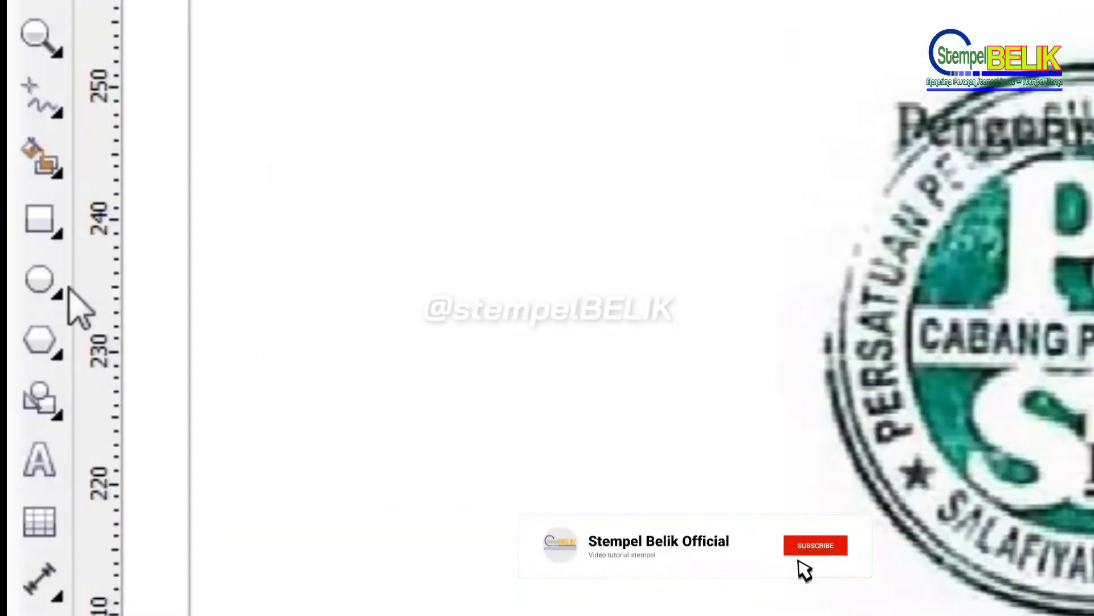
Draw an ellipse beside the reference stamp image and set its width and height to 40 mm
{"action": "left_click", "coordinate": [40, 281]}
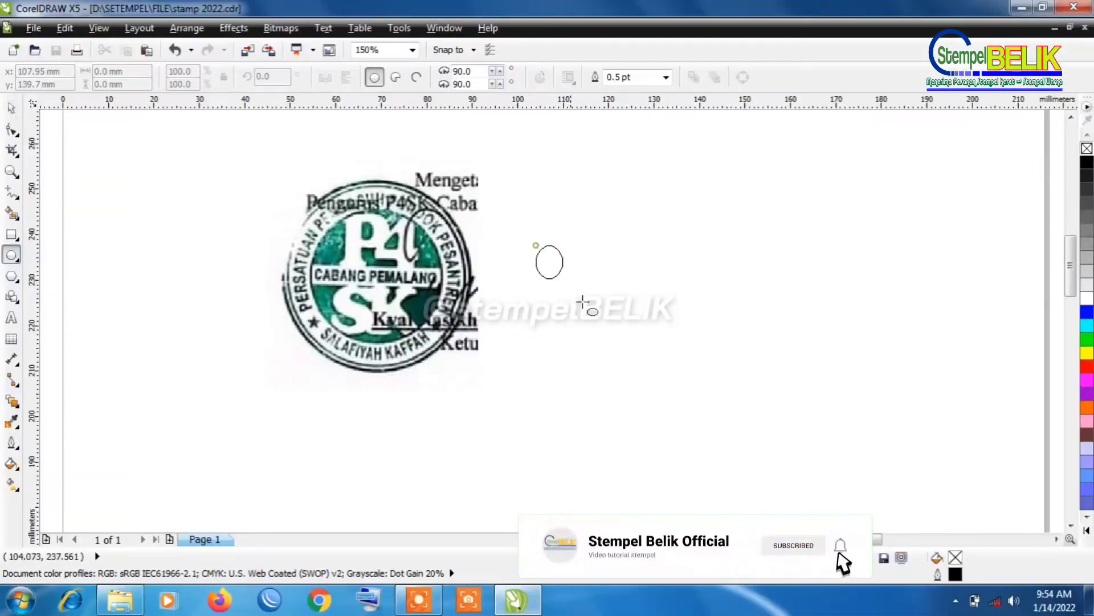
{"action": "left_click_drag", "start_coordinate": [582, 303], "coordinate": [697, 391]}
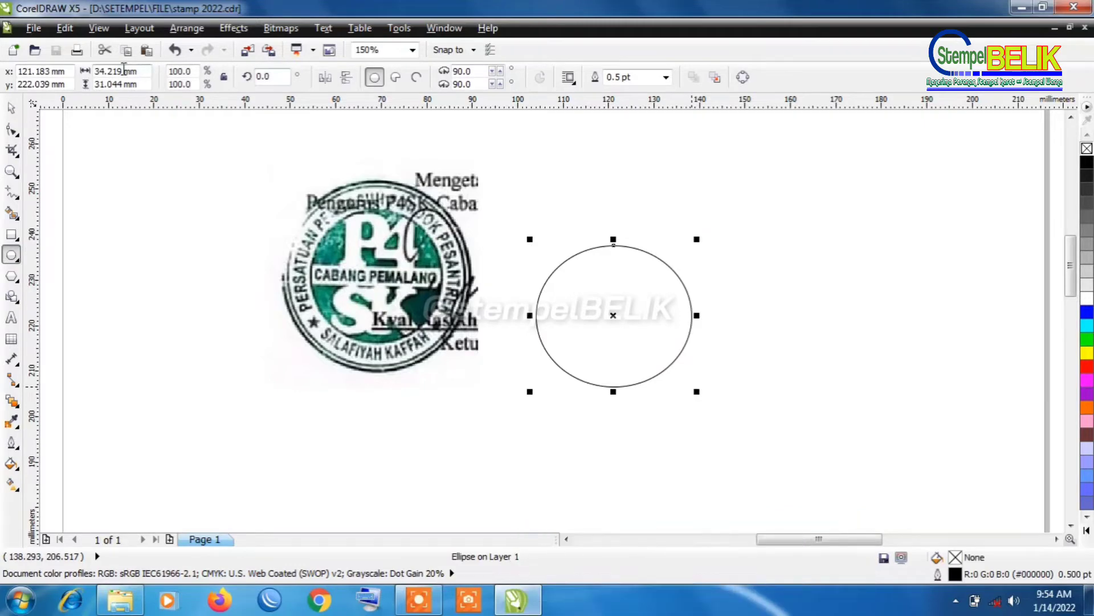
{"action": "left_click", "coordinate": [98, 75]}
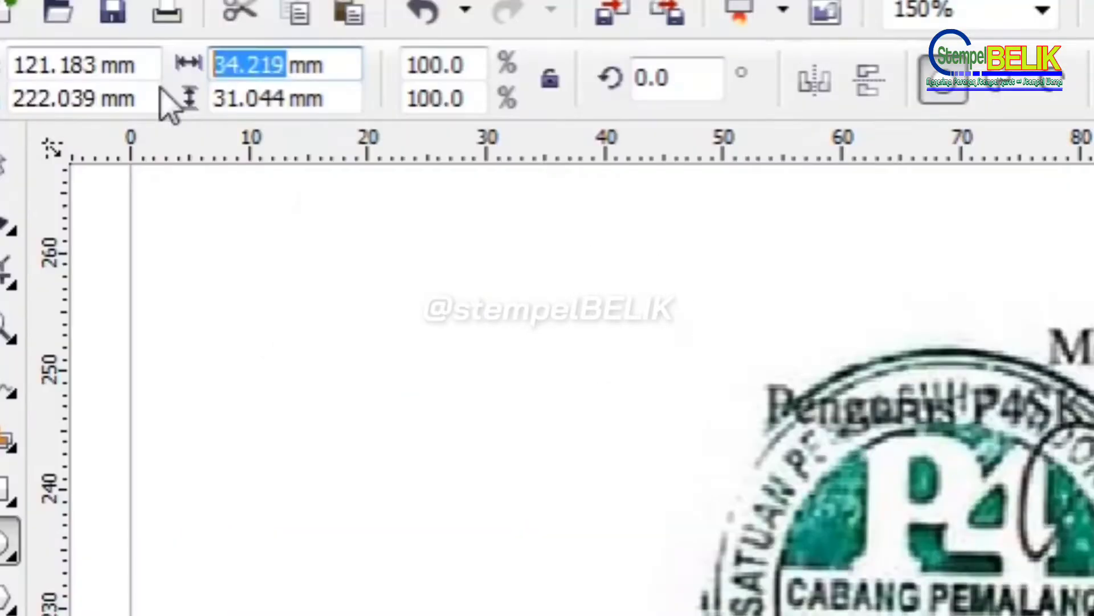
{"action": "type", "text": "40"}
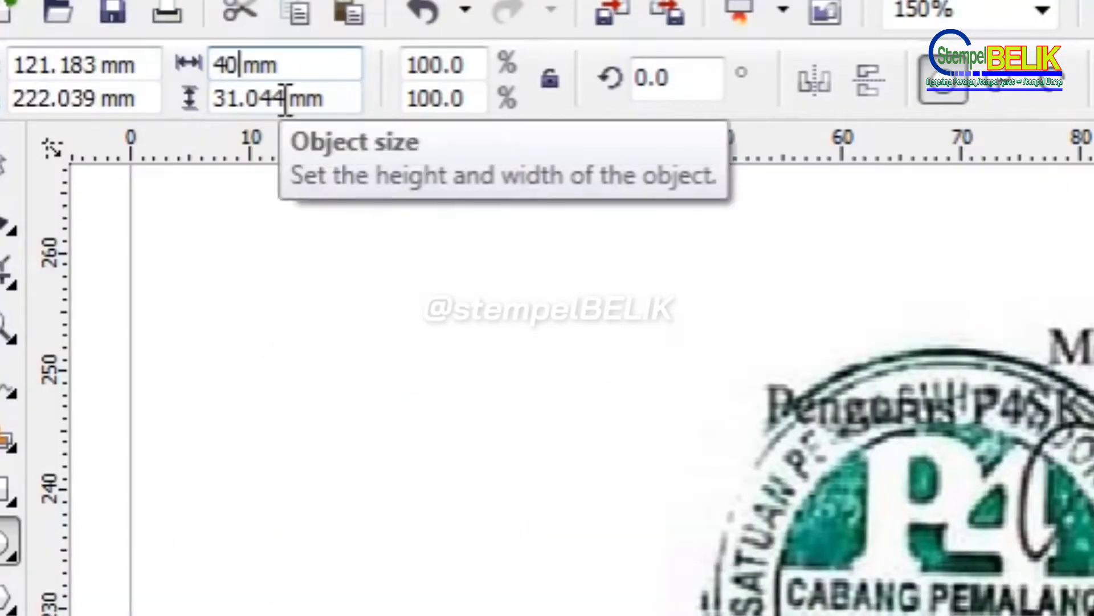
{"action": "left_click", "coordinate": [260, 98]}
{"action": "type", "text": "40"}
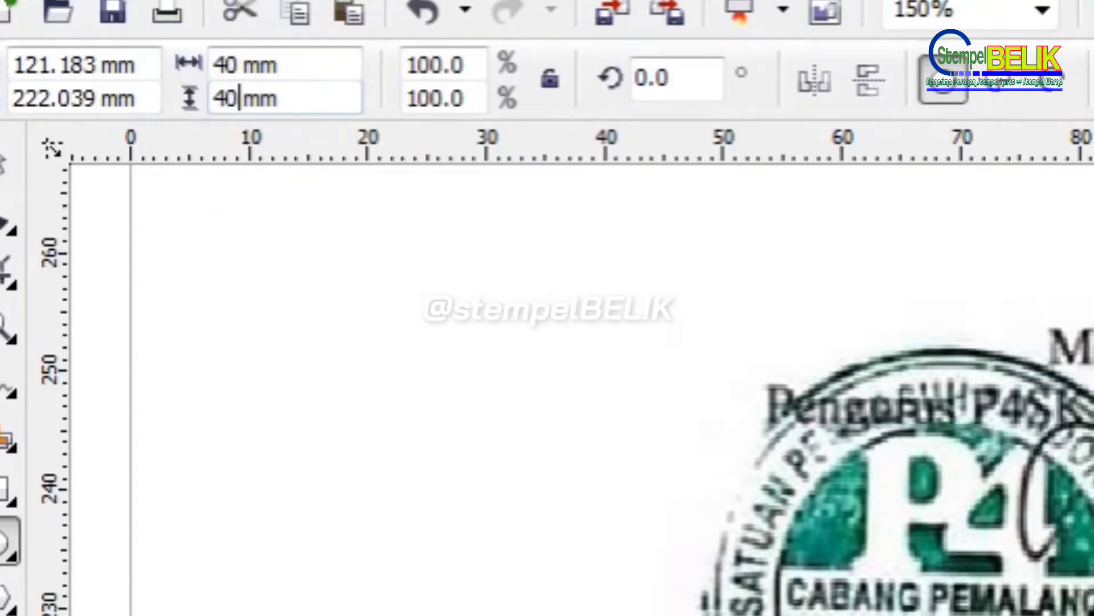
{"action": "key", "text": "Return"}
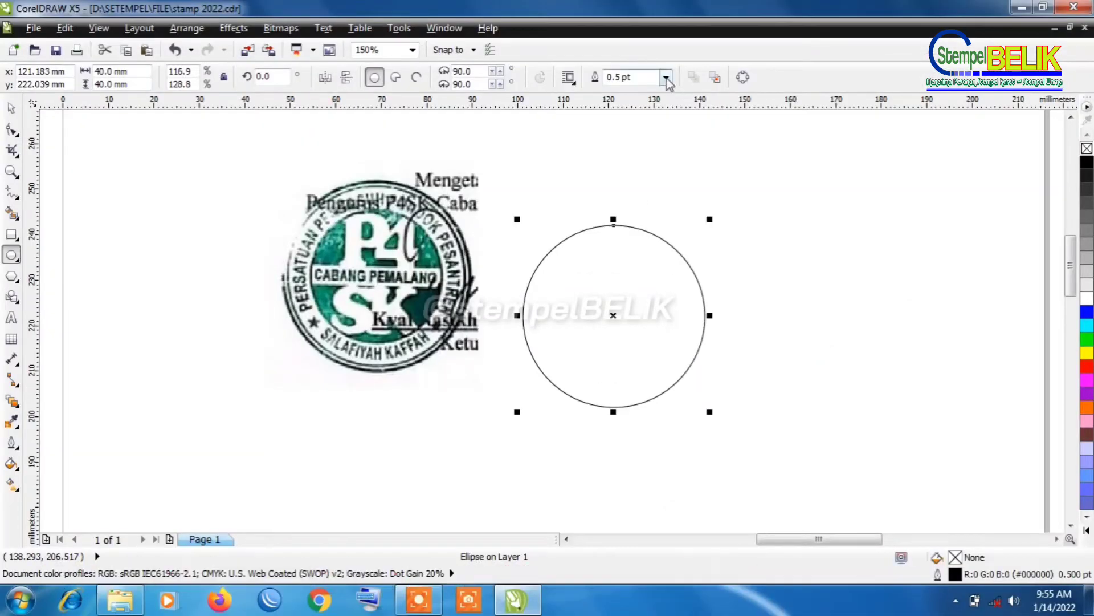
Set the 40 mm circle's outline width to 1.5 pt
{"action": "left_click", "coordinate": [666, 77]}
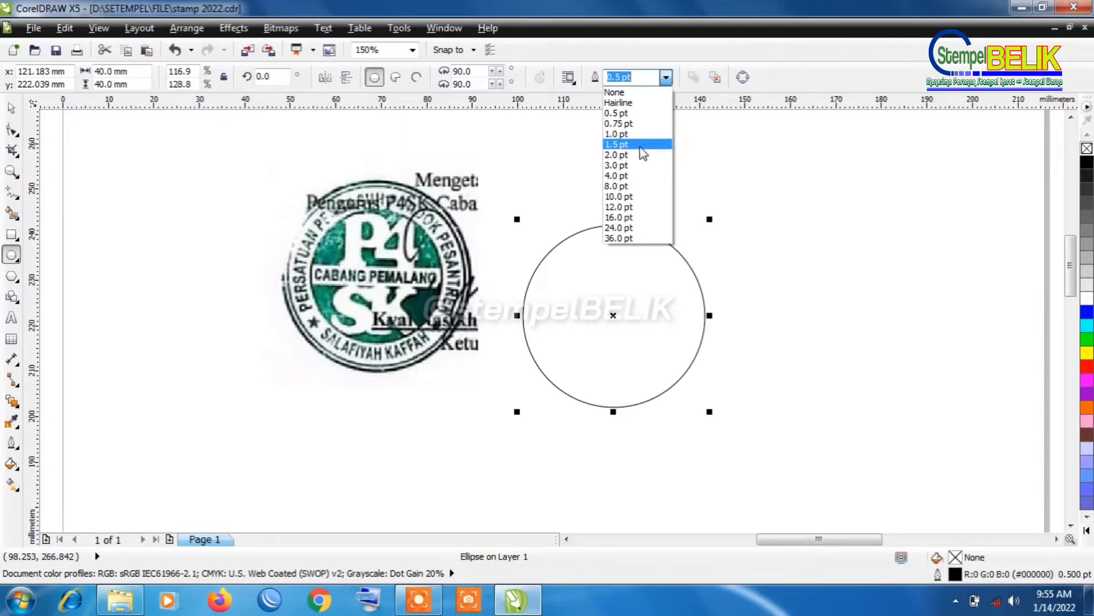
{"action": "left_click", "coordinate": [639, 147]}
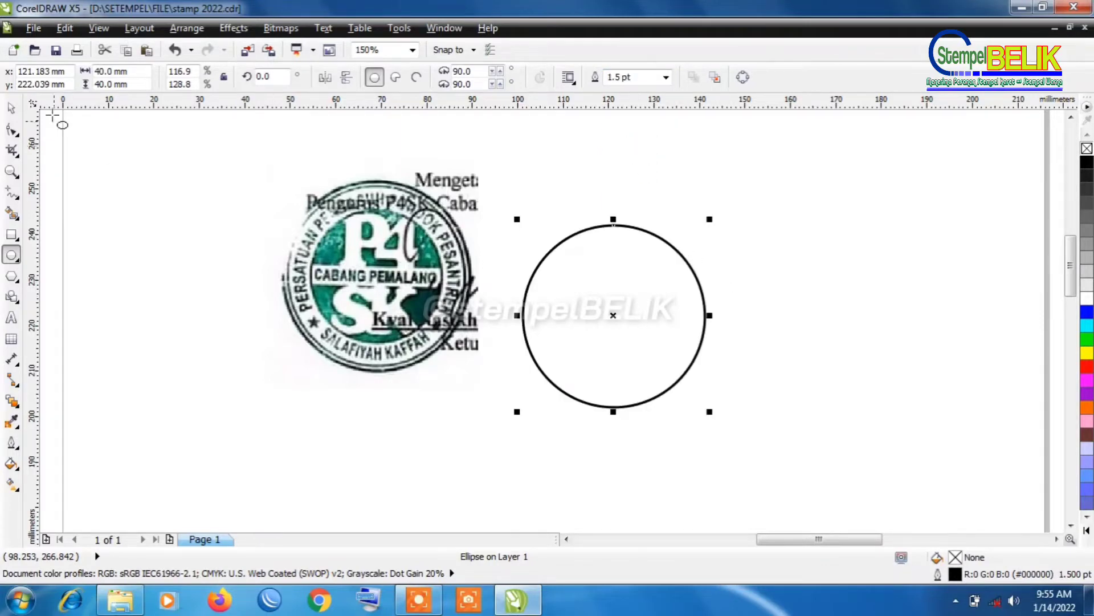
{"action": "left_click", "coordinate": [11, 107]}
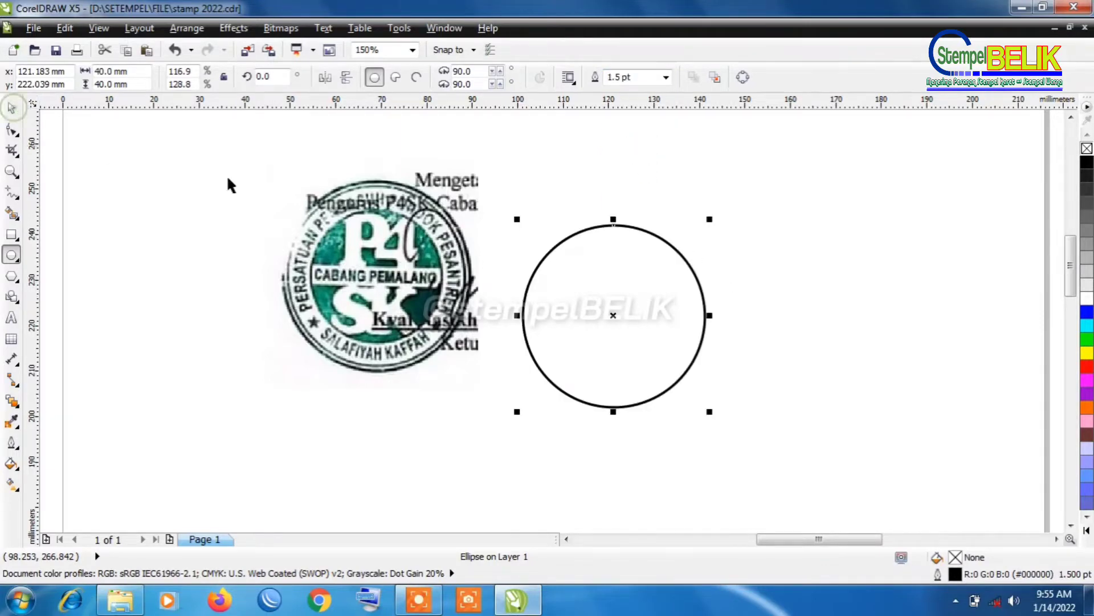
Duplicate the 40 mm circle in place and set the copy's outline width to 1.0 pt
{"action": "left_click", "coordinate": [611, 315]}
{"action": "left_click", "coordinate": [610, 315]}
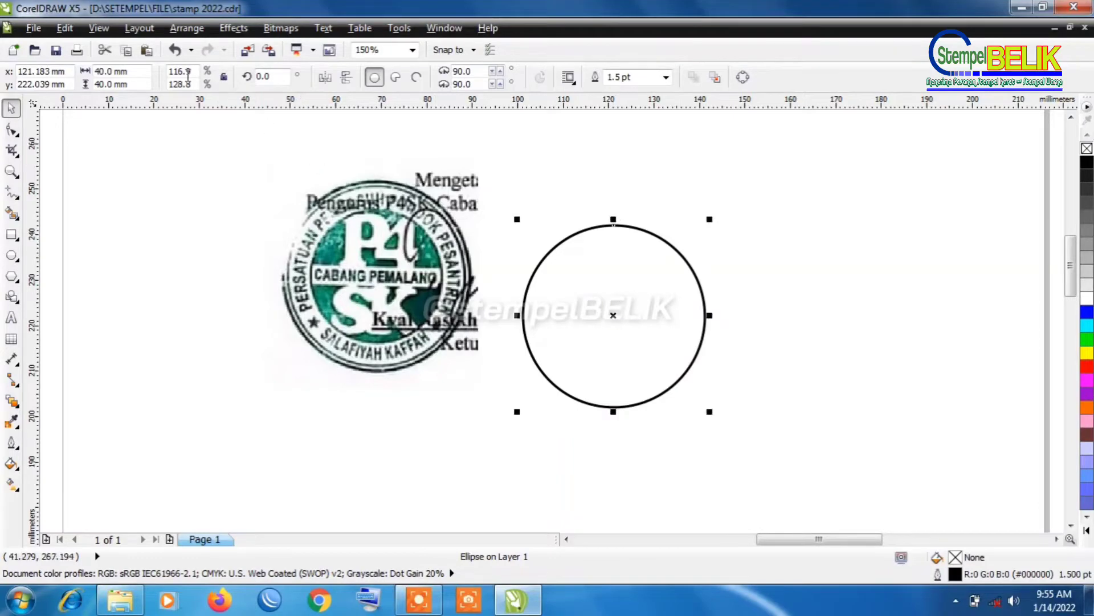
{"action": "left_click", "coordinate": [126, 50]}
{"action": "left_click", "coordinate": [147, 51]}
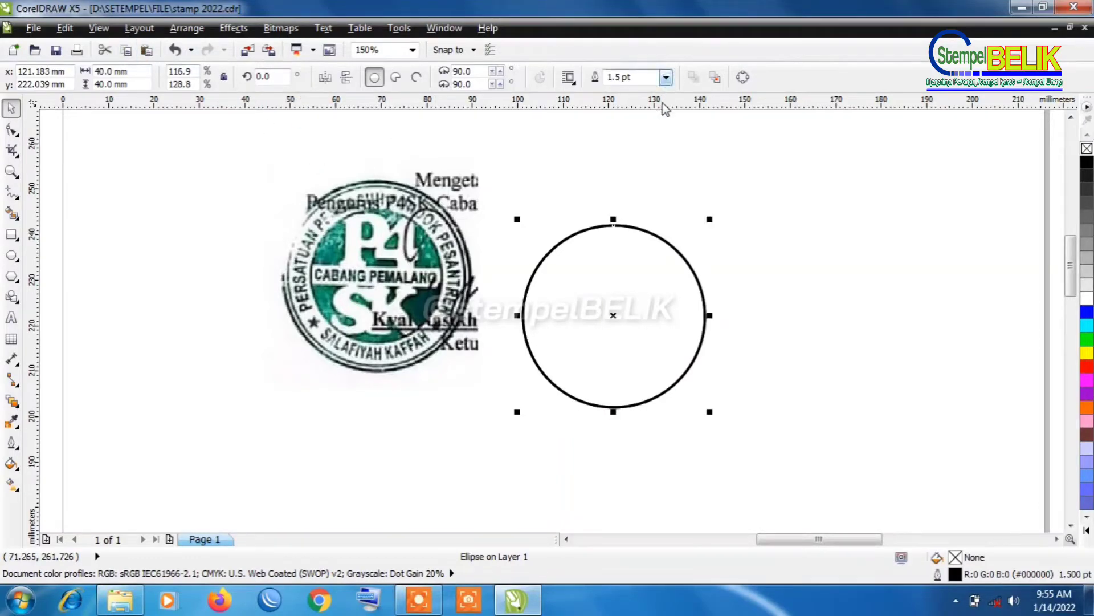
{"action": "left_click", "coordinate": [667, 81]}
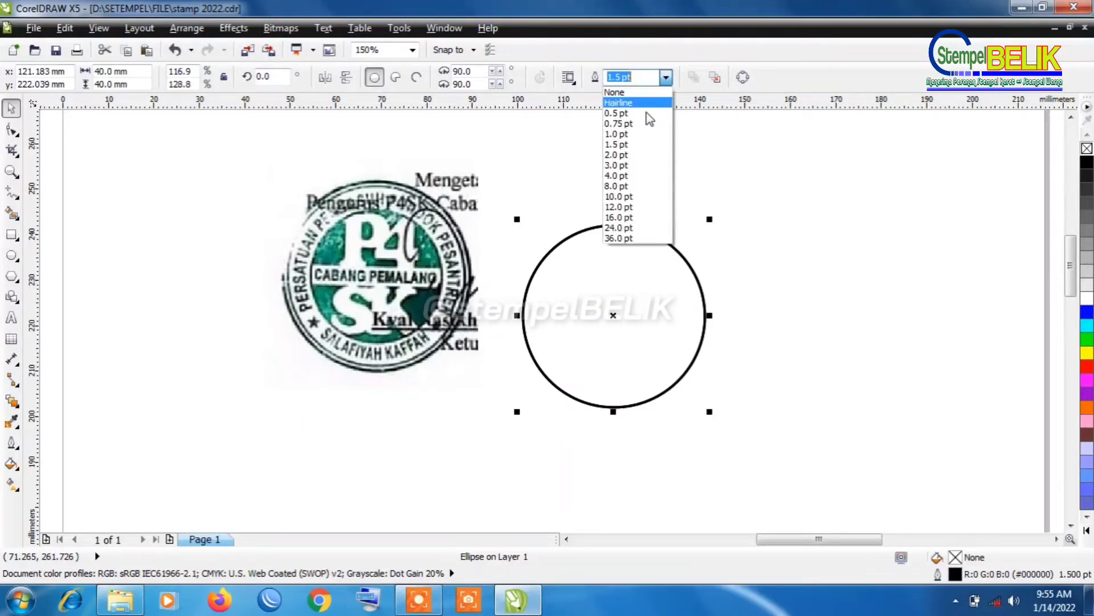
{"action": "left_click", "coordinate": [636, 140]}
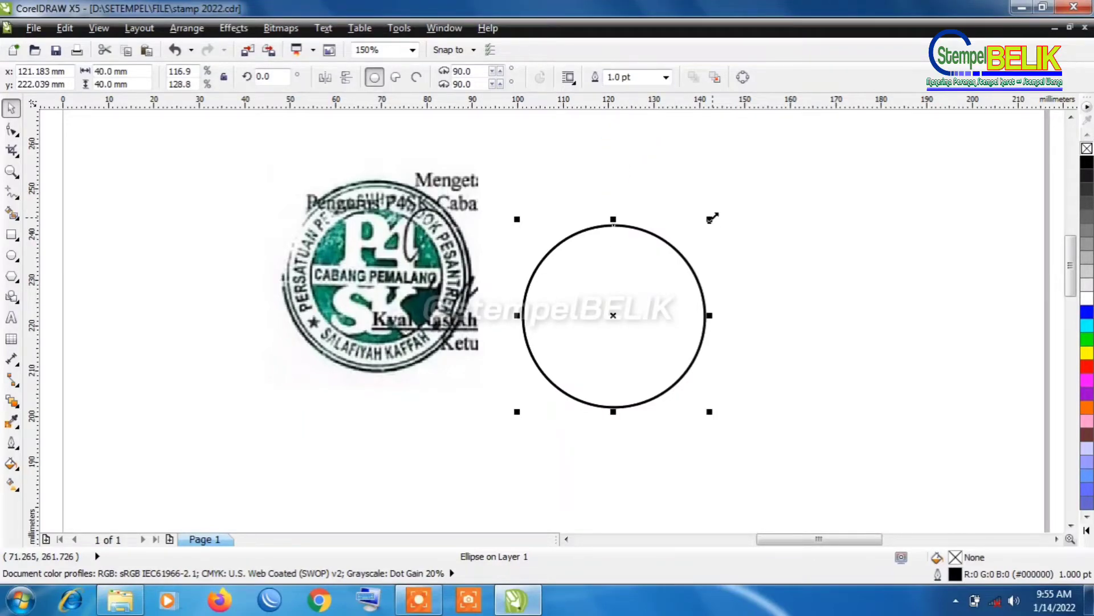
Scale the copied circle down to about 38.3 mm and centre it inside the outer circle
{"action": "left_click_drag", "start_coordinate": [710, 218], "coordinate": [706, 221]}
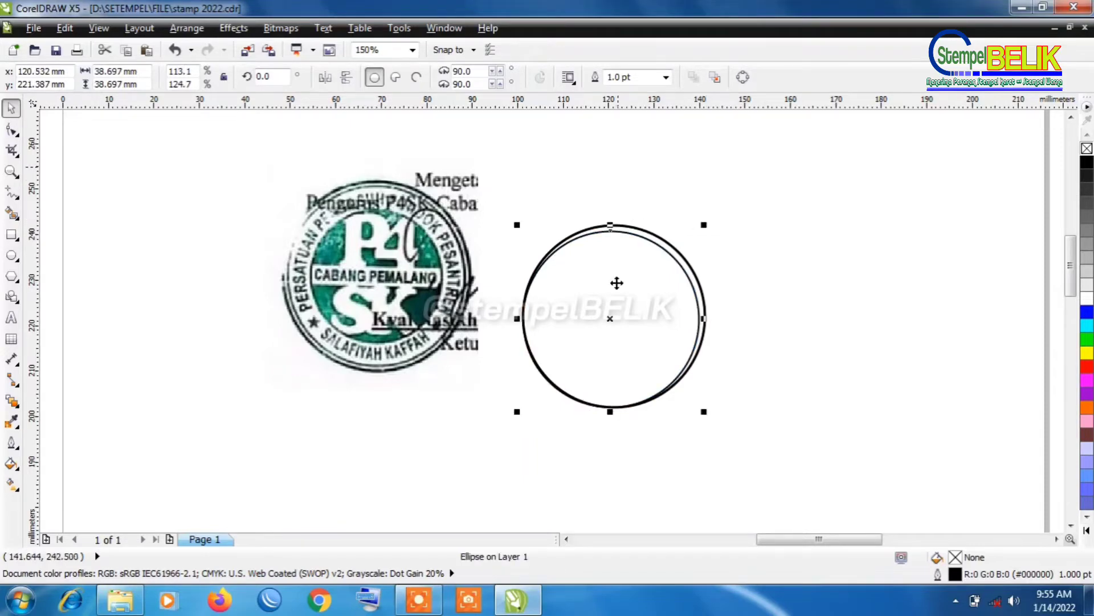
{"action": "left_click_drag", "start_coordinate": [610, 318], "coordinate": [614, 315]}
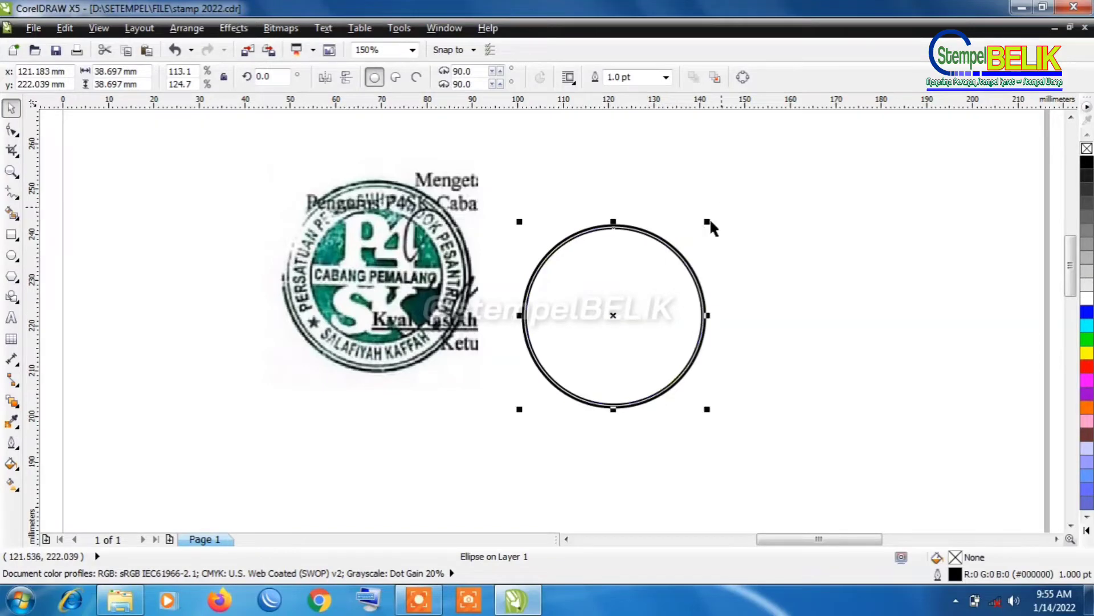
{"action": "scroll", "coordinate": [710, 221], "scroll_direction": "up", "scroll_amount": 3}
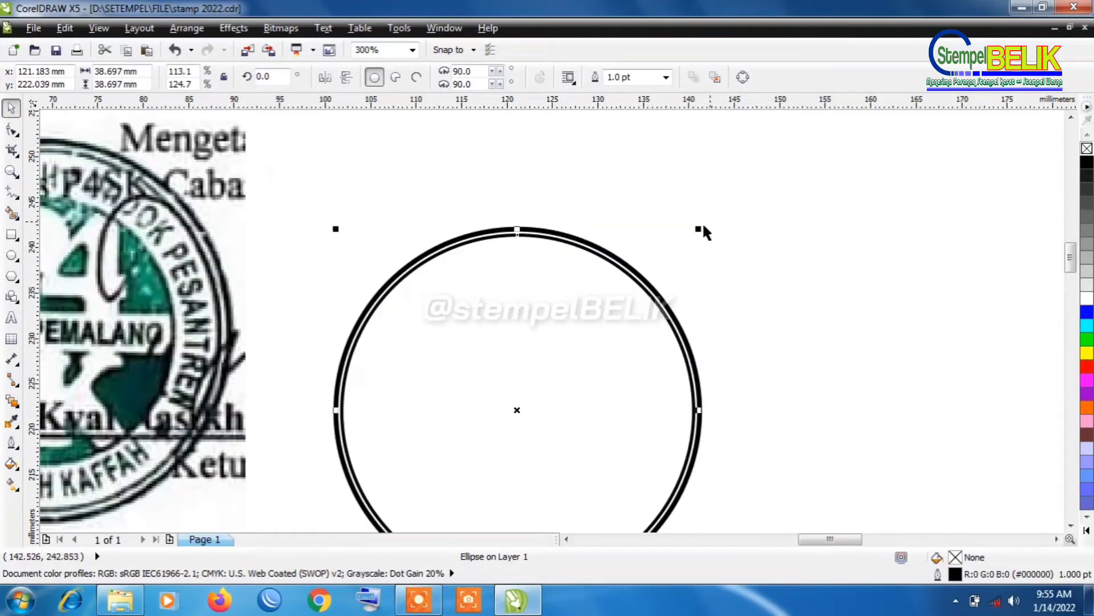
{"action": "left_click_drag", "start_coordinate": [701, 227], "coordinate": [698, 231]}
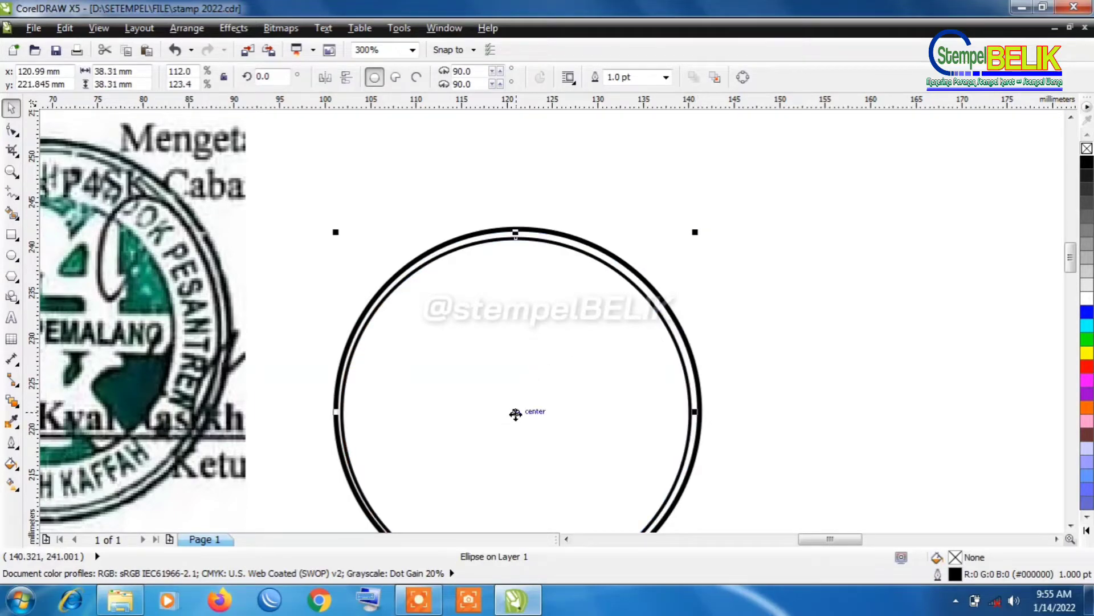
{"action": "mouse_move", "coordinate": [516, 415]}
{"action": "left_mouse_down"}
{"action": "mouse_move", "coordinate": [594, 369]}
{"action": "mouse_move", "coordinate": [515, 408]}
{"action": "left_mouse_up"}
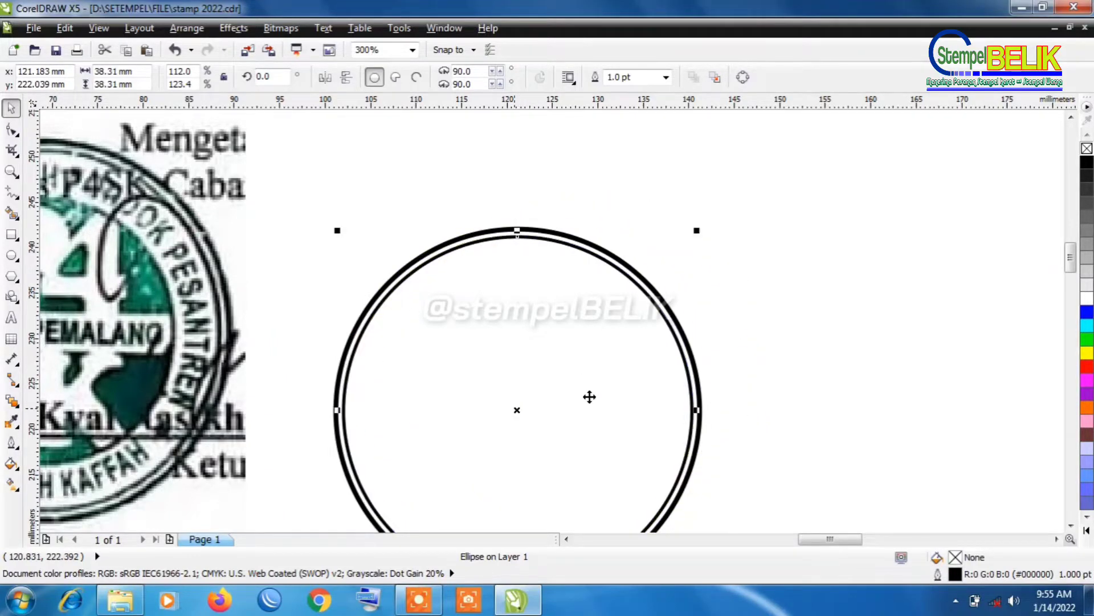
Save the stamp document with the two concentric circles
{"action": "scroll", "coordinate": [123, 237], "scroll_direction": "down", "scroll_amount": 1}
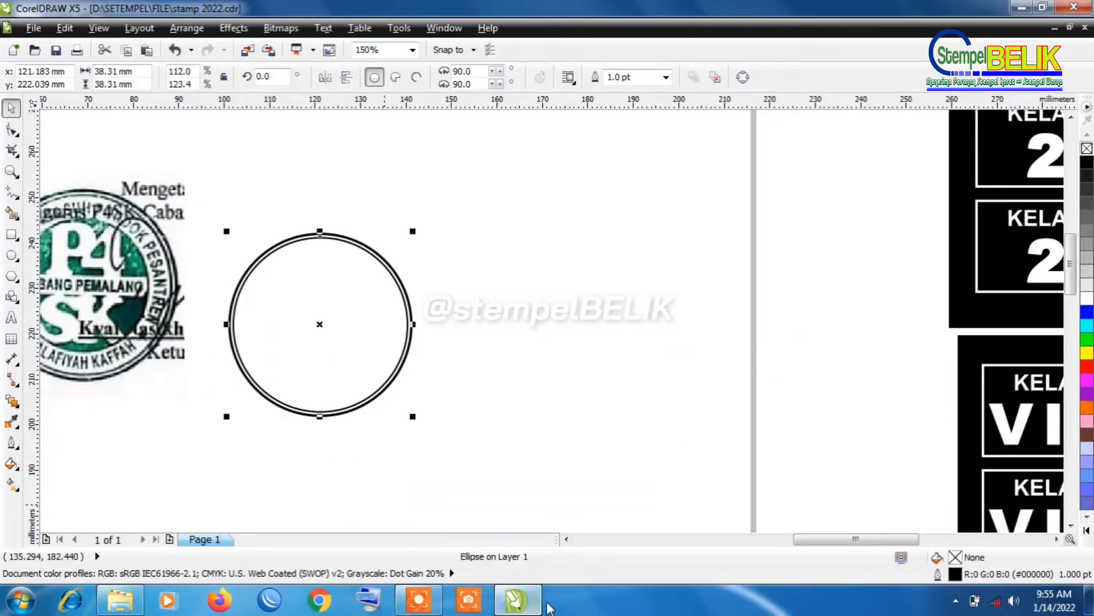
{"action": "left_click", "coordinate": [566, 539]}
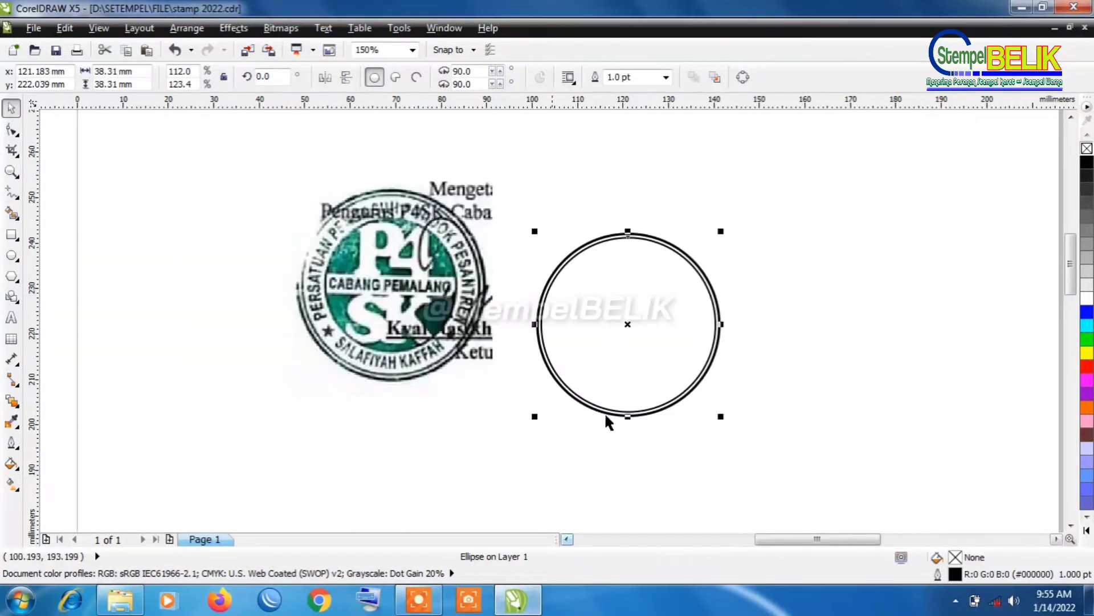
{"action": "left_click", "coordinate": [57, 51]}
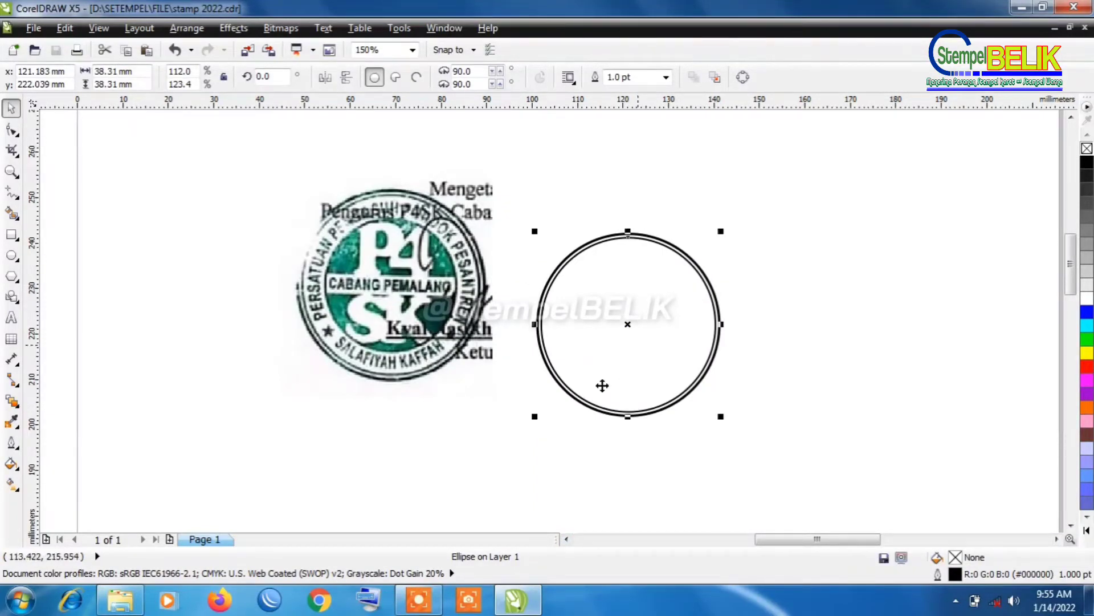
Copy the inner 1.0 pt circle and paste the duplicate in place
{"action": "left_click", "coordinate": [564, 459]}
{"action": "left_click", "coordinate": [579, 254]}
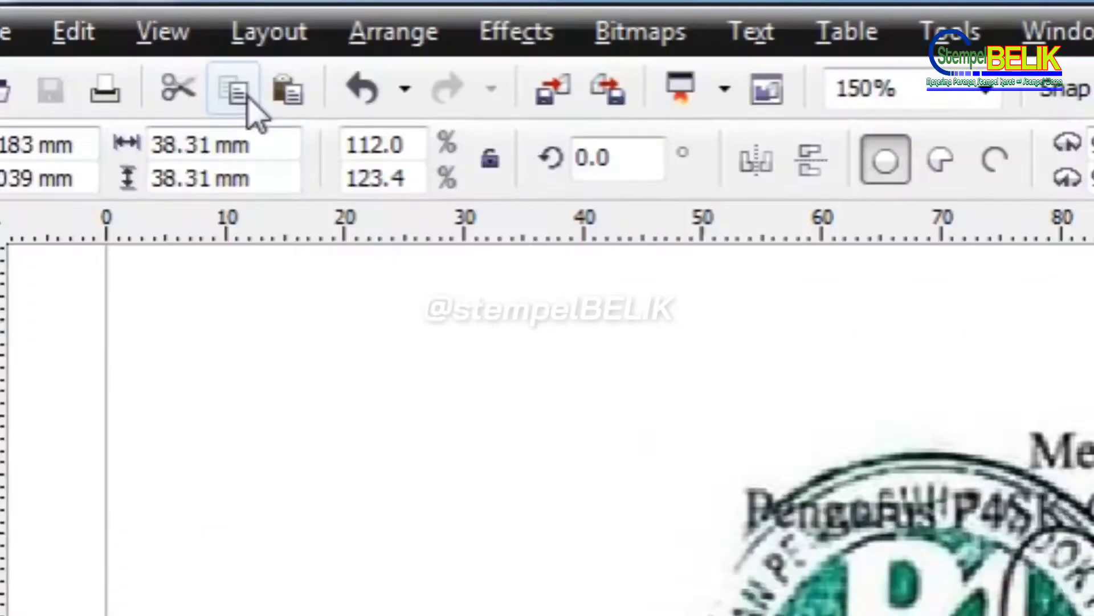
{"action": "left_click", "coordinate": [248, 100]}
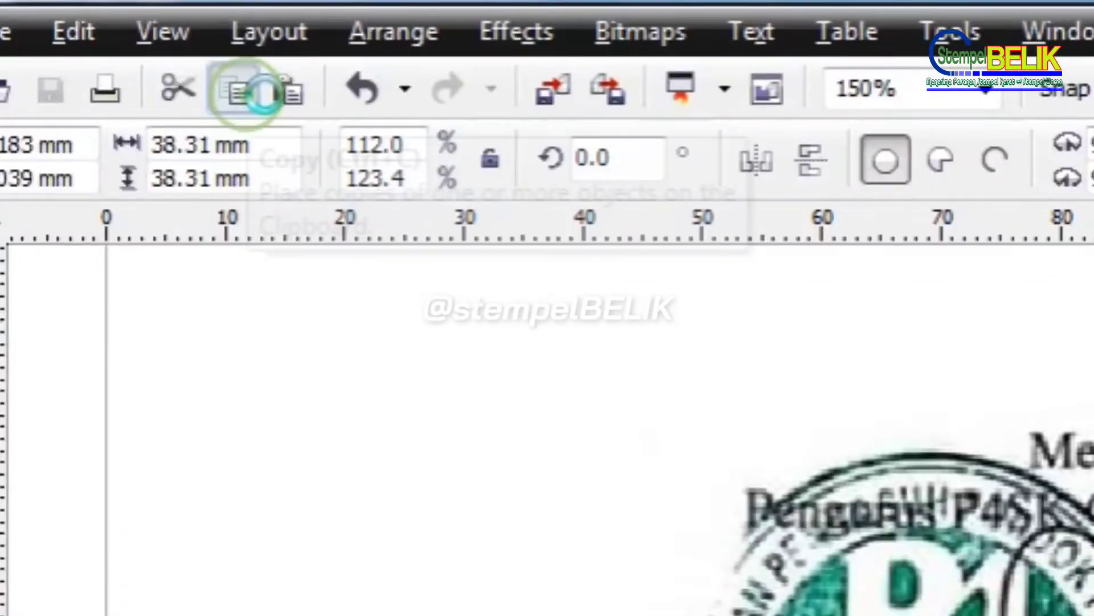
{"action": "left_click", "coordinate": [292, 99]}
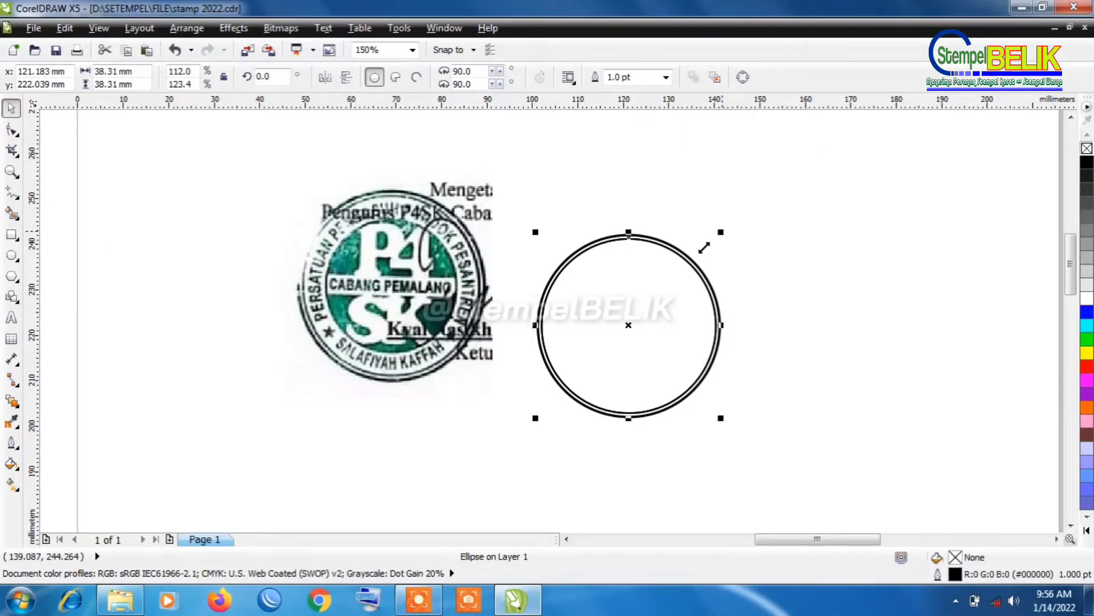
Scale the pasted circle down to about 27.1 mm and centre it within the two outer circles
{"action": "left_click_drag", "start_coordinate": [684, 279], "coordinate": [698, 273]}
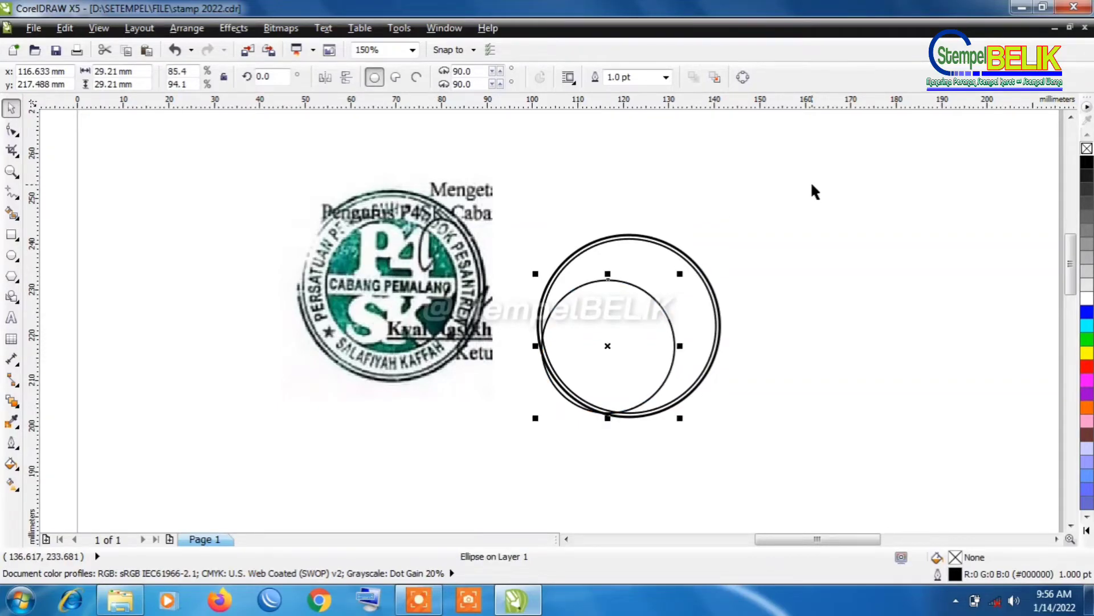
{"action": "left_click", "coordinate": [712, 371]}
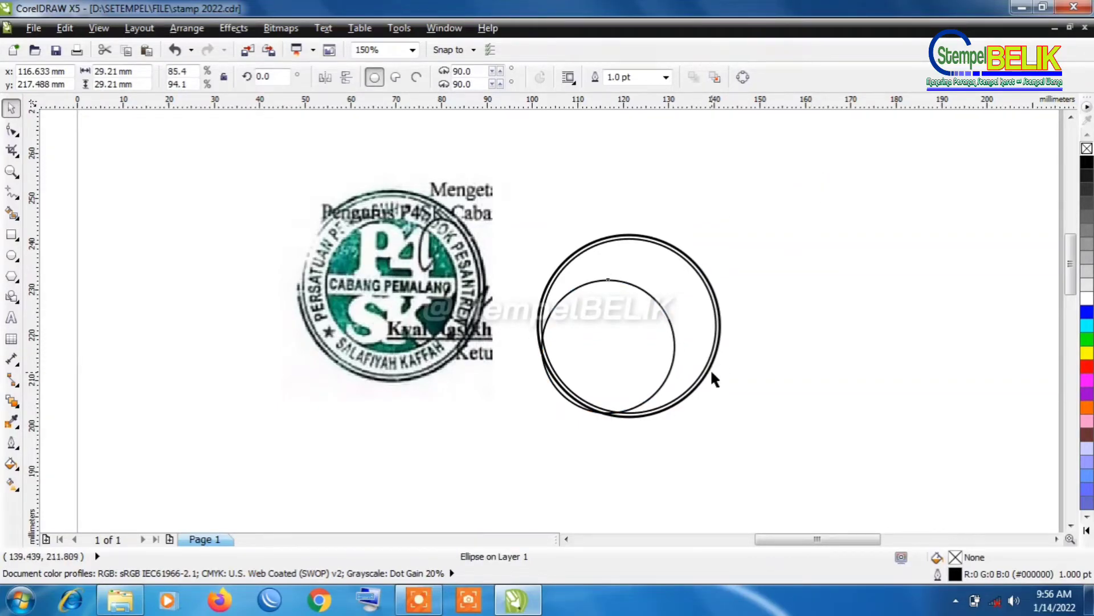
{"action": "left_click", "coordinate": [625, 335]}
{"action": "left_click_drag", "start_coordinate": [609, 352], "coordinate": [629, 325]}
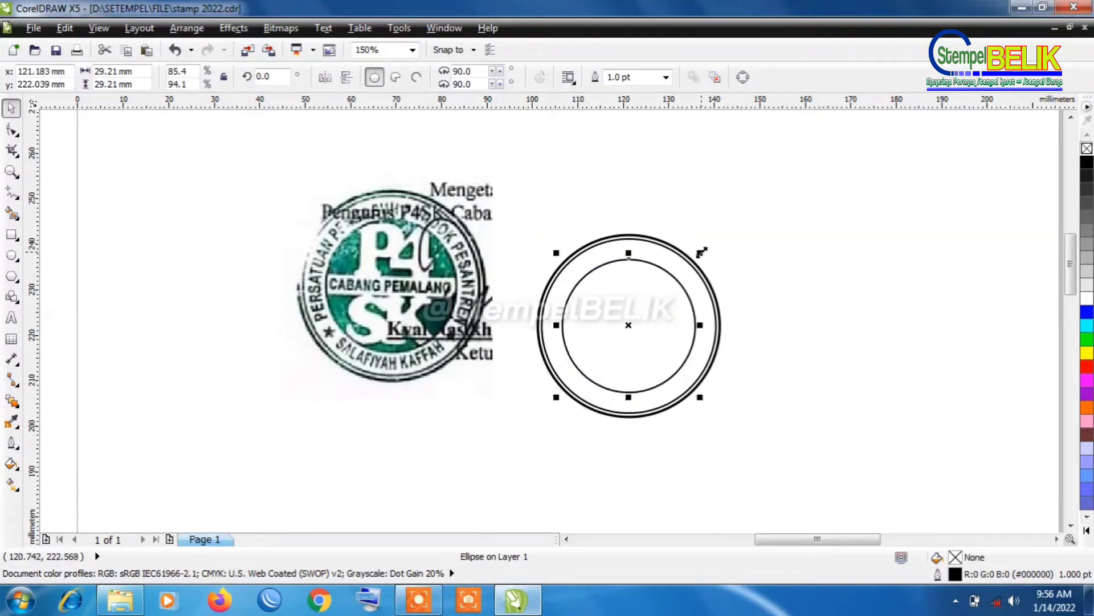
{"action": "left_click_drag", "start_coordinate": [700, 253], "coordinate": [691, 263]}
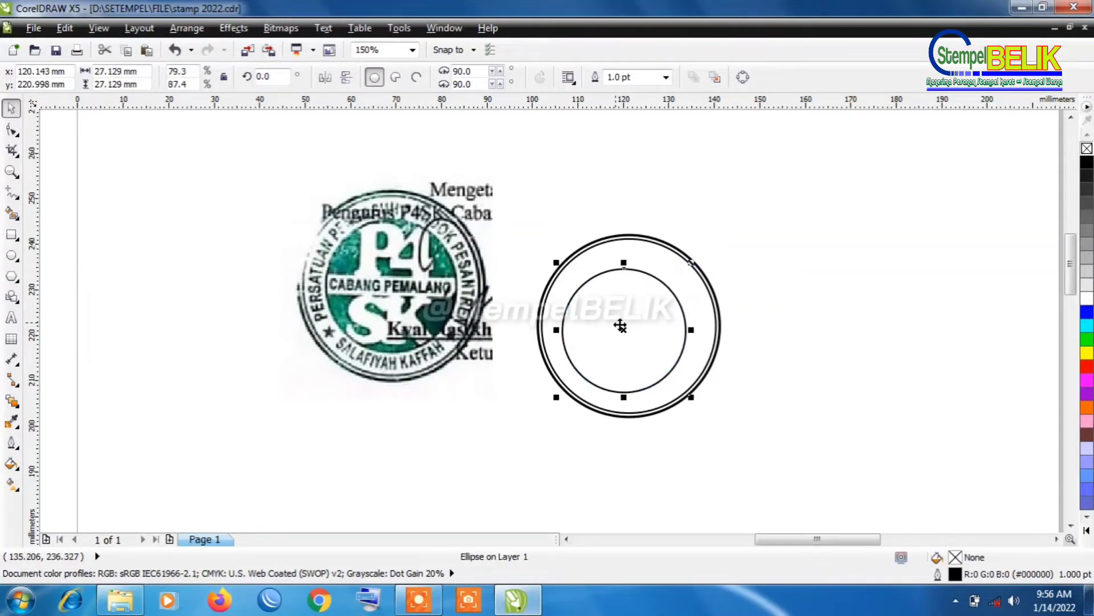
{"action": "mouse_move", "coordinate": [625, 324]}
{"action": "left_mouse_down"}
{"action": "mouse_move", "coordinate": [634, 317]}
{"action": "mouse_move", "coordinate": [628, 324]}
{"action": "left_mouse_up"}
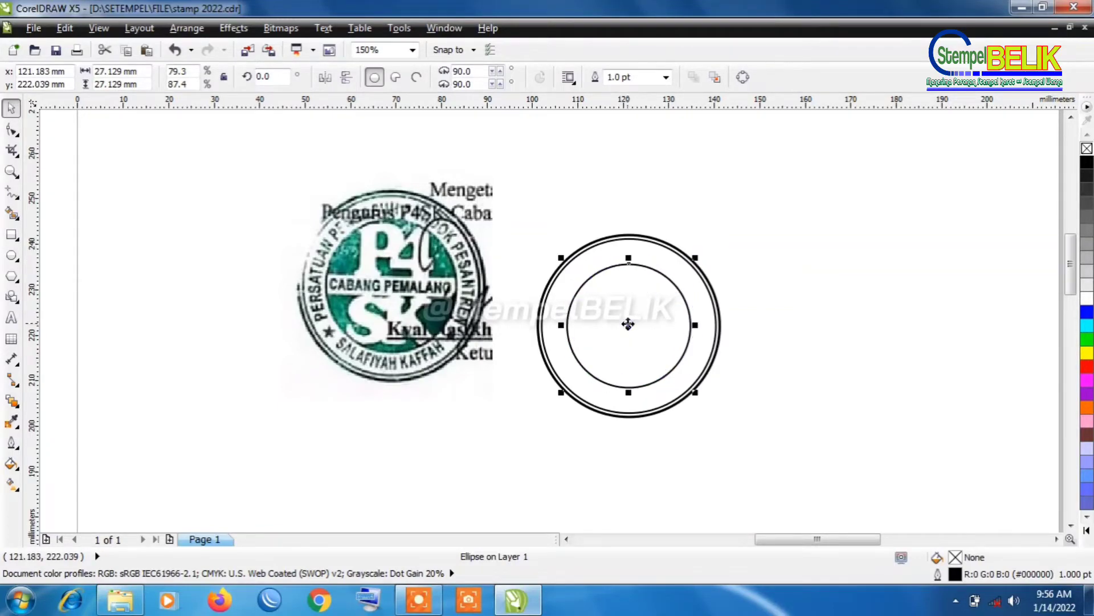
{"action": "left_click", "coordinate": [787, 242]}
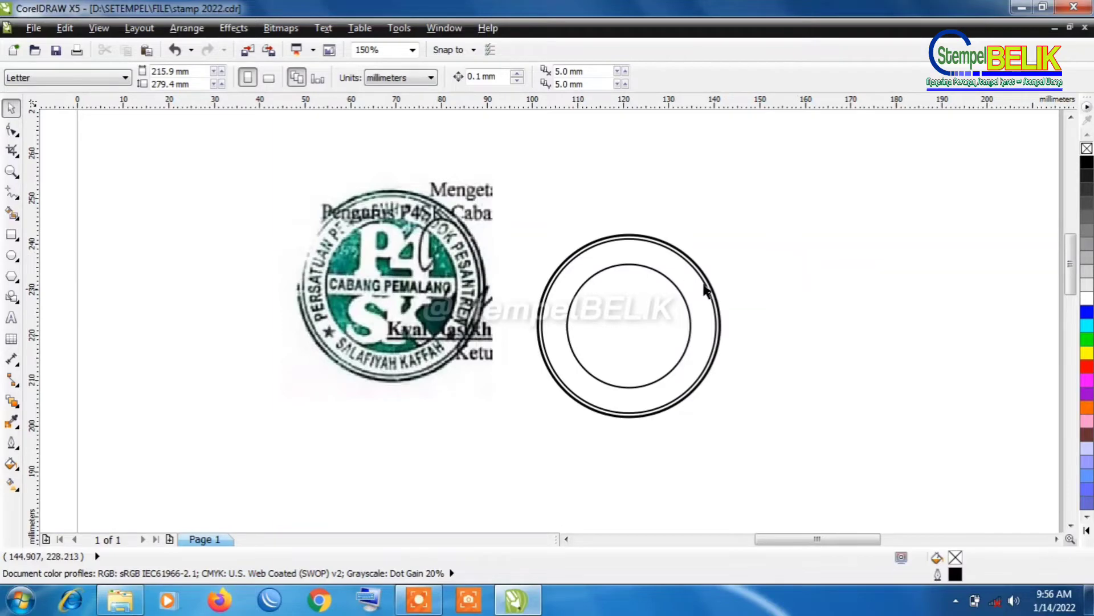
Duplicate the innermost circle, scaling the copy to about 26.5 mm and centring it on the other circles
{"action": "left_click", "coordinate": [665, 280]}
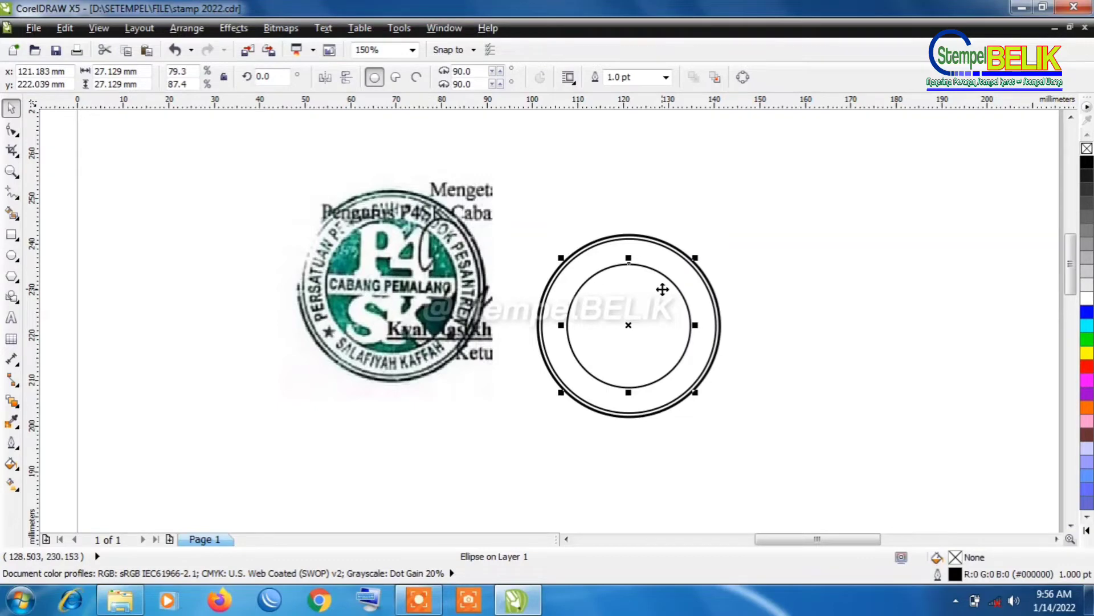
{"action": "key", "text": "ctrl+d"}
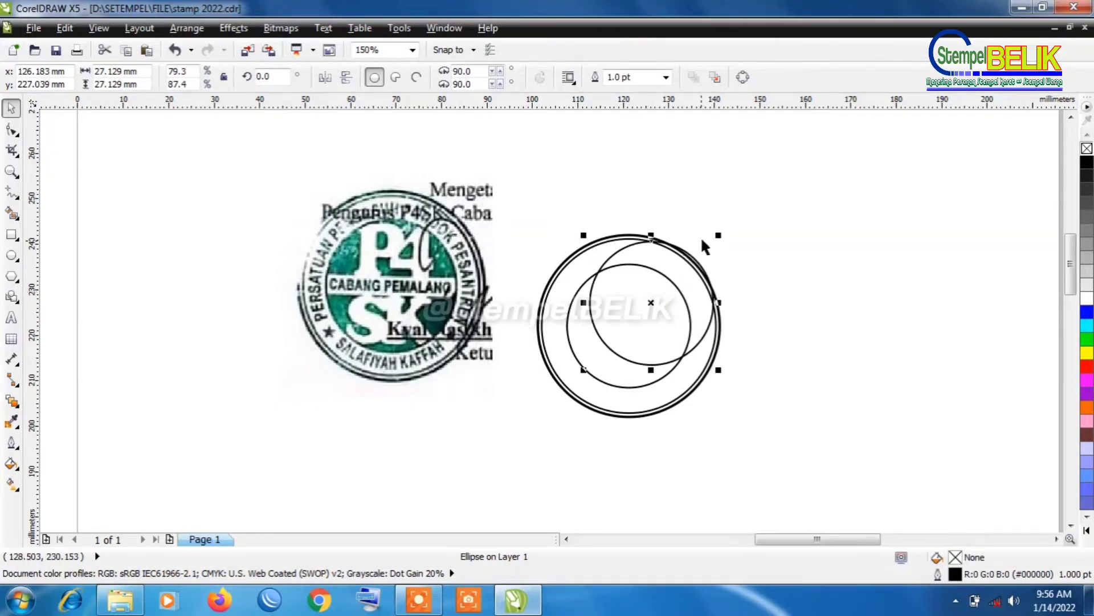
{"action": "scroll", "coordinate": [707, 244], "scroll_direction": "up", "scroll_amount": 2}
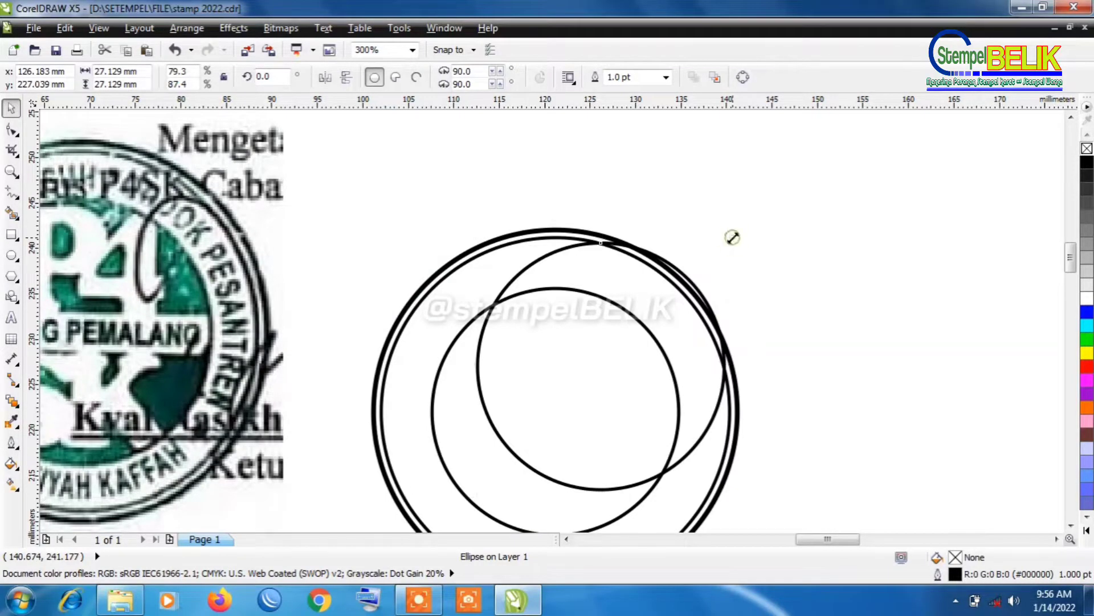
{"action": "left_click_drag", "start_coordinate": [730, 237], "coordinate": [726, 237]}
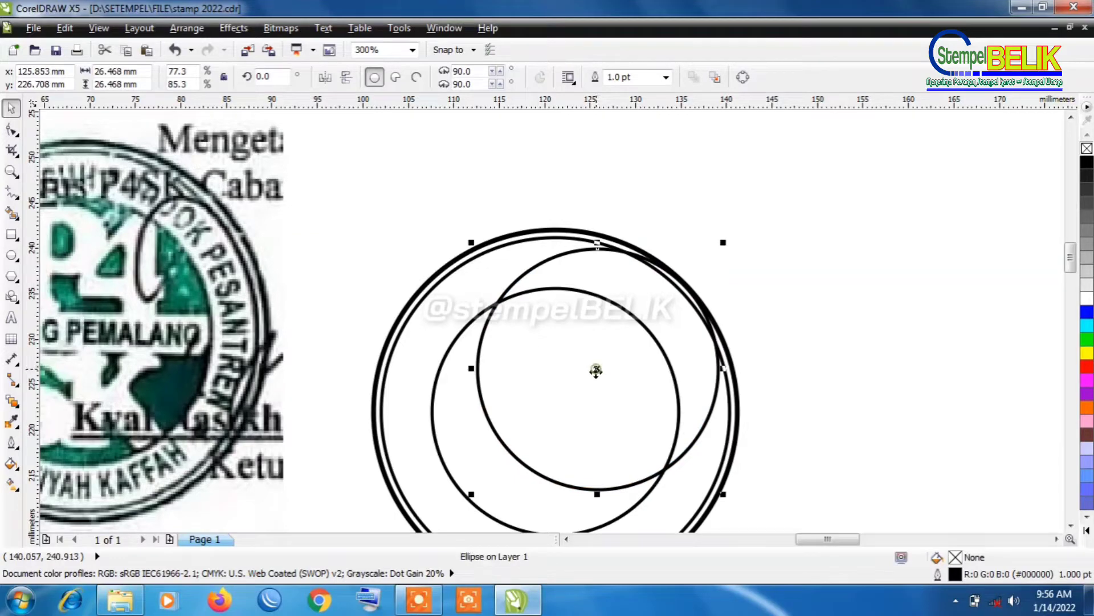
{"action": "left_click_drag", "start_coordinate": [572, 395], "coordinate": [556, 410]}
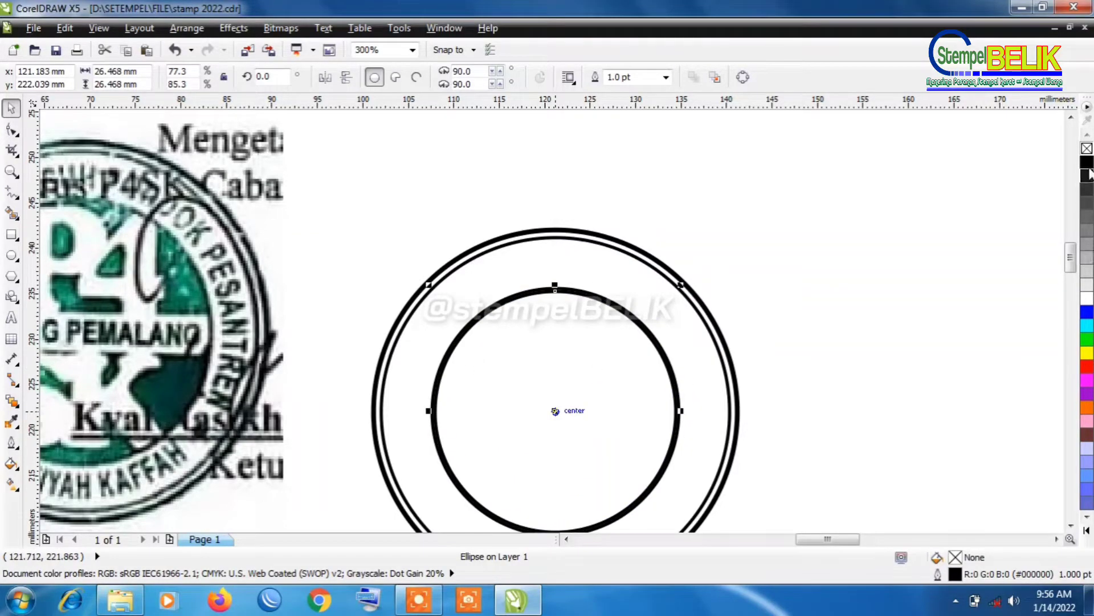
Fill the innermost circle black and draw a white-filled rectangle about 26.7 × 4.6 mm with a 1.0 pt outline across its middle
{"action": "left_click", "coordinate": [1088, 163]}
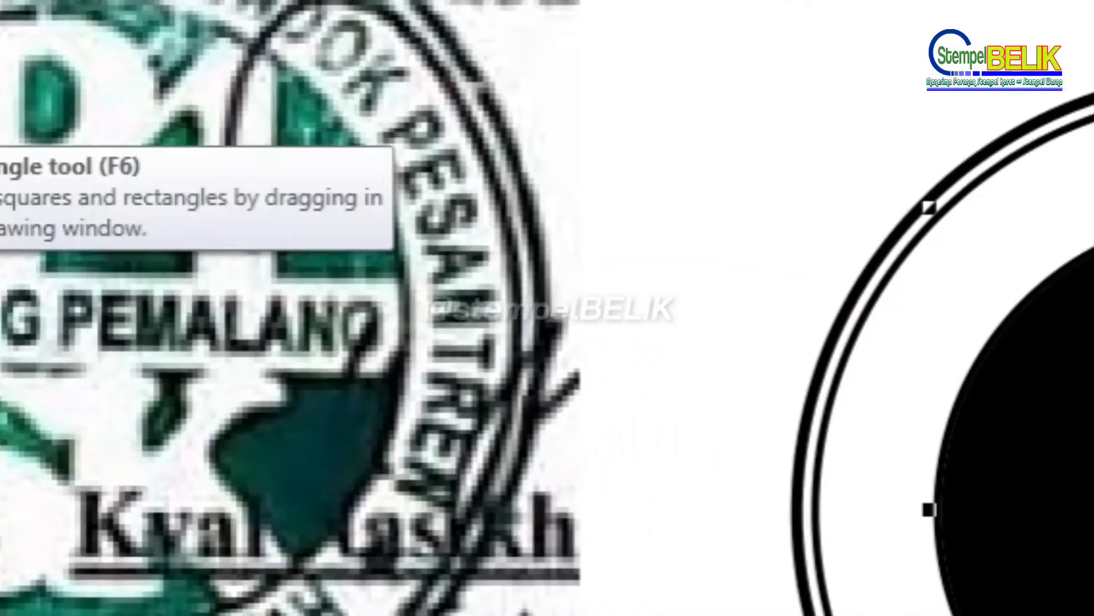
{"action": "left_click", "coordinate": [11, 235]}
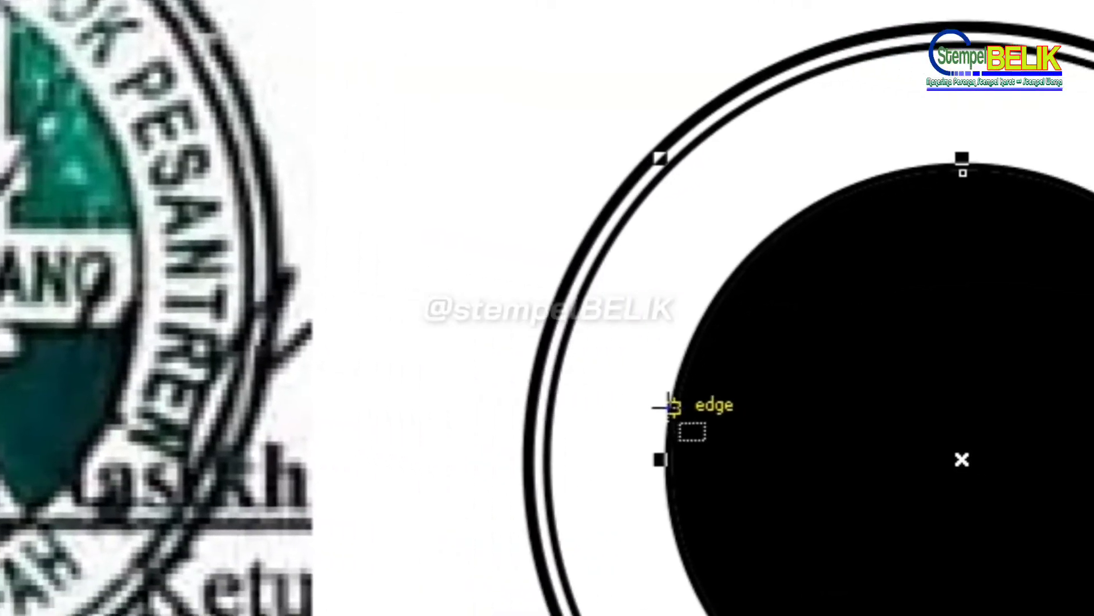
{"action": "left_click_drag", "start_coordinate": [764, 424], "coordinate": [993, 450]}
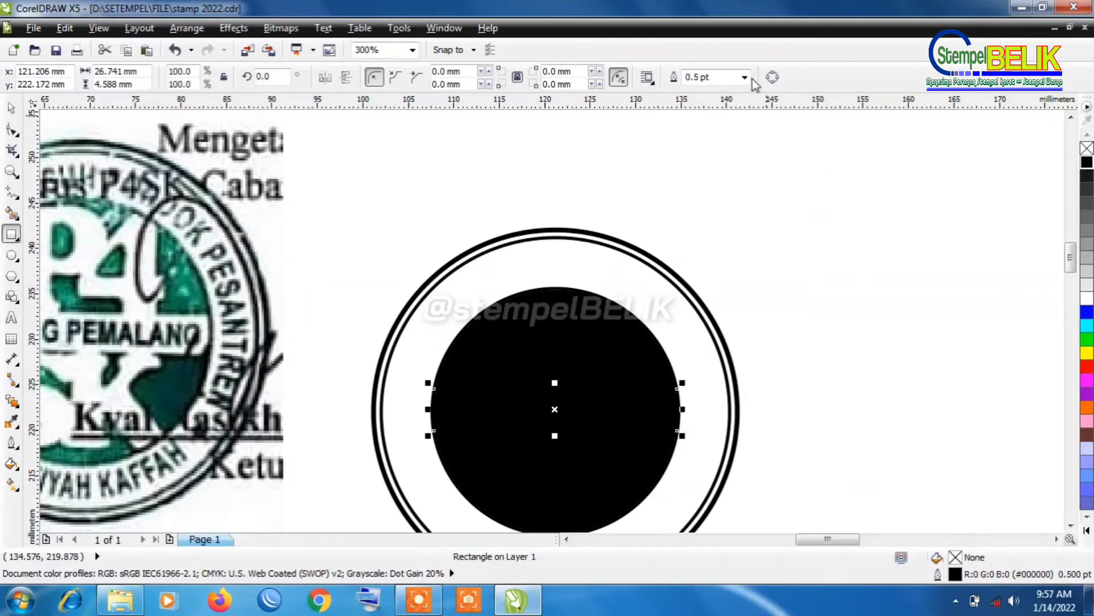
{"action": "left_click", "coordinate": [746, 78]}
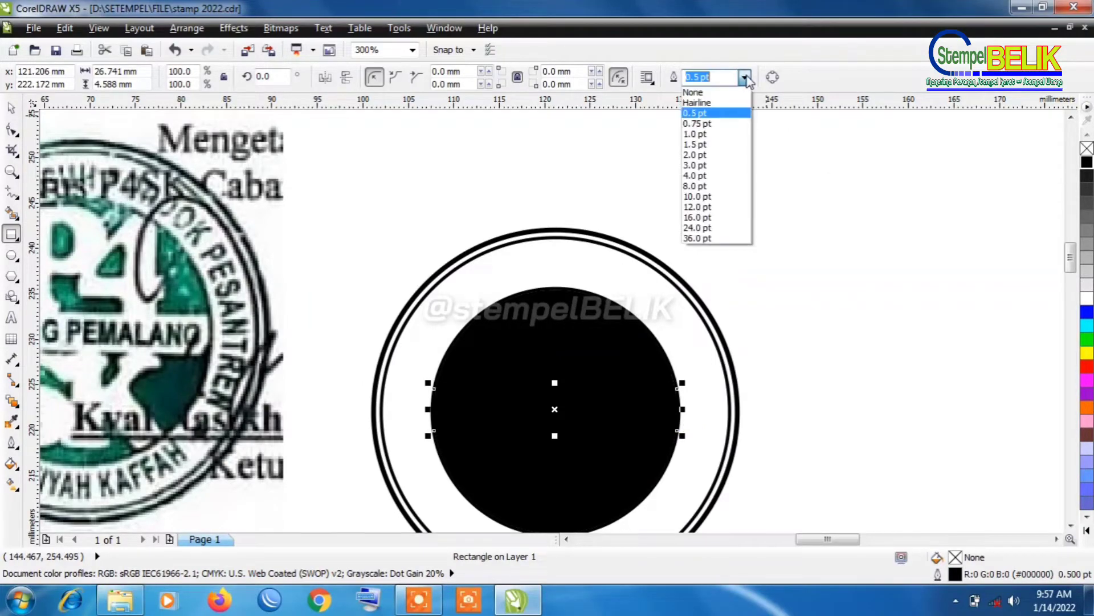
{"action": "left_click", "coordinate": [710, 134]}
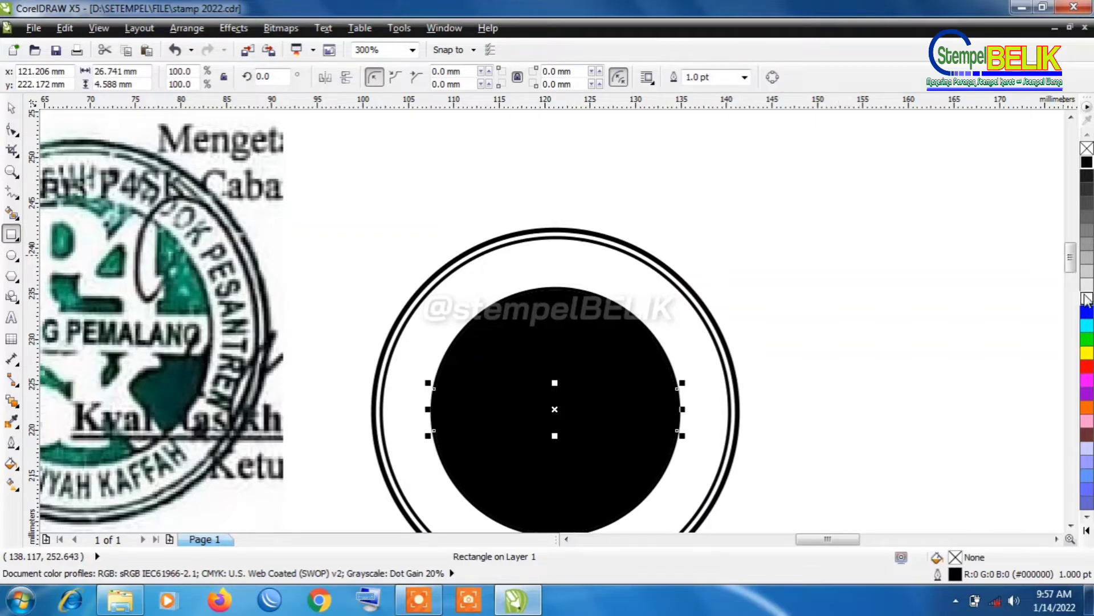
{"action": "left_click", "coordinate": [1087, 297]}
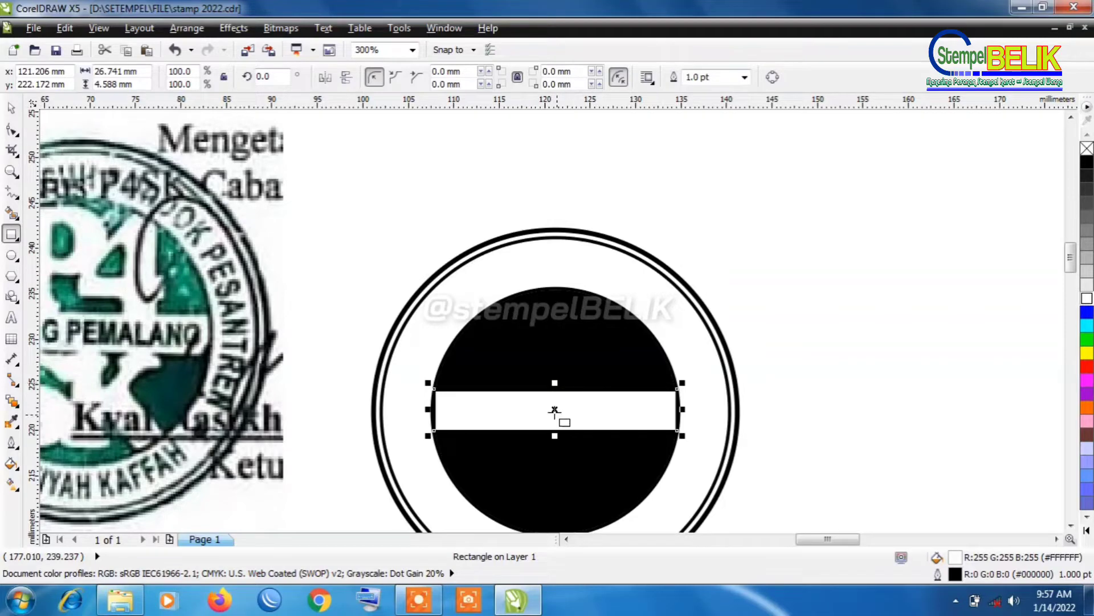
Convert the white rectangle to curves and bend its left edge outward to follow the black circle's edge
{"action": "right_click", "coordinate": [555, 411]}
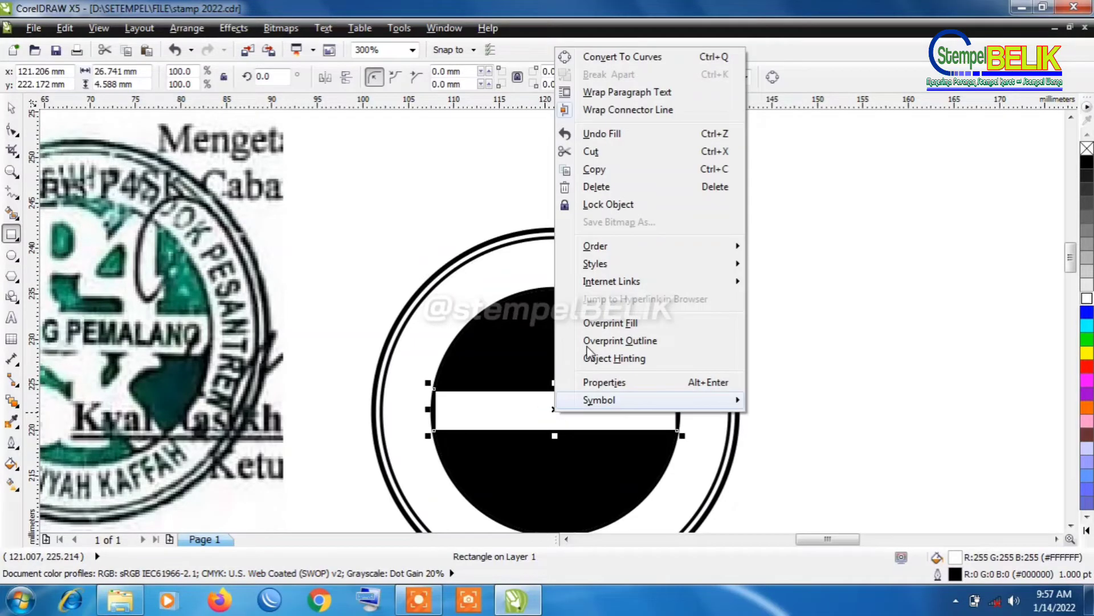
{"action": "left_click", "coordinate": [598, 57]}
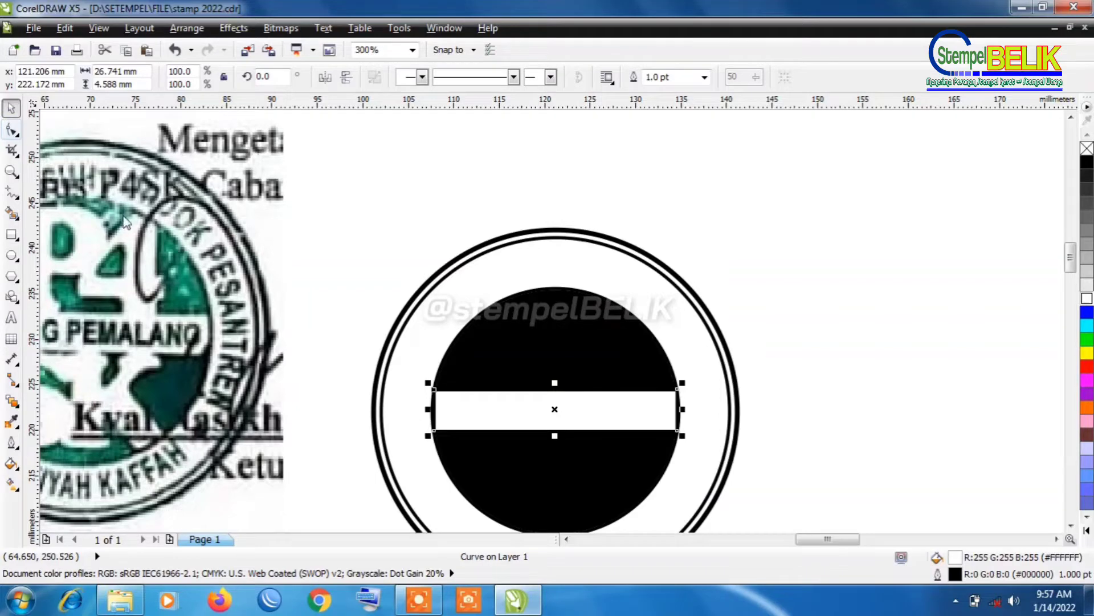
{"action": "key", "text": "F10"}
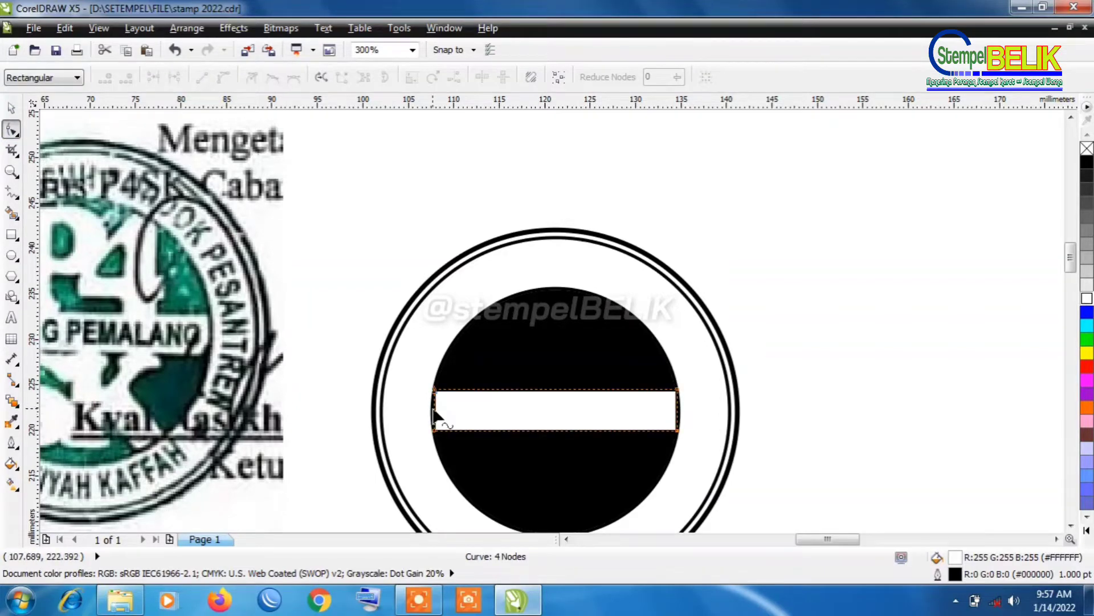
{"action": "left_click", "coordinate": [434, 407]}
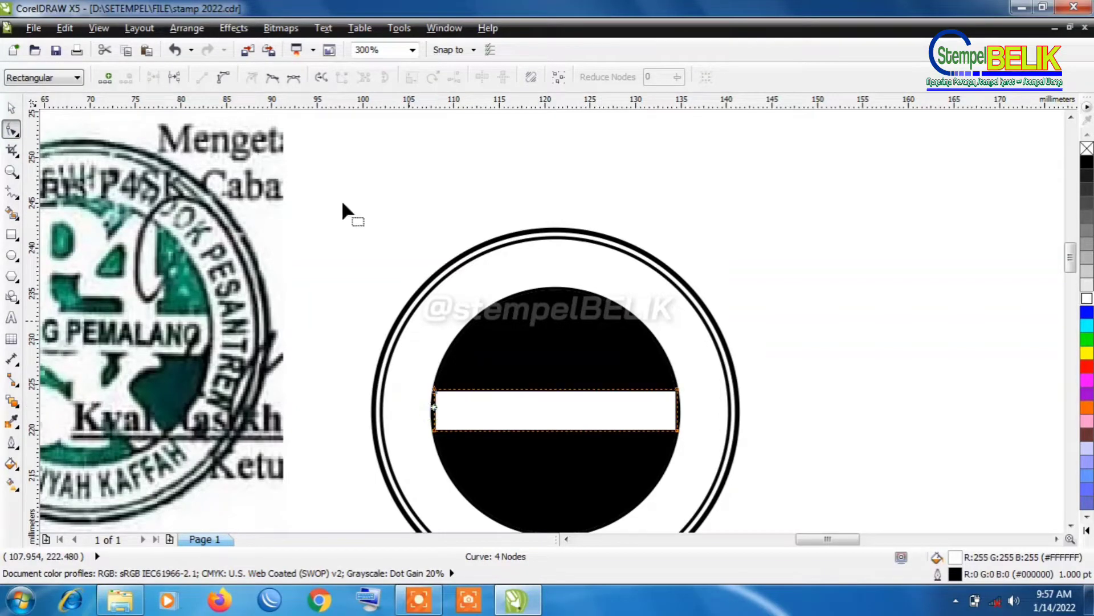
{"action": "left_click", "coordinate": [228, 83]}
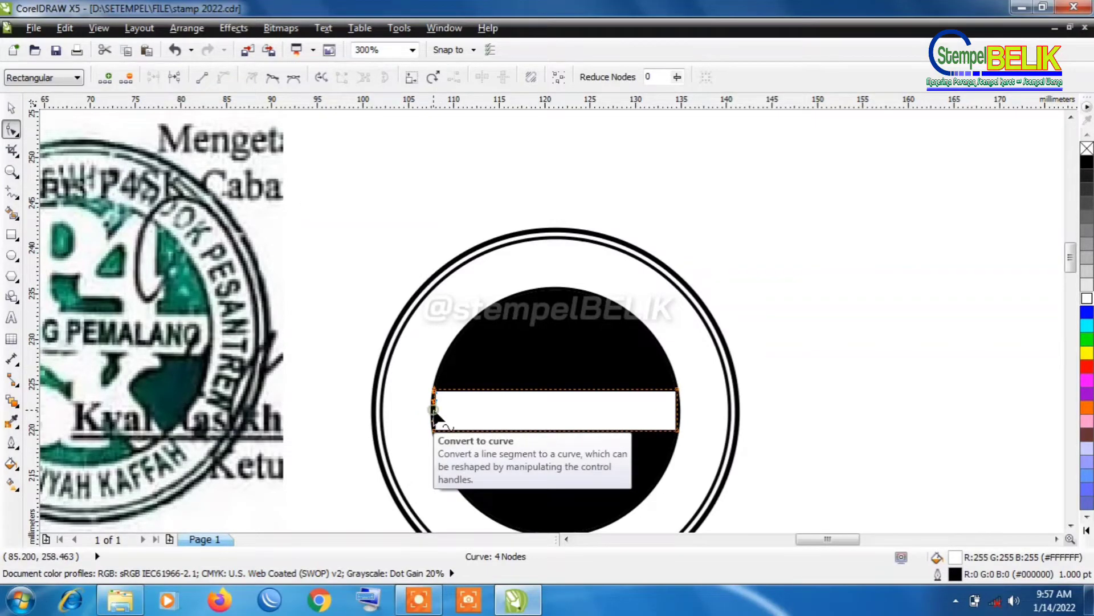
{"action": "left_click_drag", "start_coordinate": [434, 410], "coordinate": [430, 409]}
{"action": "left_click", "coordinate": [493, 448]}
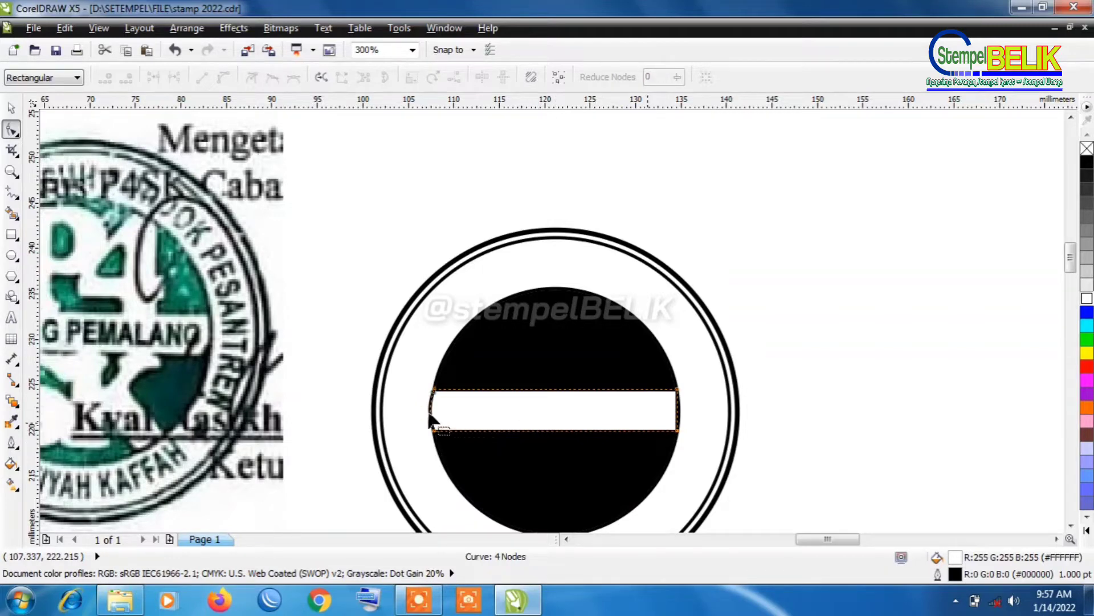
{"action": "scroll", "coordinate": [434, 408], "scroll_direction": "up", "scroll_amount": 2}
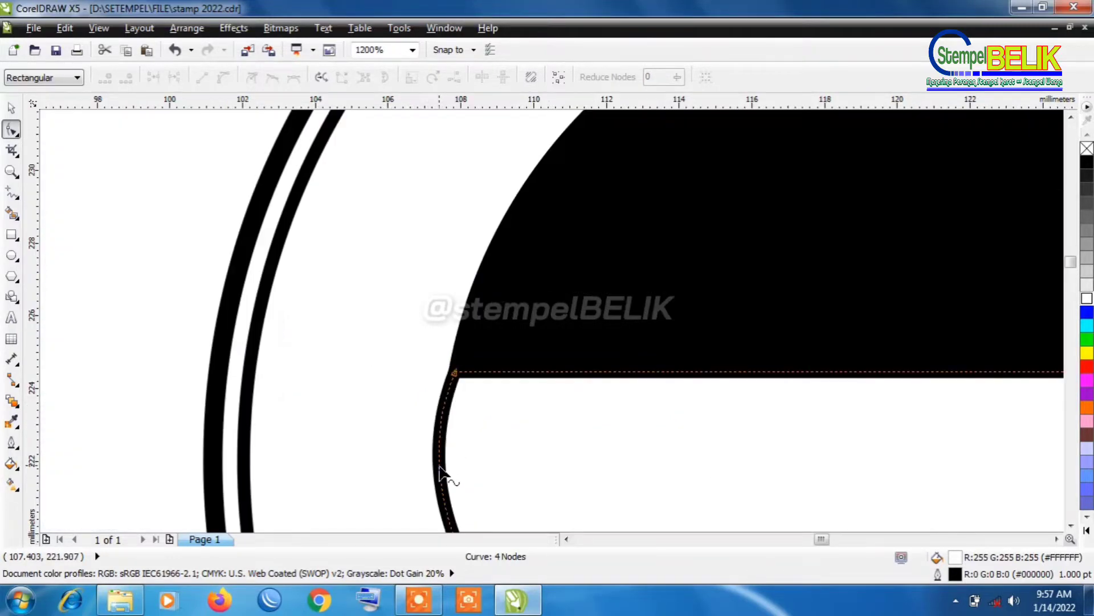
{"action": "left_click_drag", "start_coordinate": [444, 479], "coordinate": [453, 478]}
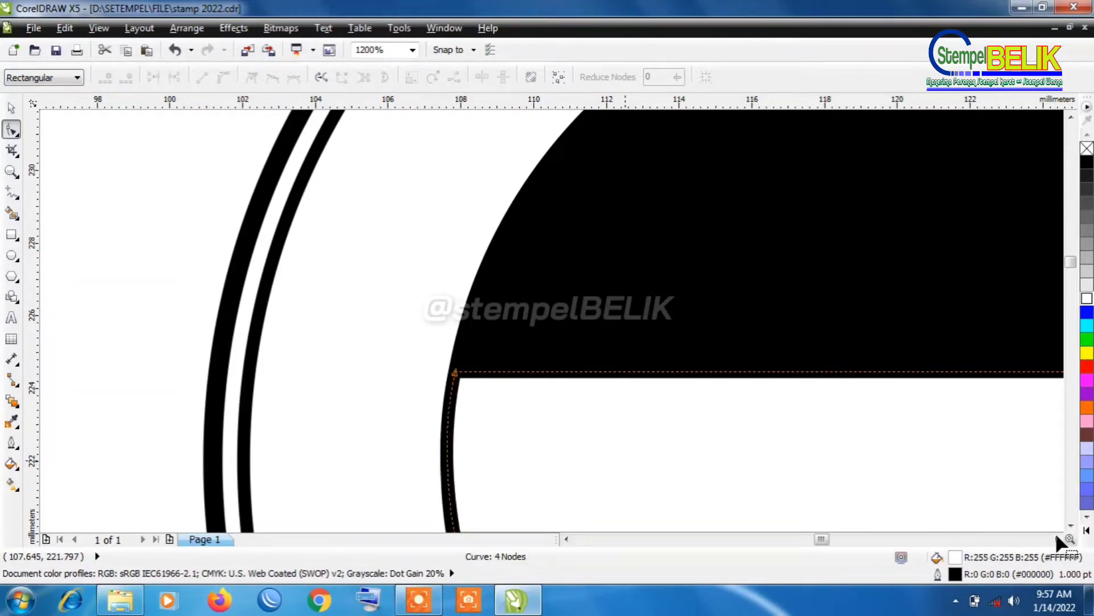
Convert the white band's right edge to a curve and bend it outward to follow the black circle
{"action": "scroll", "coordinate": [349, 37], "scroll_direction": "down", "scroll_amount": 1}
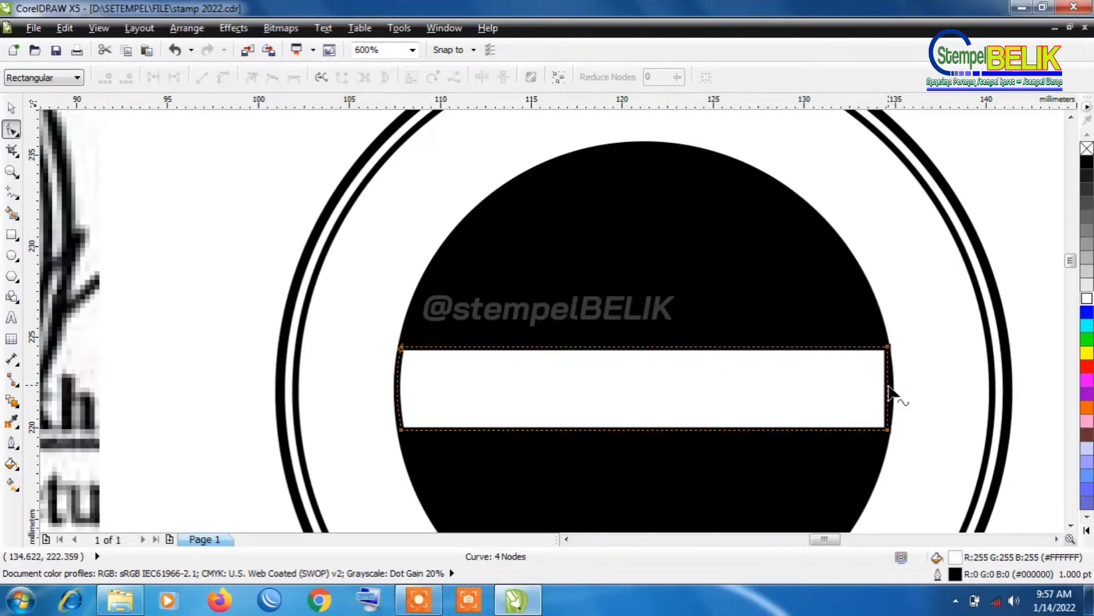
{"action": "left_click", "coordinate": [888, 385]}
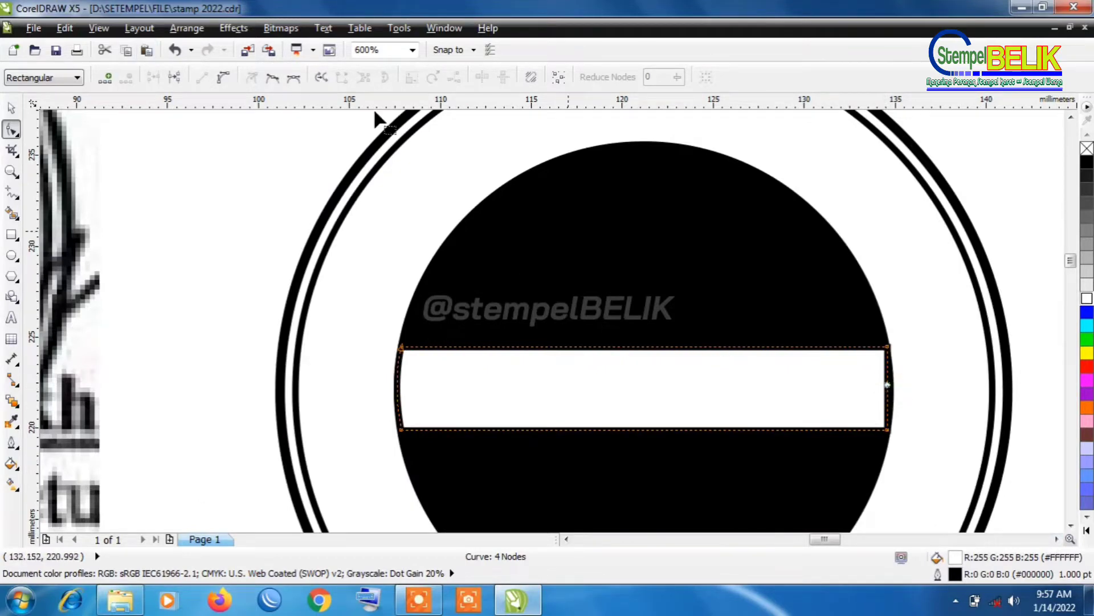
{"action": "left_click", "coordinate": [224, 79]}
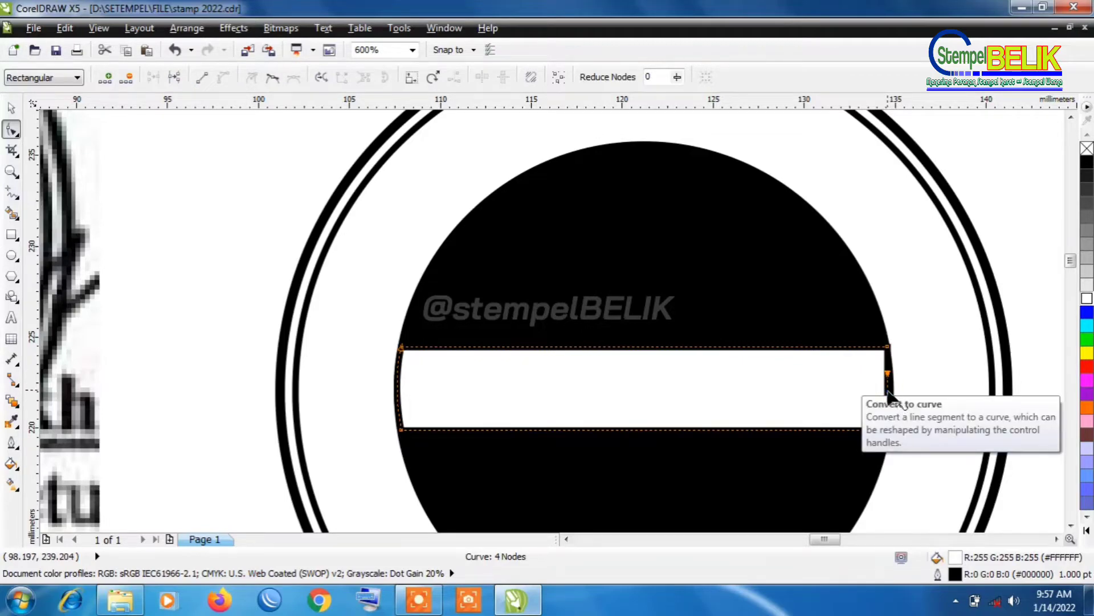
{"action": "left_click_drag", "start_coordinate": [889, 399], "coordinate": [894, 403]}
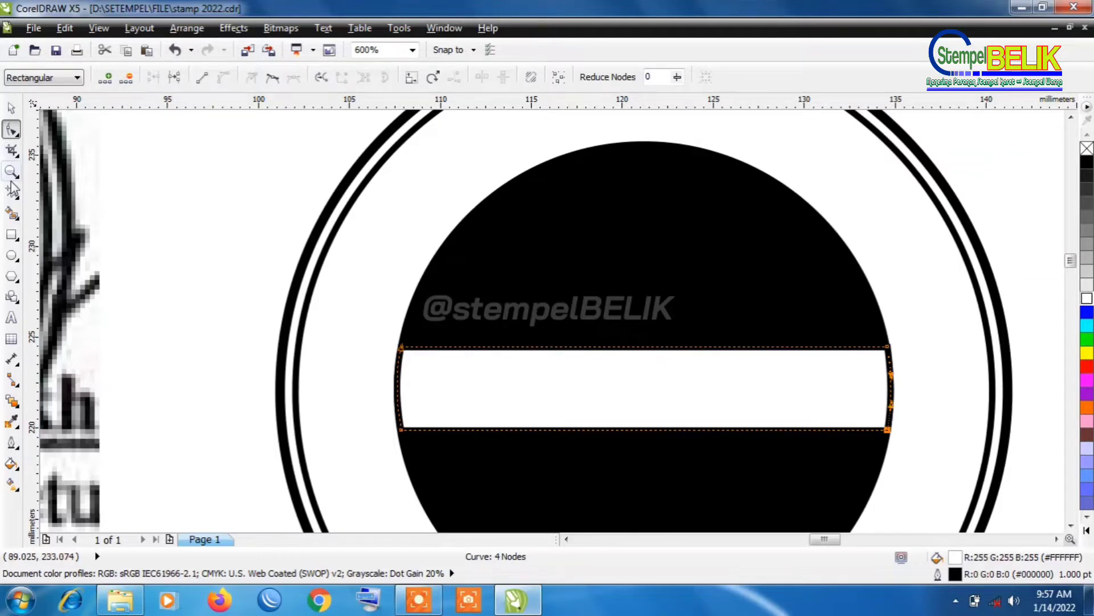
Add the white text "P4" in the upper part of the black circle
{"action": "left_click", "coordinate": [12, 318]}
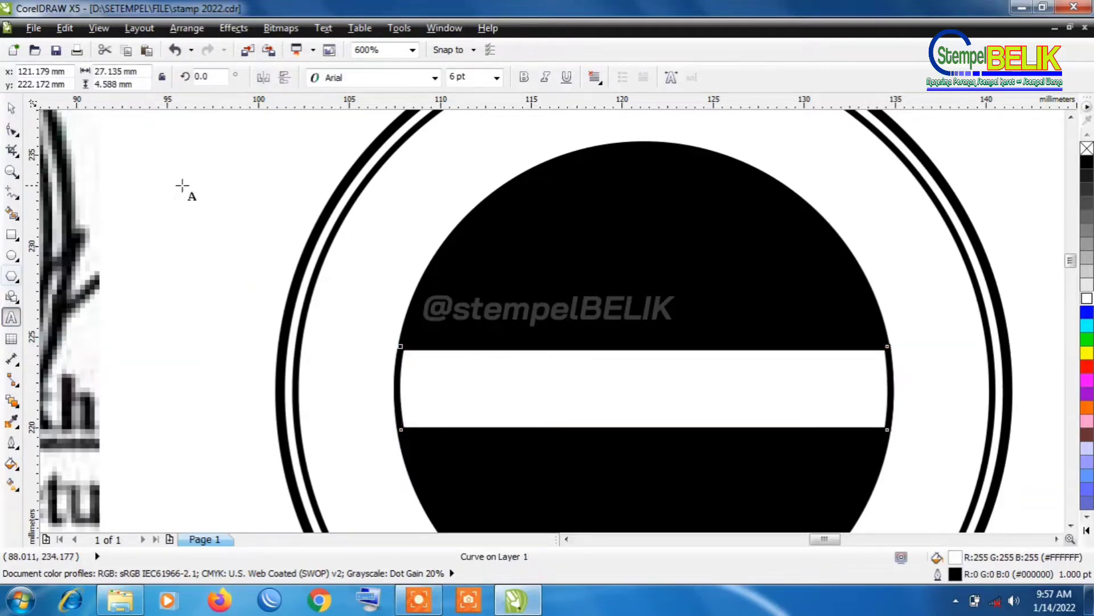
{"action": "left_click", "coordinate": [531, 235]}
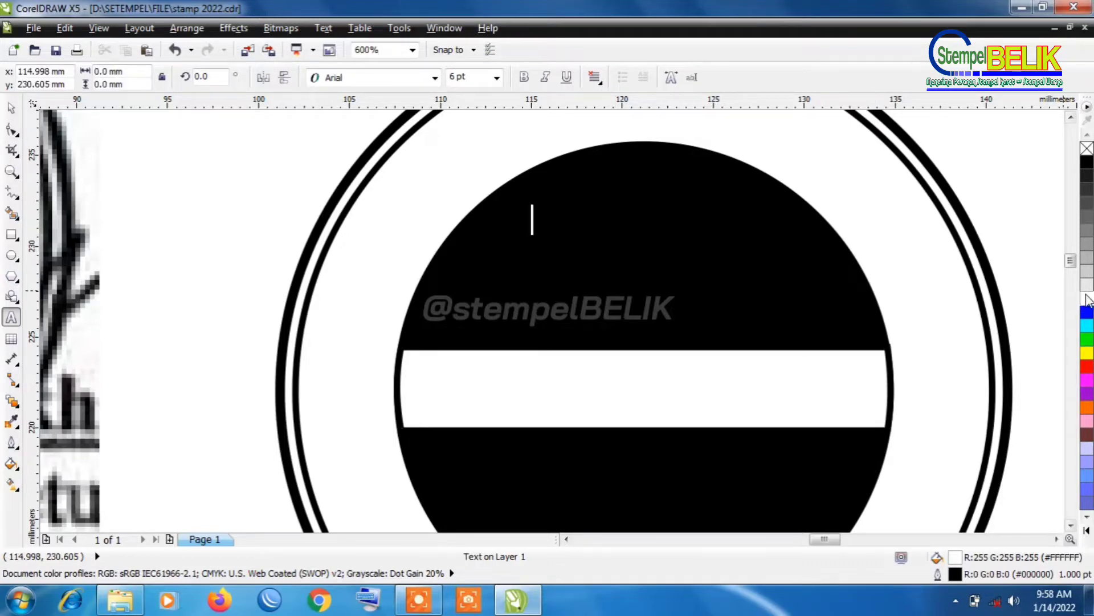
{"action": "left_click", "coordinate": [1086, 299]}
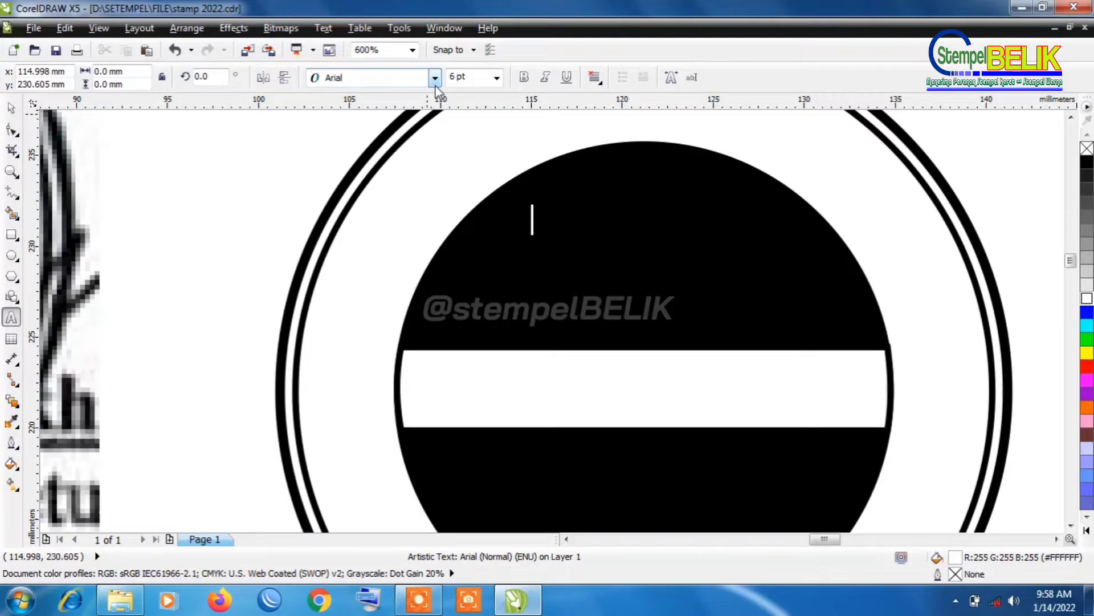
{"action": "type", "text": "P4"}
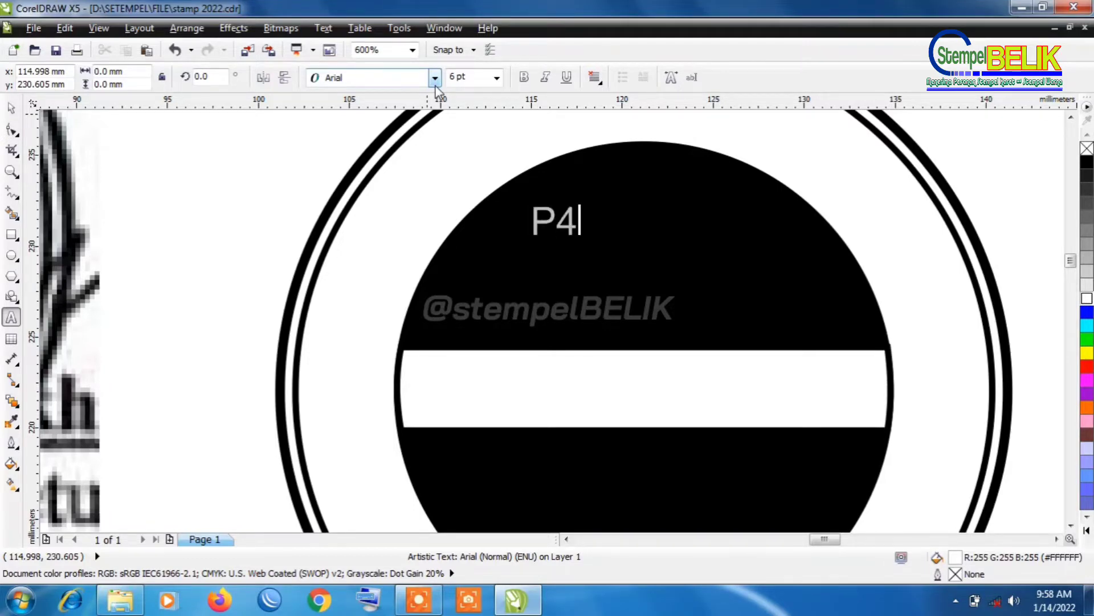
{"action": "left_click", "coordinate": [10, 107]}
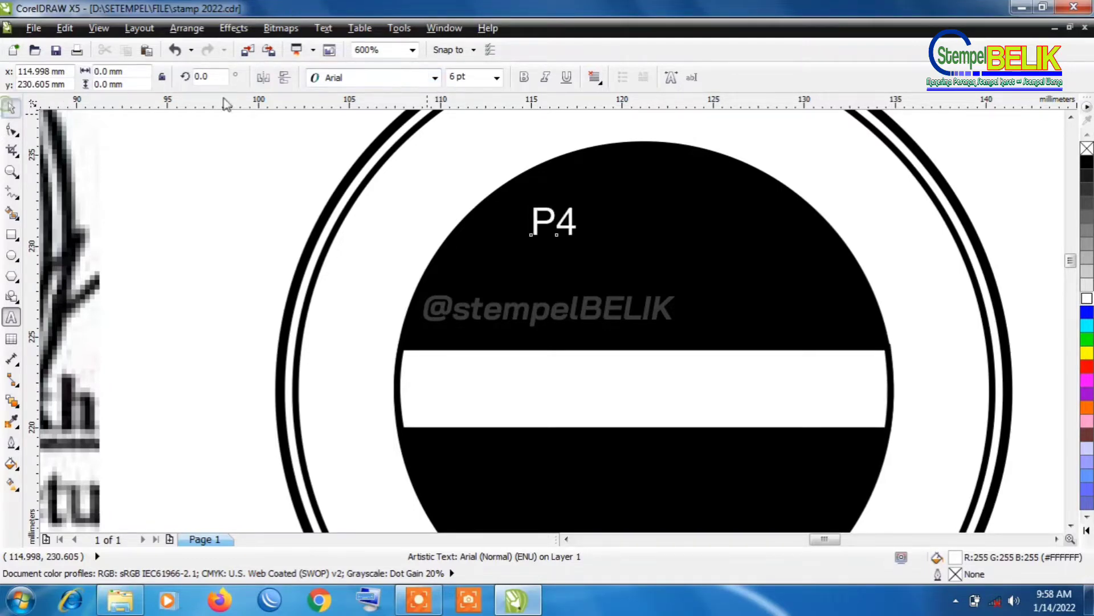
Change the P4 text's font to Cooper Black
{"action": "left_click", "coordinate": [434, 78]}
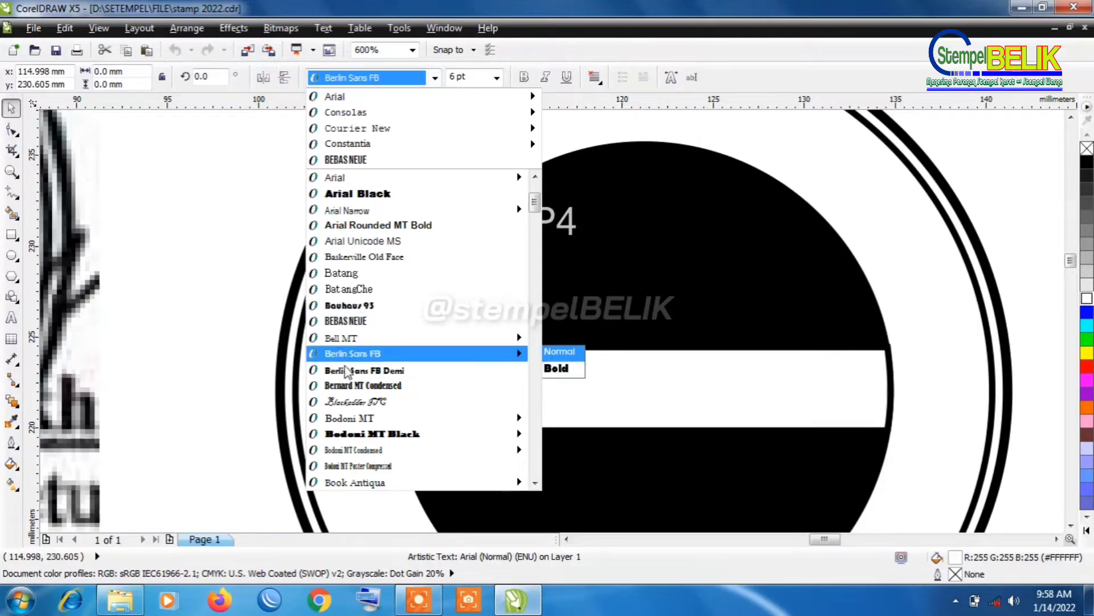
{"action": "scroll", "coordinate": [351, 410], "scroll_direction": "down", "scroll_amount": 4}
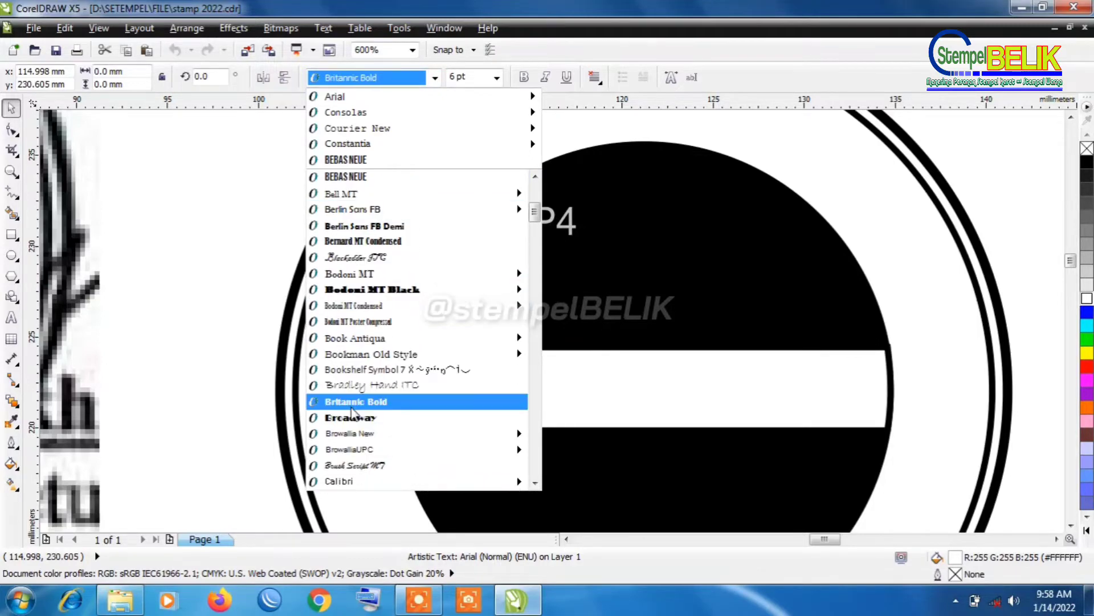
{"action": "scroll", "coordinate": [352, 411], "scroll_direction": "down", "scroll_amount": 3}
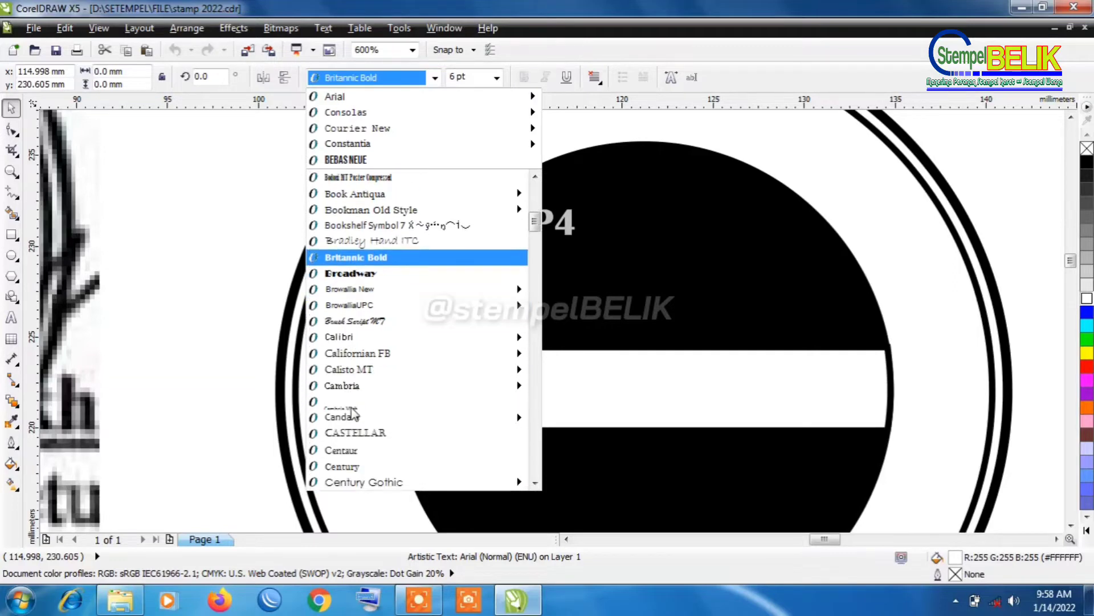
{"action": "scroll", "coordinate": [353, 414], "scroll_direction": "down", "scroll_amount": 4}
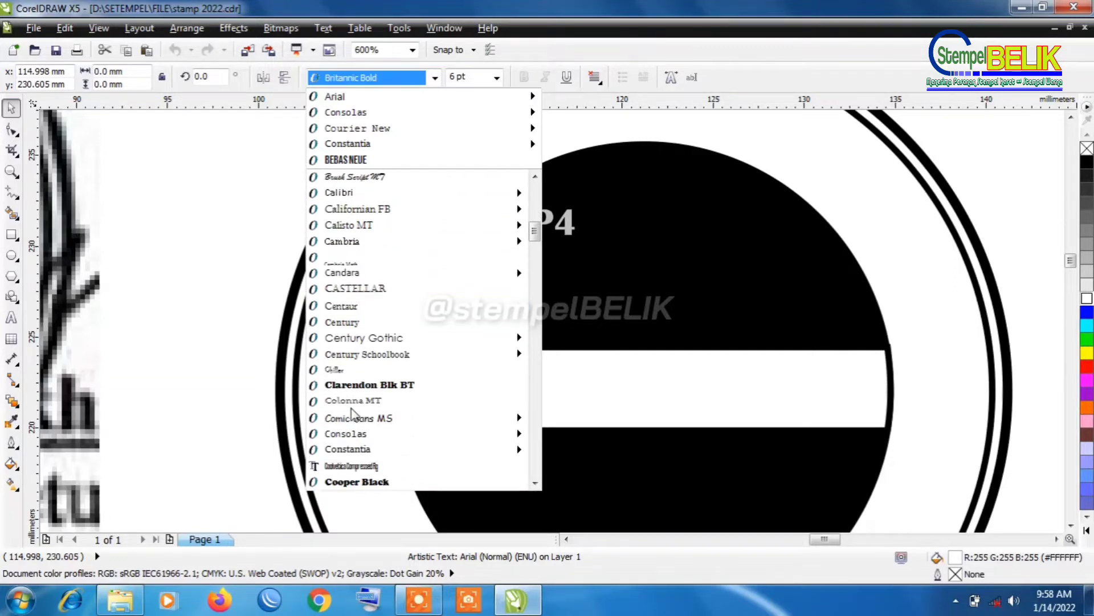
{"action": "left_click", "coordinate": [356, 482]}
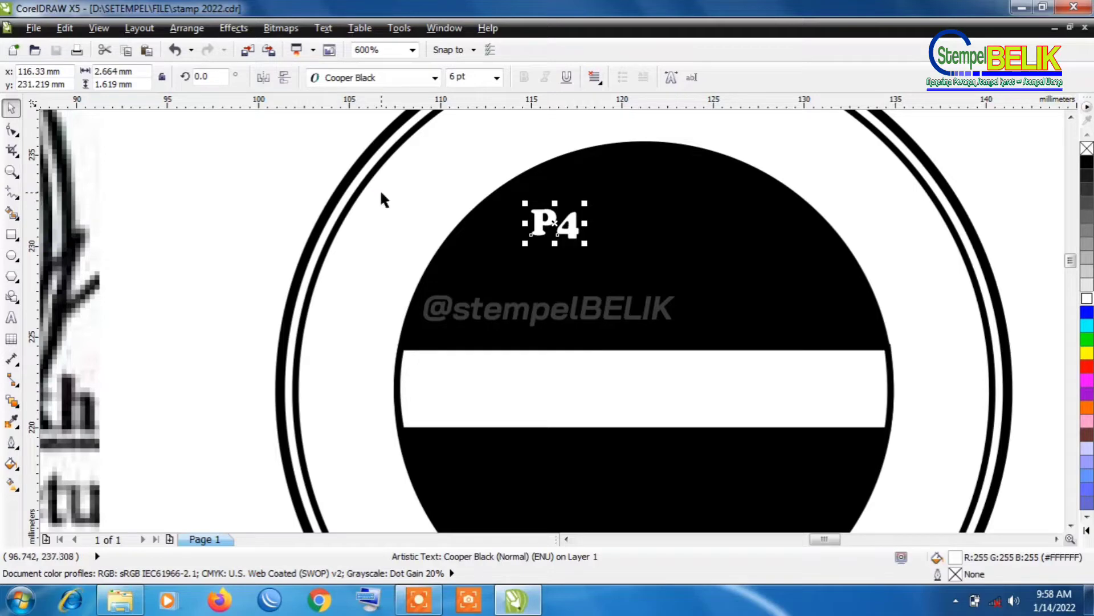
{"action": "left_click", "coordinate": [435, 84]}
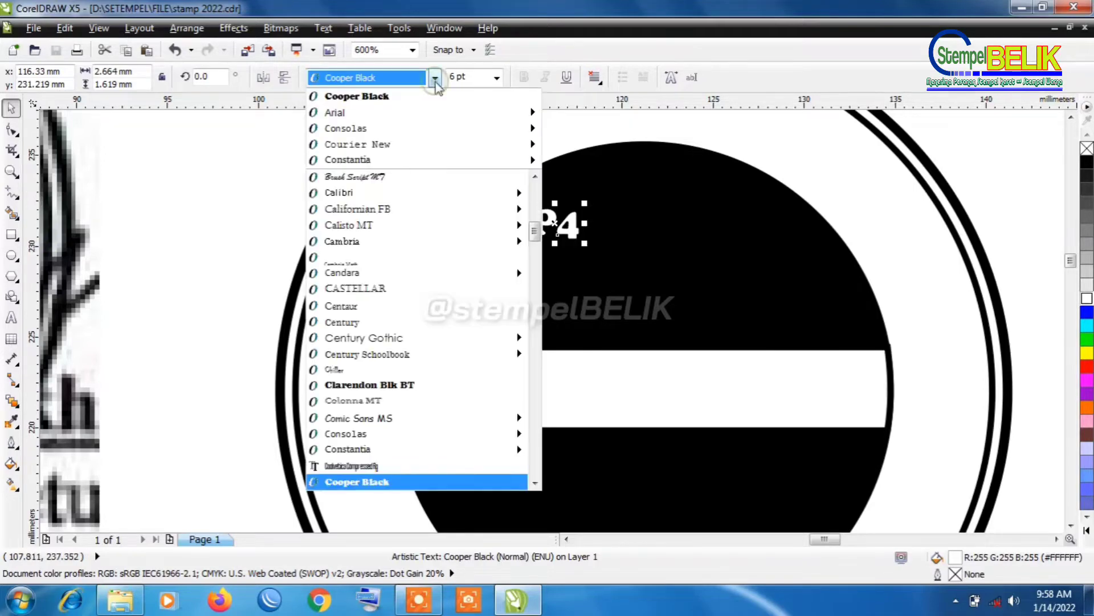
{"action": "mouse_move", "coordinate": [404, 133]}
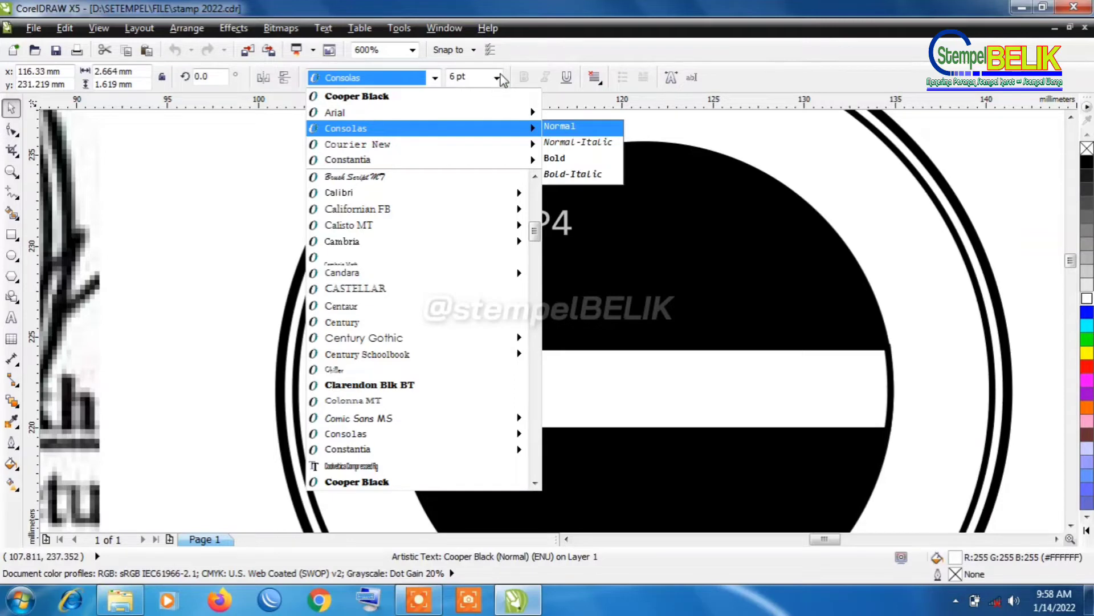
{"action": "left_click", "coordinate": [498, 88]}
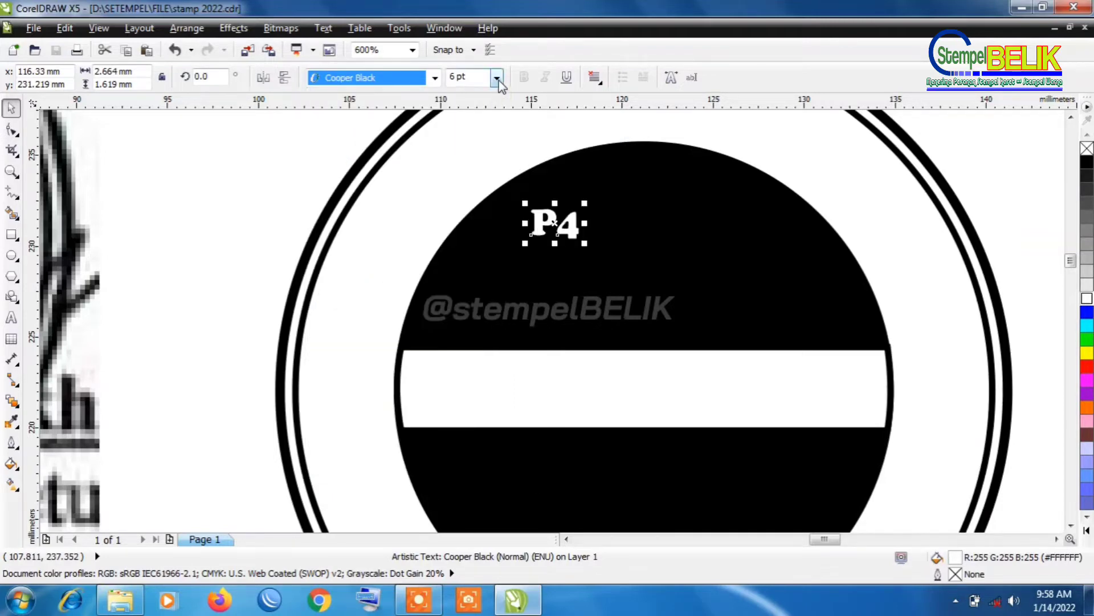
Set the P4 text size to 48 pt and move it down over the black circle's upper half and the white band
{"action": "left_click", "coordinate": [497, 80]}
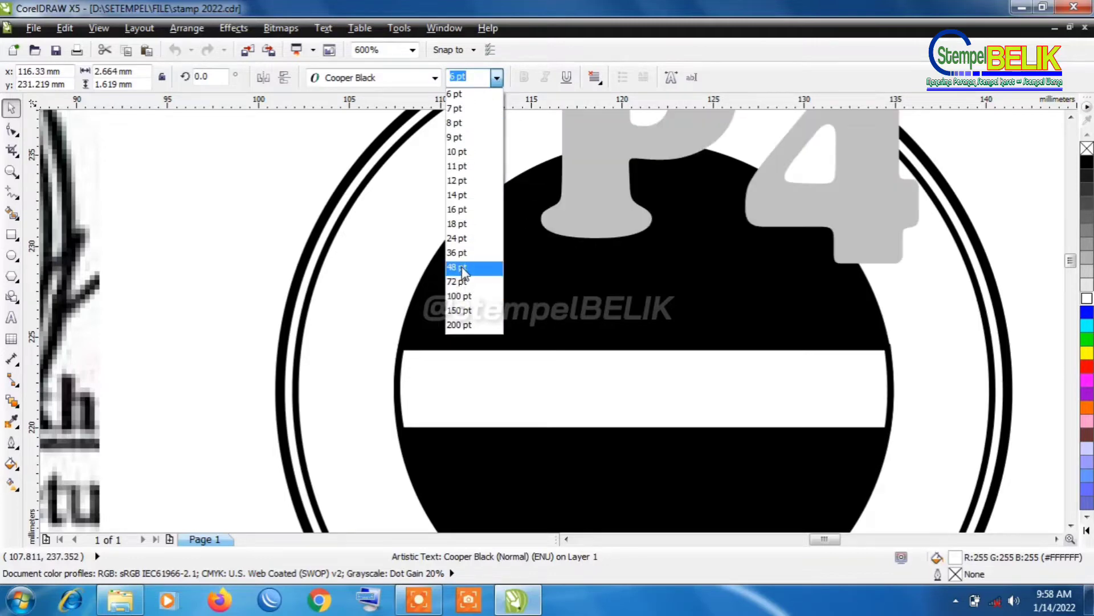
{"action": "left_click", "coordinate": [463, 268]}
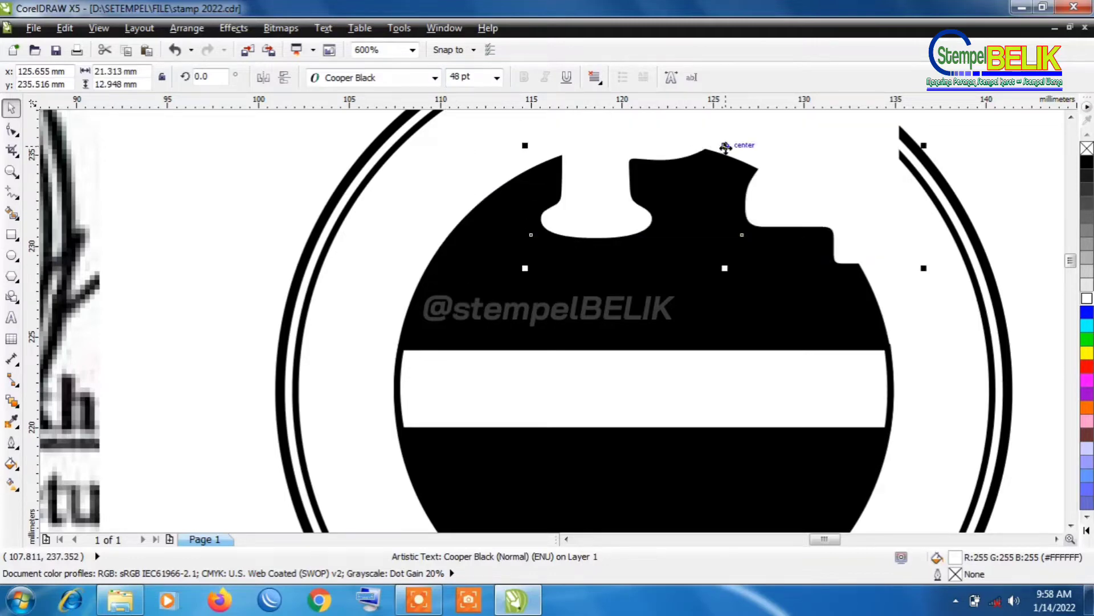
{"action": "mouse_move", "coordinate": [725, 147]}
{"action": "left_mouse_down"}
{"action": "mouse_move", "coordinate": [674, 245]}
{"action": "mouse_move", "coordinate": [671, 276]}
{"action": "mouse_move", "coordinate": [694, 290]}
{"action": "left_mouse_up"}
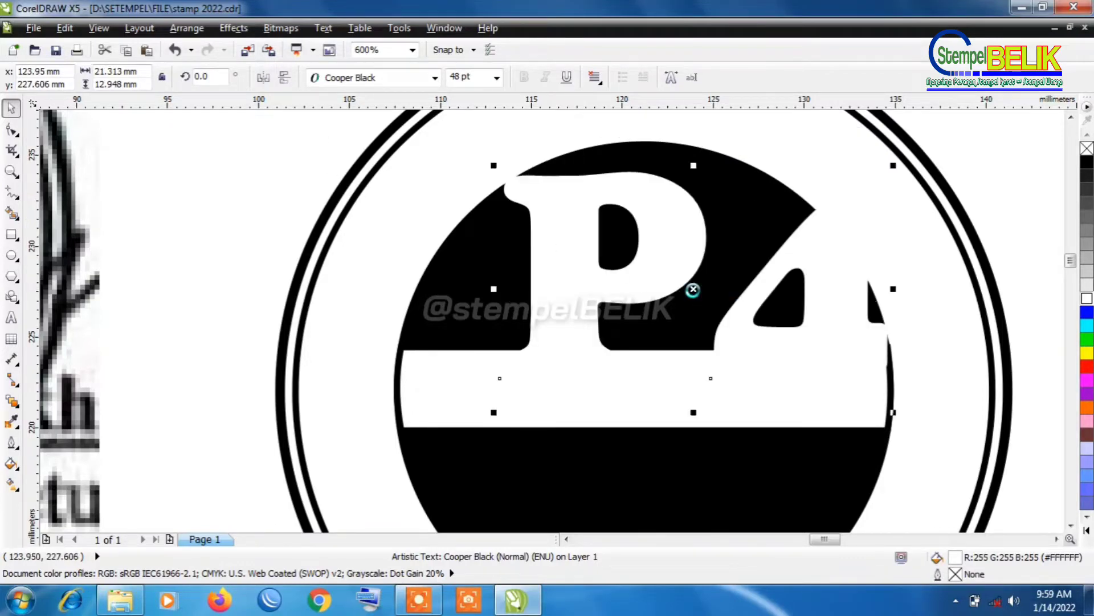
Save the stamp document and nudge the P4 text slightly upward
{"action": "key", "text": "ctrl+s"}
{"action": "key", "text": "Up"}
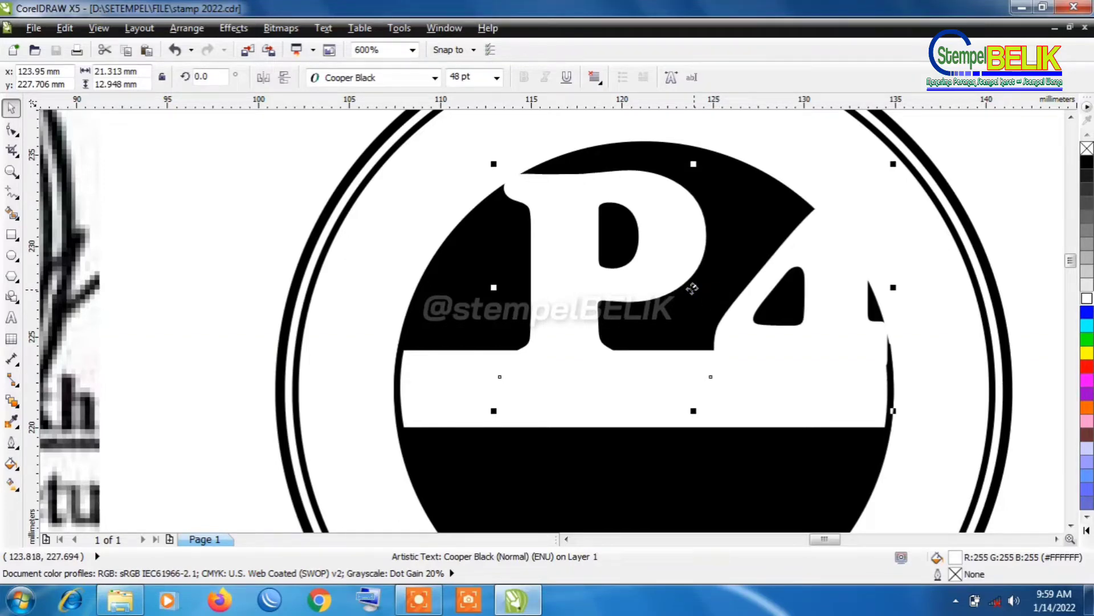
Nudge the P4 text upward to about y 228.6 mm so the P's foot meets the white band
{"action": "key", "text": "Up"}
{"action": "key", "text": "Up"}
{"action": "key", "text": "Up"}
{"action": "key", "text": "Up"}
{"action": "key", "text": "Up"}
{"action": "key", "text": "Up"}
{"action": "key", "text": "Up"}
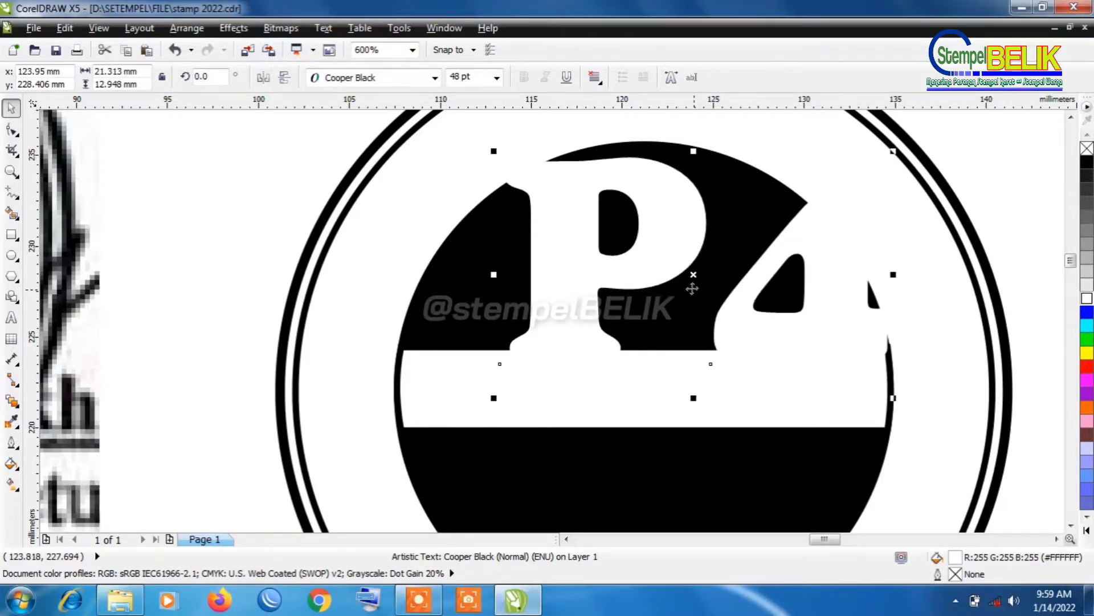
{"action": "key", "text": "Up"}
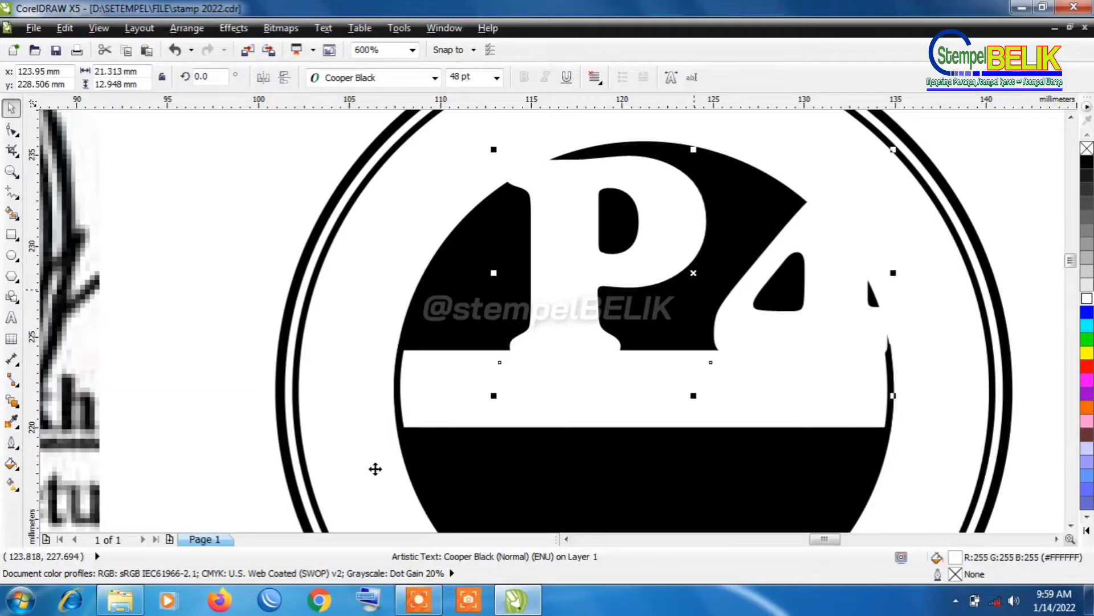
{"action": "key", "text": "Up"}
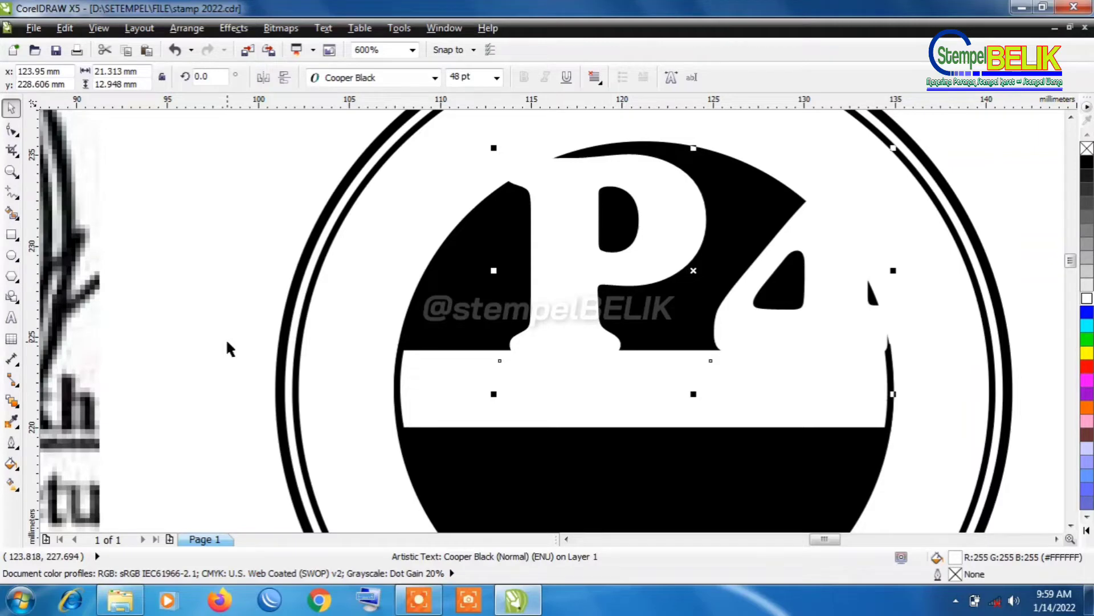
Narrow the P4 text horizontally to about 19.6 mm wide, keeping its height and its starting edge at the P
{"action": "scroll", "coordinate": [226, 337], "scroll_direction": "down", "scroll_amount": 1}
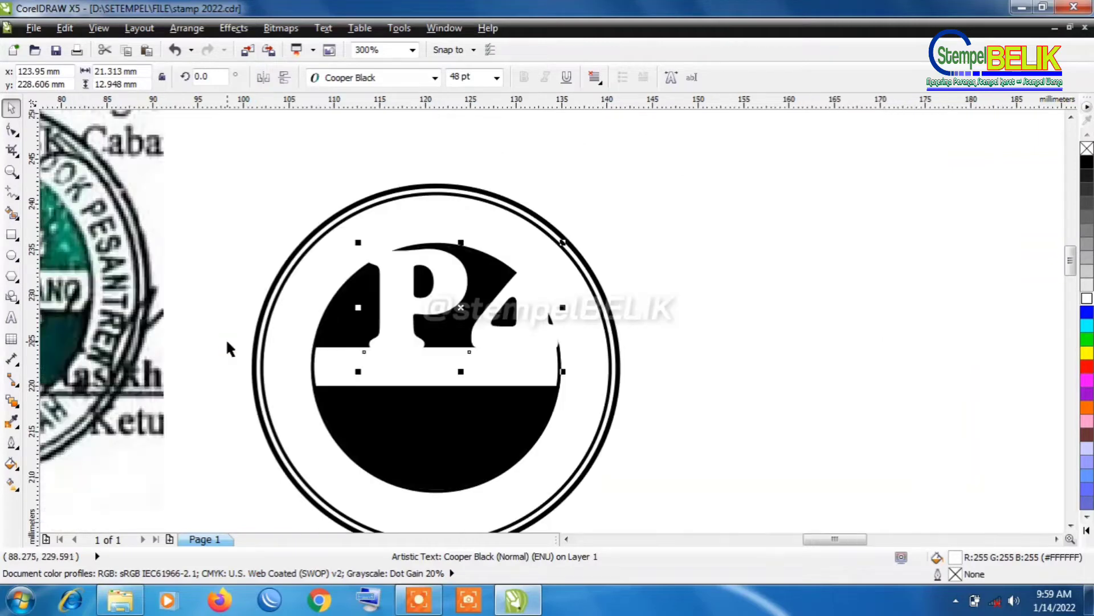
{"action": "left_click", "coordinate": [567, 538]}
{"action": "left_click", "coordinate": [566, 538]}
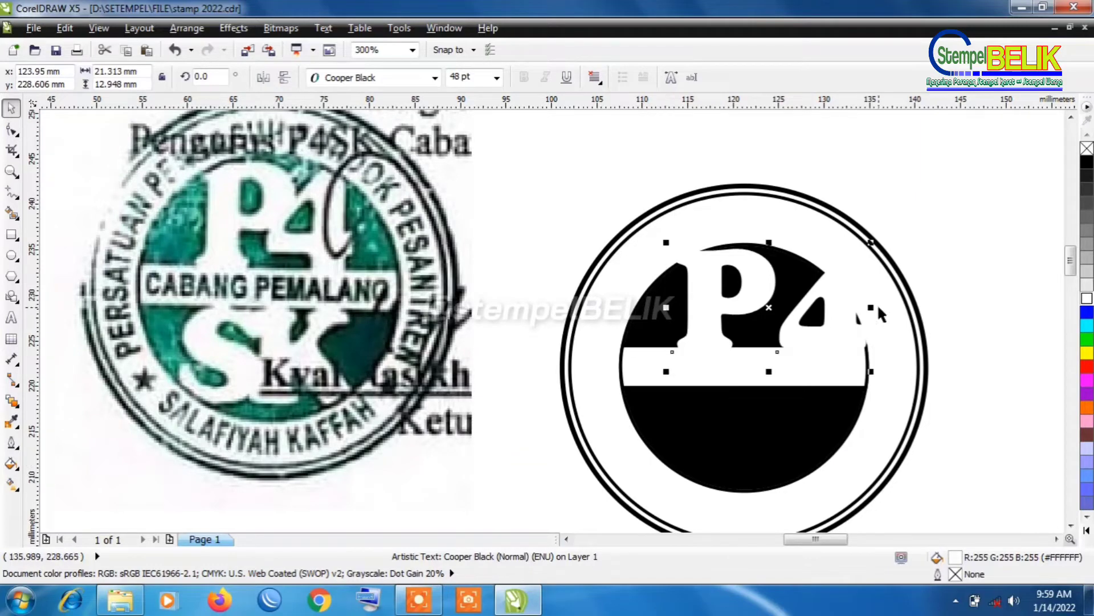
{"action": "left_click_drag", "start_coordinate": [871, 308], "coordinate": [859, 311]}
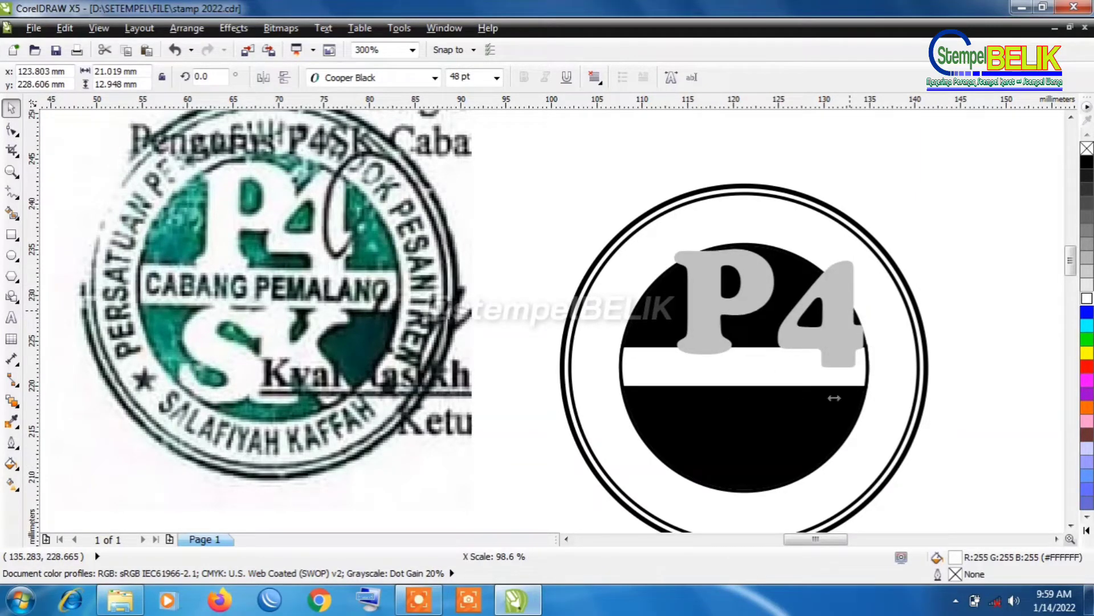
{"action": "left_click_drag", "start_coordinate": [837, 404], "coordinate": [837, 404]}
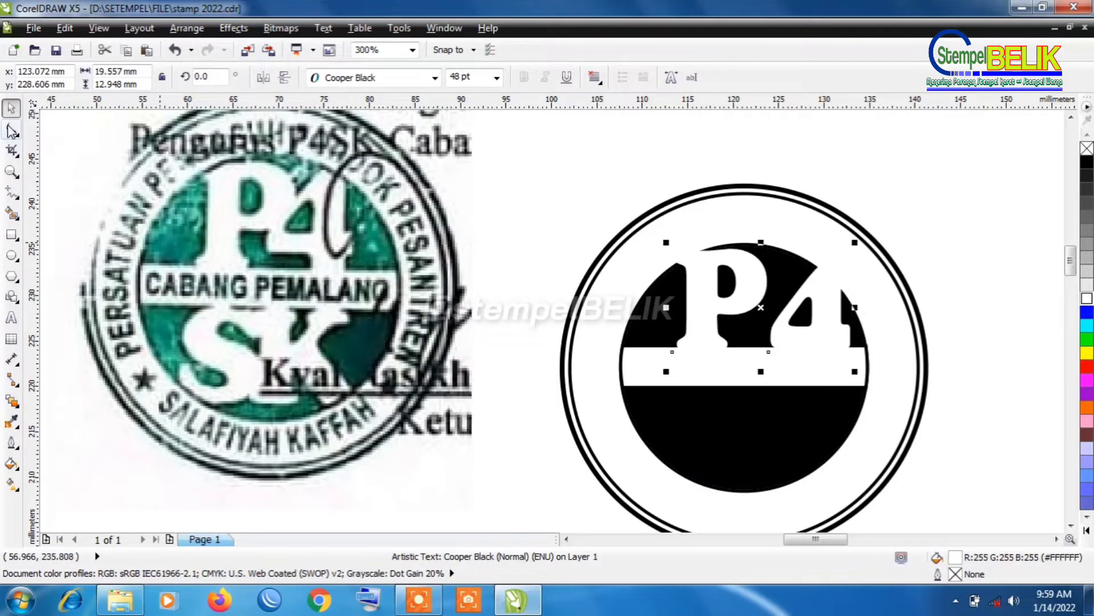
Tighten the P4 text's character spacing with the Shape tool until the P and 4 touch, about 15.7 mm wide overall
{"action": "left_click", "coordinate": [12, 131]}
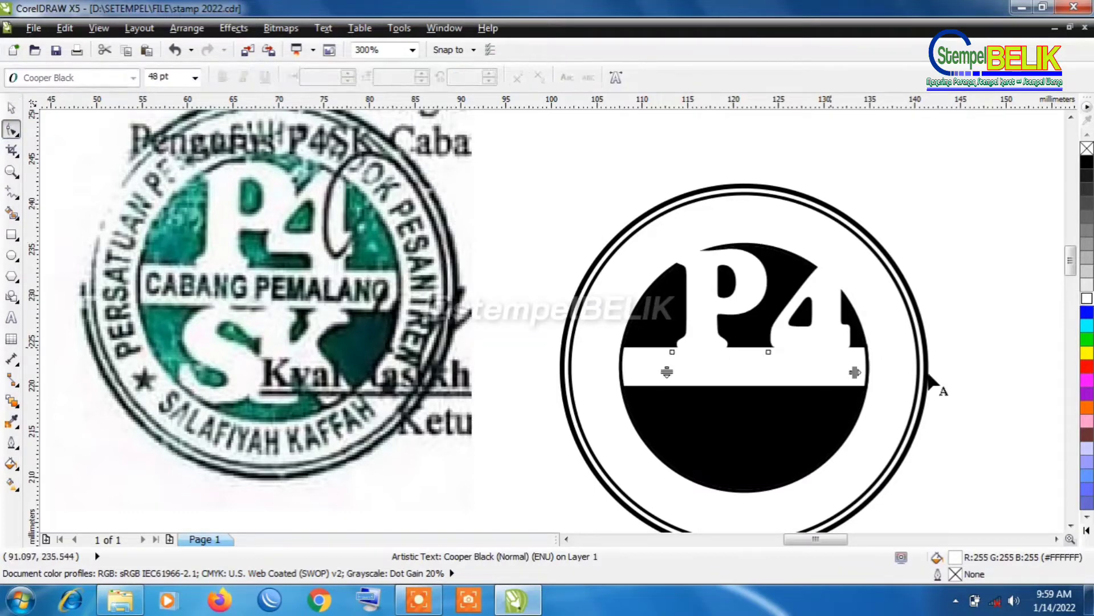
{"action": "left_click_drag", "start_coordinate": [856, 373], "coordinate": [838, 378]}
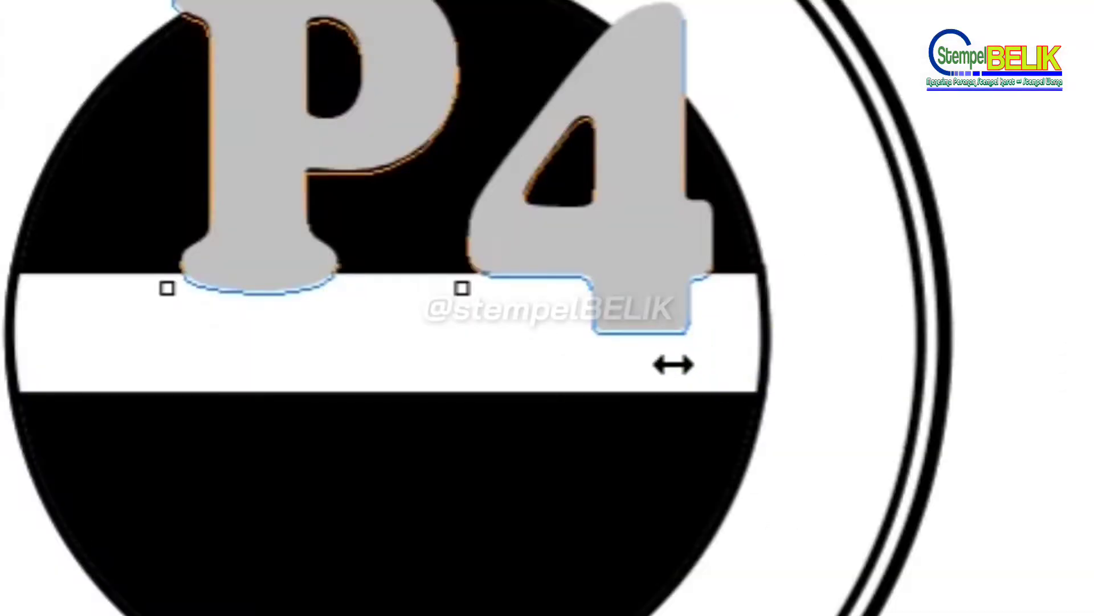
{"action": "left_click_drag", "start_coordinate": [673, 365], "coordinate": [602, 359]}
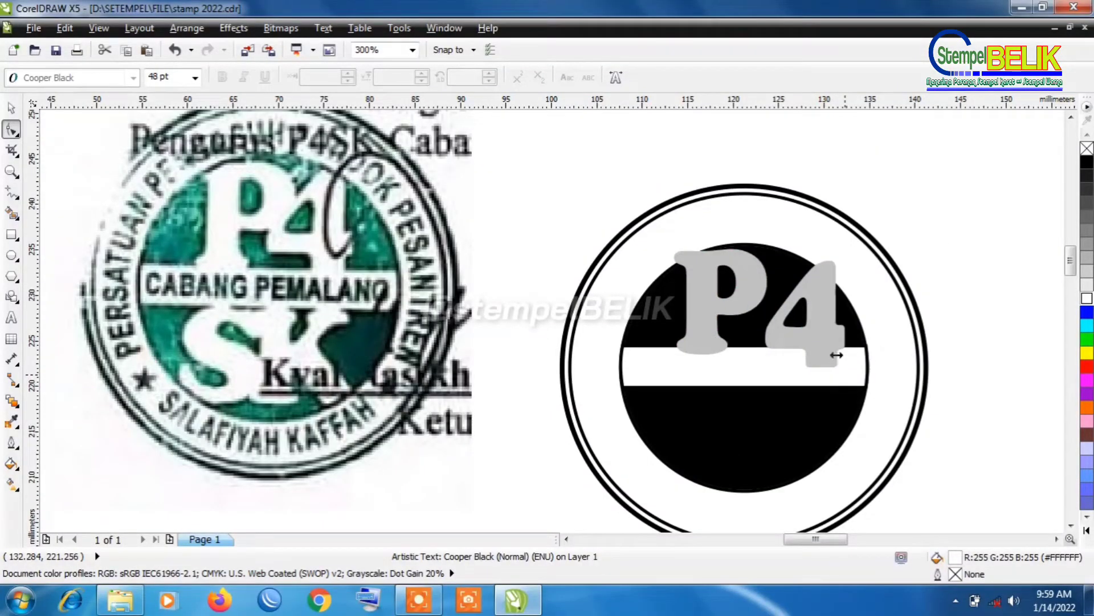
{"action": "left_click_drag", "start_coordinate": [832, 343], "coordinate": [832, 342]}
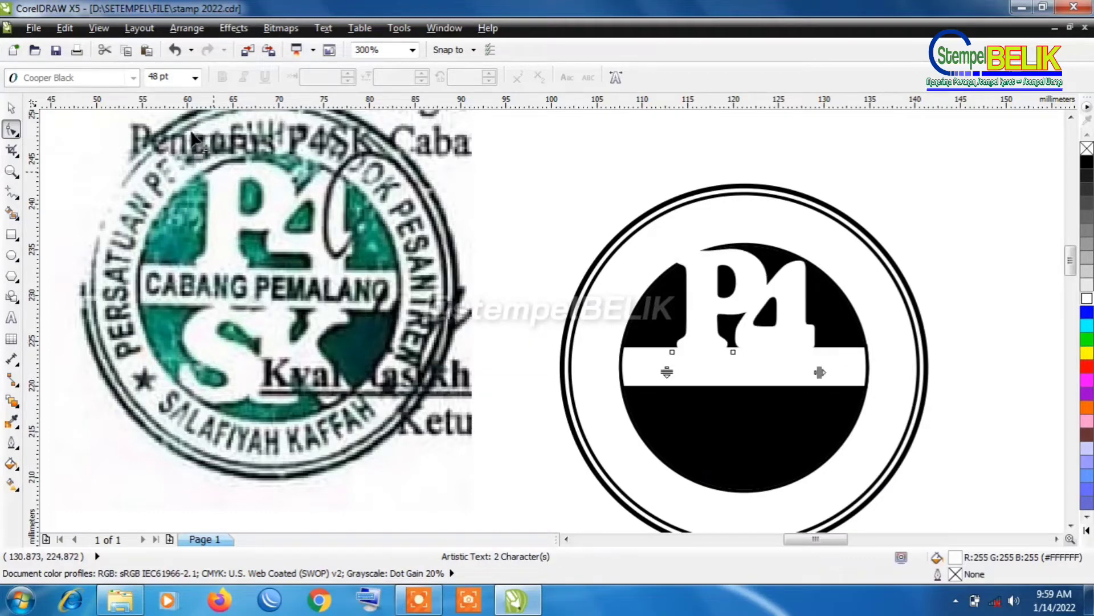
Break the P4 text apart into separate letters and nudge the 4 up 1.2 mm and right 0.3 mm against the P
{"action": "left_click", "coordinate": [186, 28]}
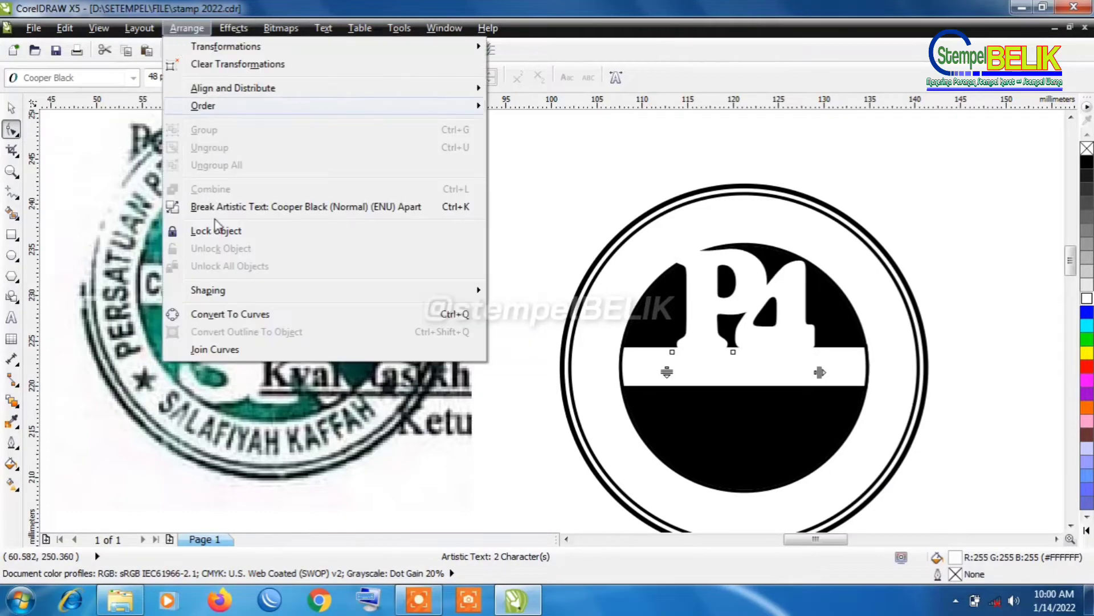
{"action": "left_click", "coordinate": [222, 207]}
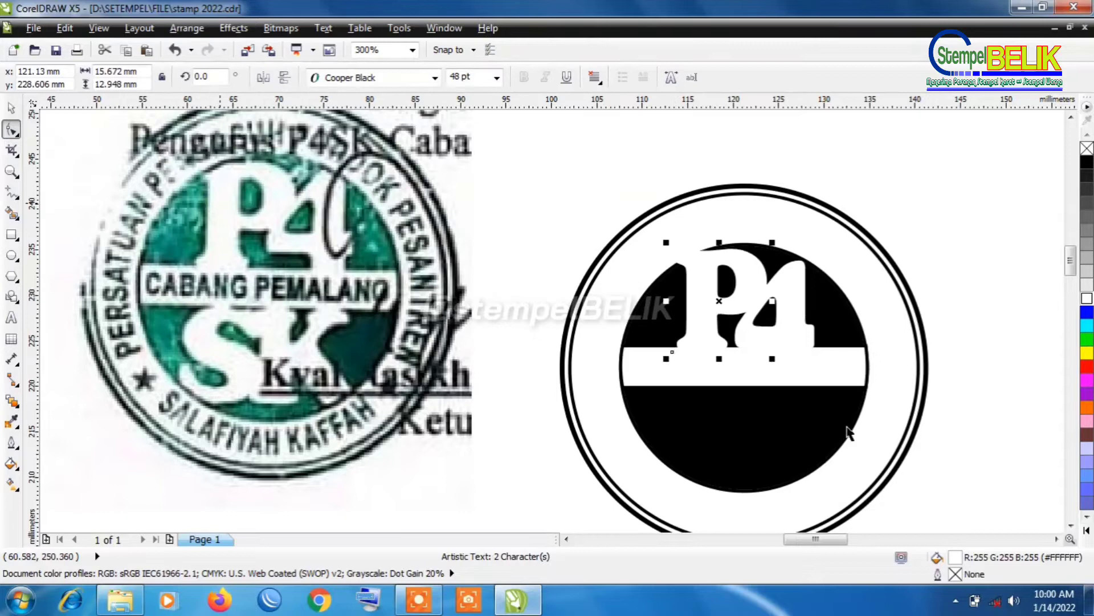
{"action": "left_click", "coordinate": [797, 300]}
{"action": "key", "text": "Up"}
{"action": "key", "text": "Up"}
{"action": "key", "text": "Up"}
{"action": "key", "text": "Up"}
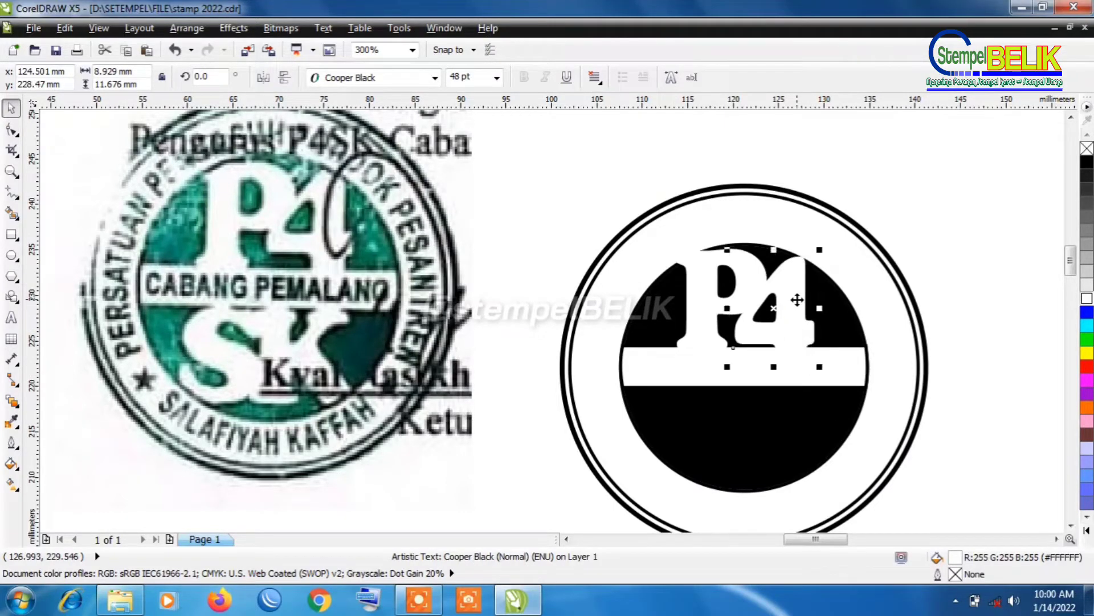
{"action": "key", "text": "Up"}
{"action": "key", "text": "Up"}
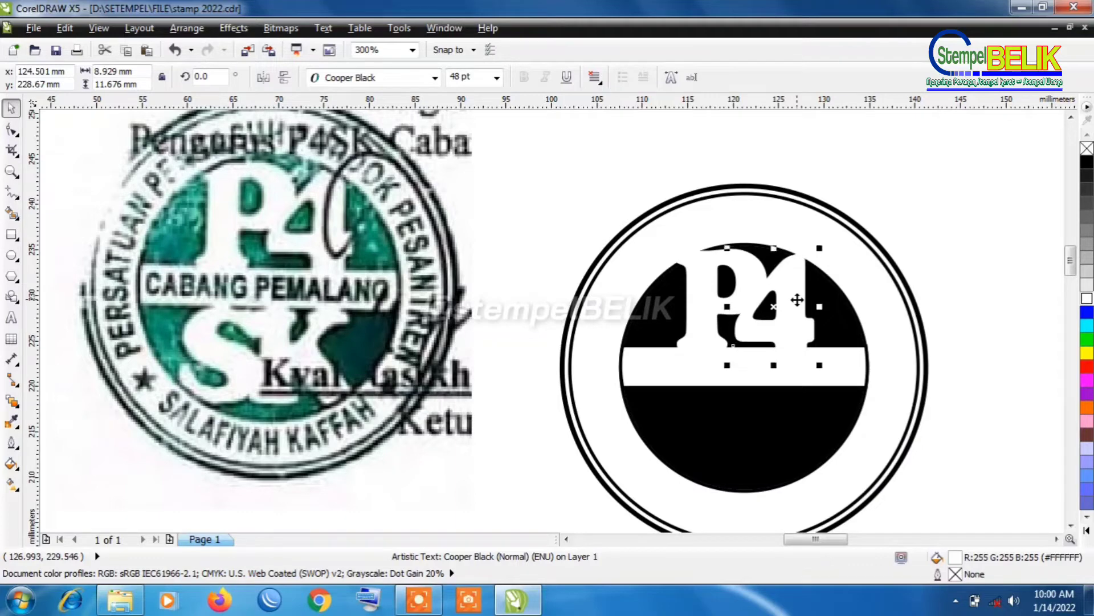
{"action": "key", "text": "Right"}
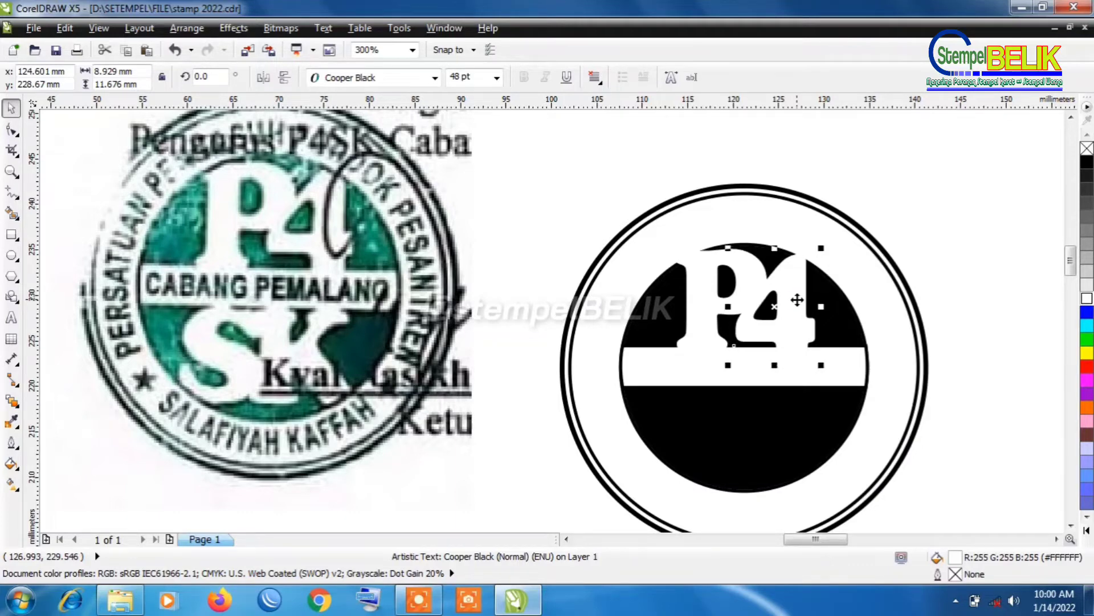
{"action": "key", "text": "Right"}
{"action": "key", "text": "Right"}
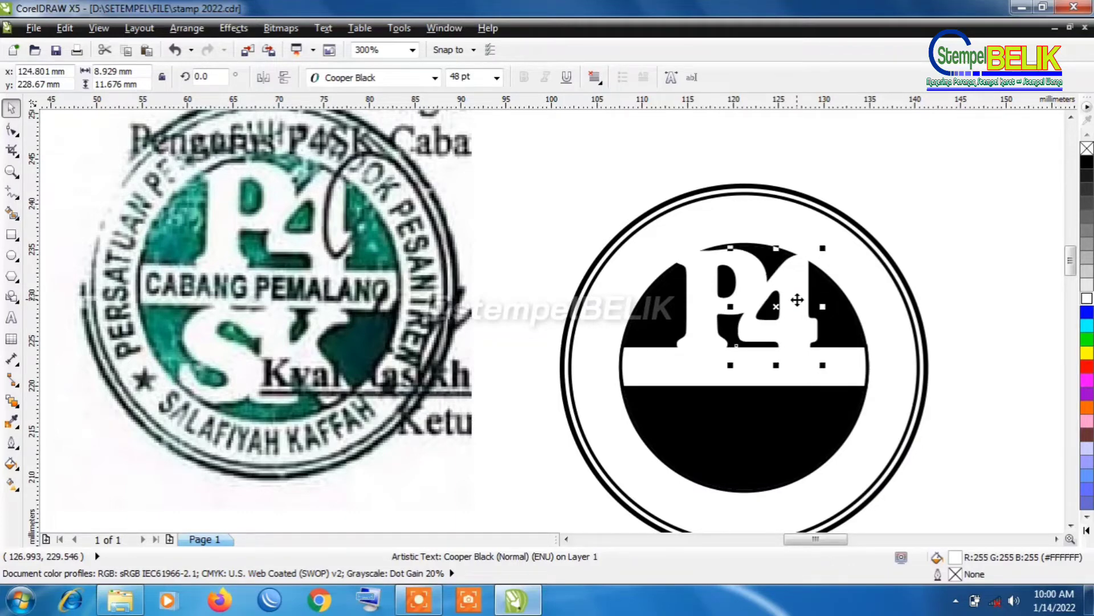
{"action": "key", "text": "Up"}
{"action": "key", "text": "Up"}
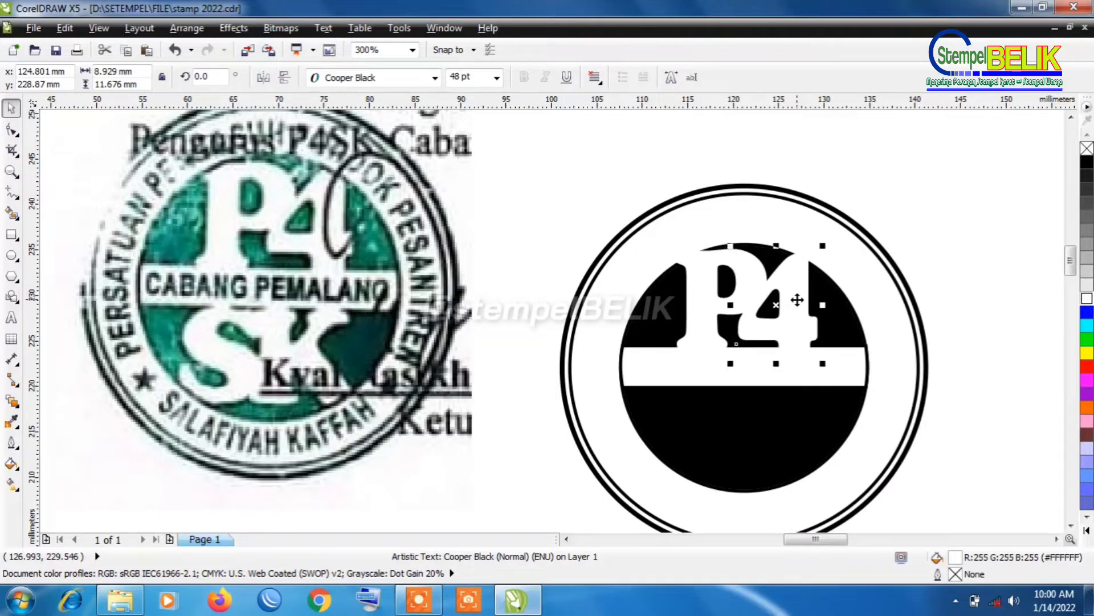
{"action": "key", "text": "Up"}
{"action": "key", "text": "Up"}
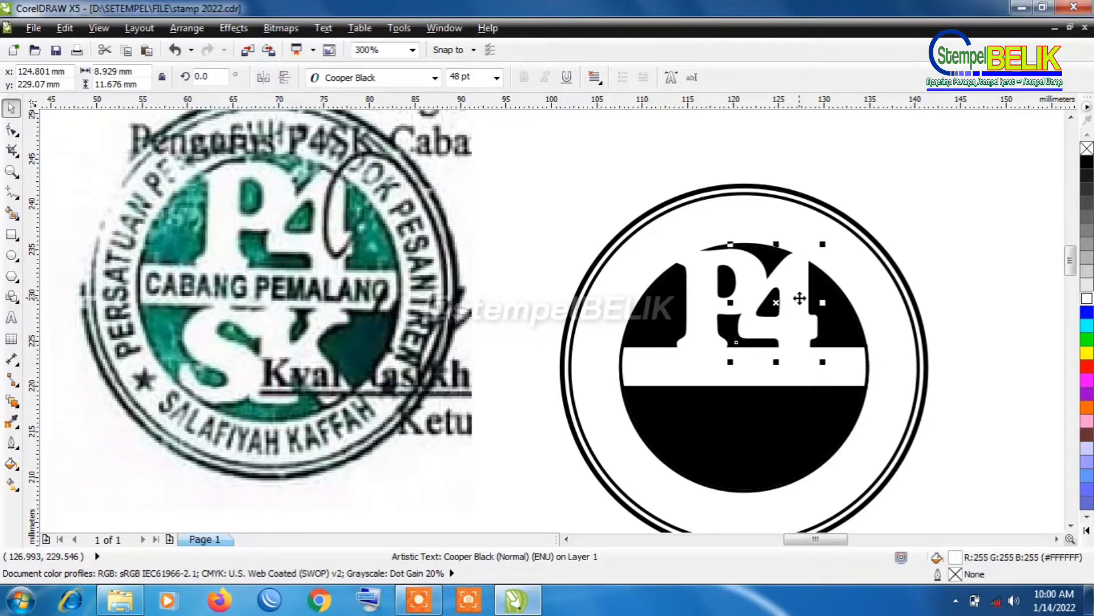
{"action": "key", "text": "Up"}
{"action": "key", "text": "Up"}
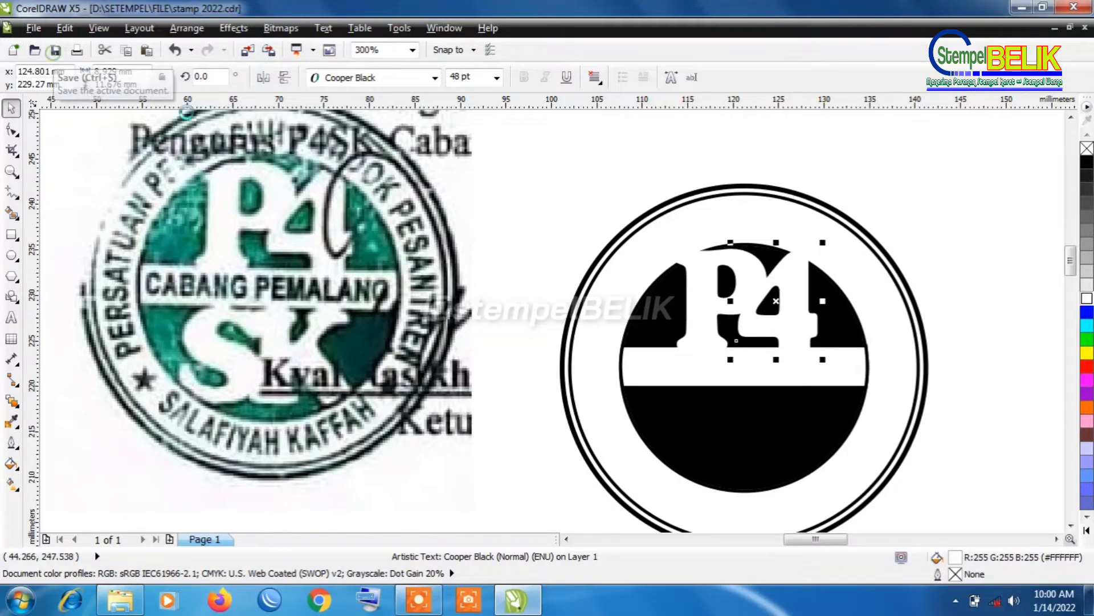
Save the stamp document and bring the circle outline around the black centre to the front of the page
{"action": "left_click", "coordinate": [56, 50]}
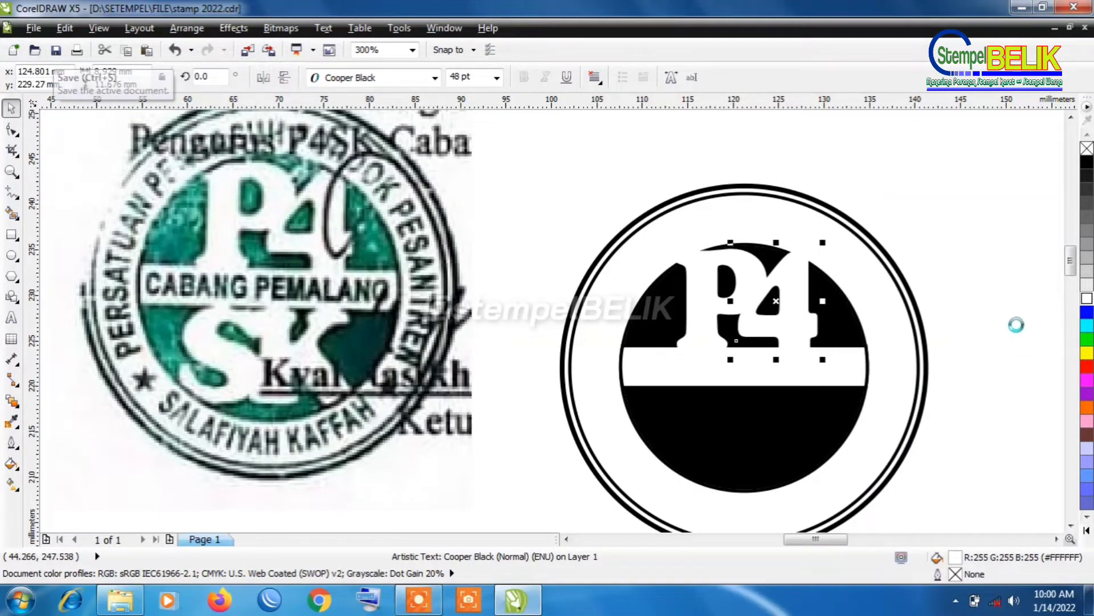
{"action": "left_click", "coordinate": [861, 422]}
{"action": "left_click", "coordinate": [1019, 274]}
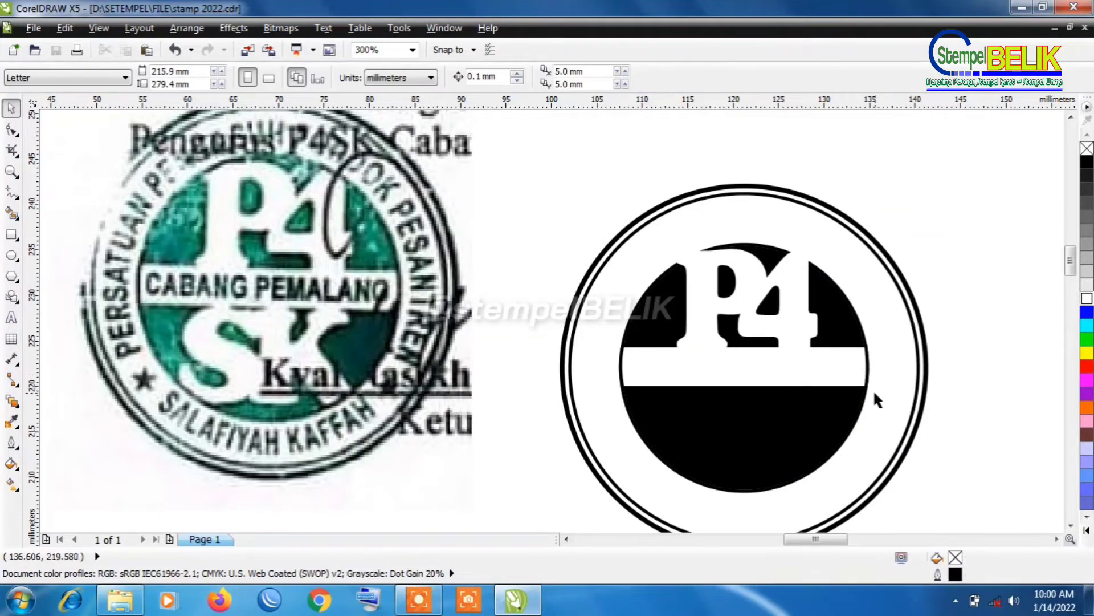
{"action": "left_click", "coordinate": [862, 407]}
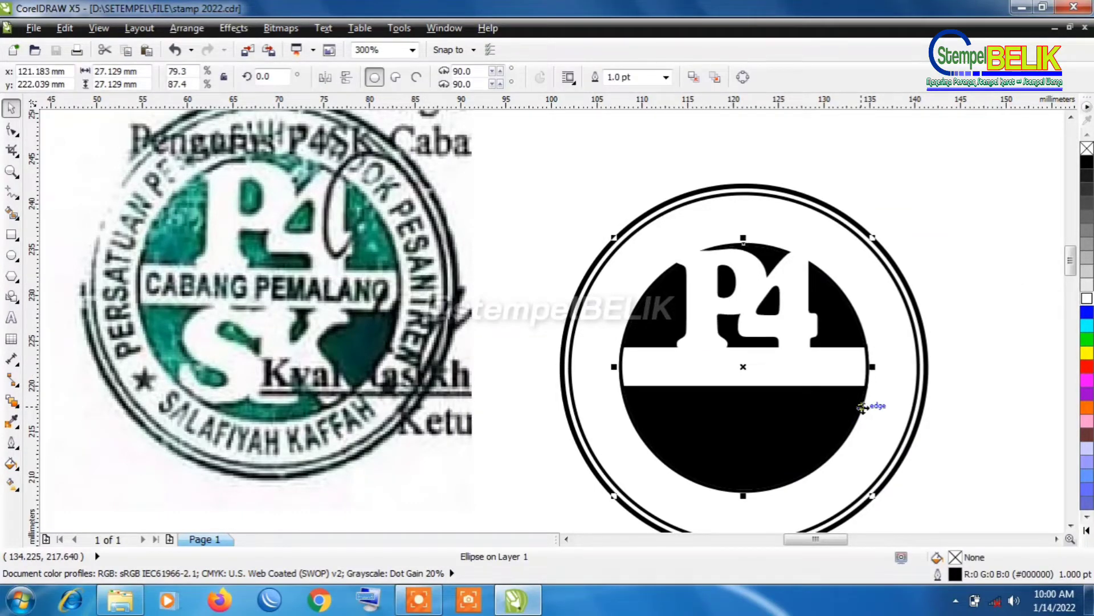
{"action": "right_click", "coordinate": [862, 407]}
{"action": "mouse_move", "coordinate": [907, 242]}
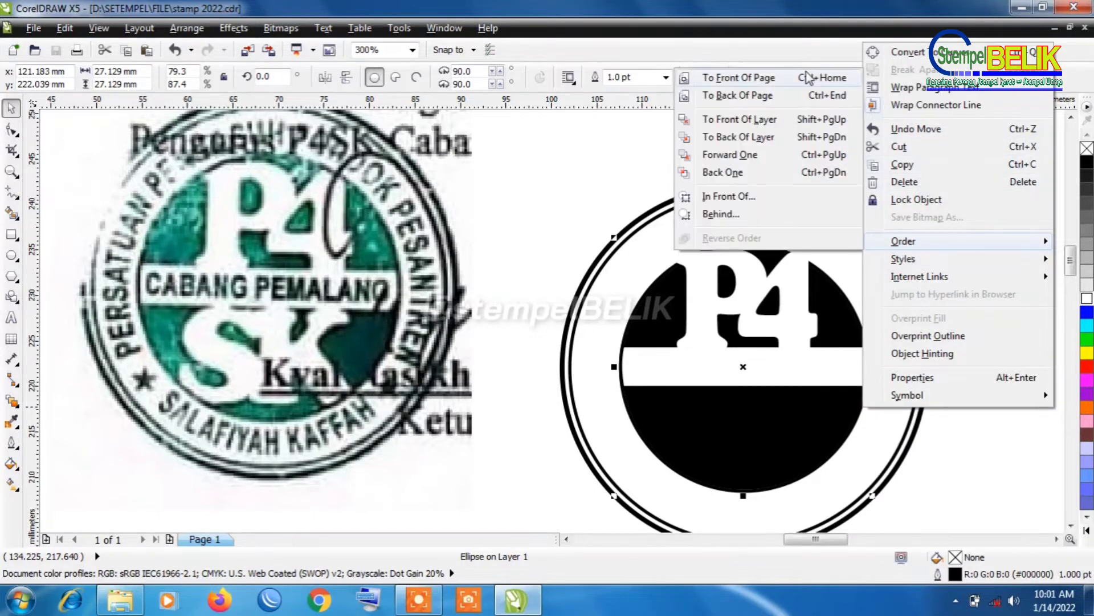
{"action": "left_click", "coordinate": [808, 77]}
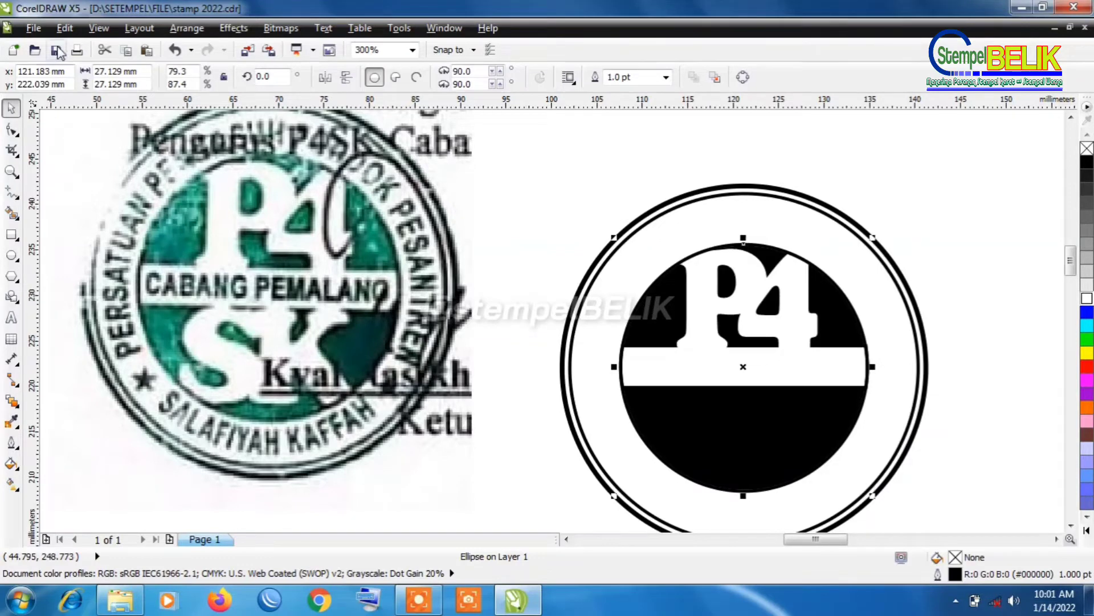
Add the text "SK" between the scanned image and the stamp and set its font to Cooper Black
{"action": "left_click", "coordinate": [13, 315]}
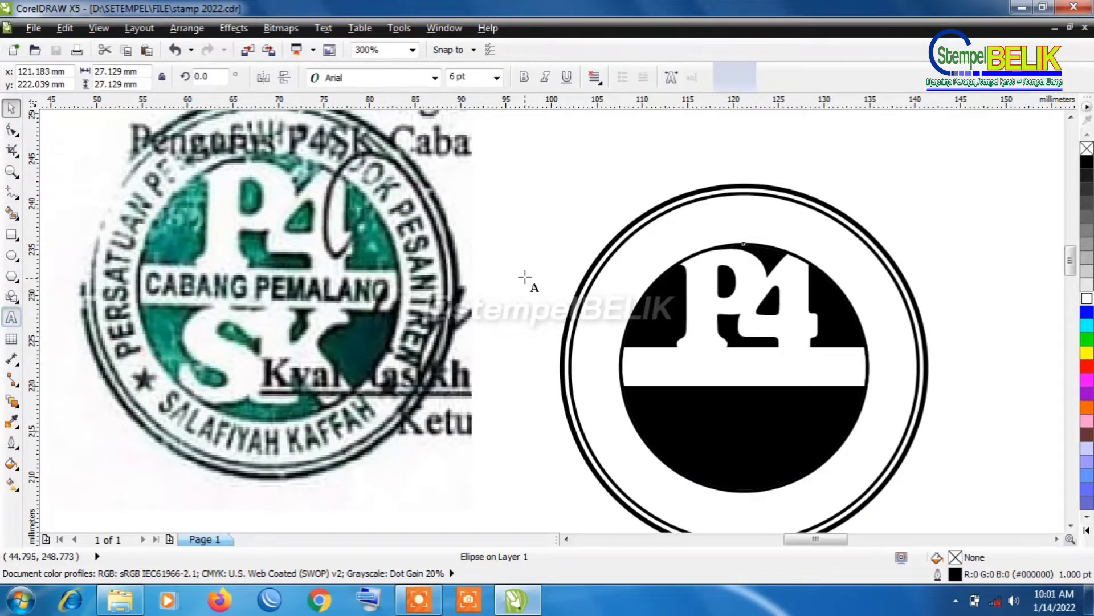
{"action": "left_click", "coordinate": [529, 277]}
{"action": "type", "text": "SK"}
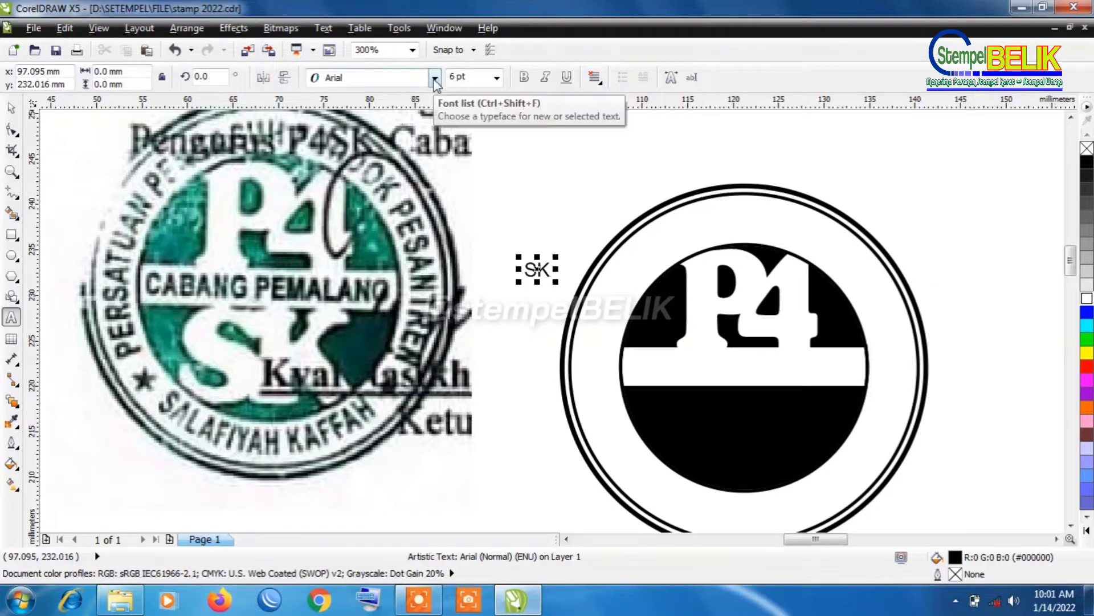
{"action": "key", "text": "ctrl+space"}
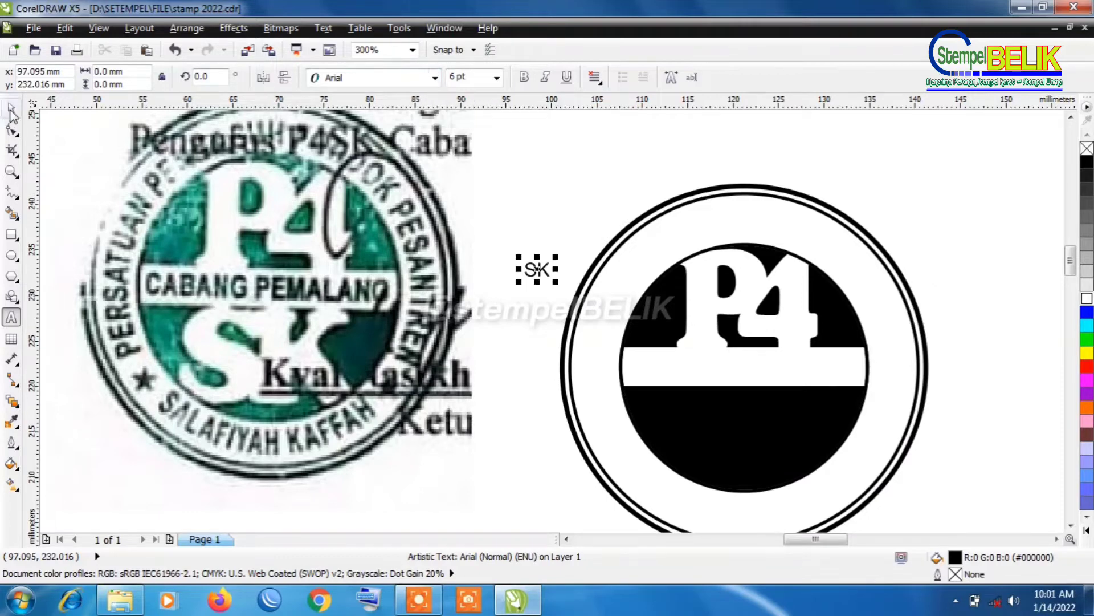
{"action": "left_click", "coordinate": [435, 80]}
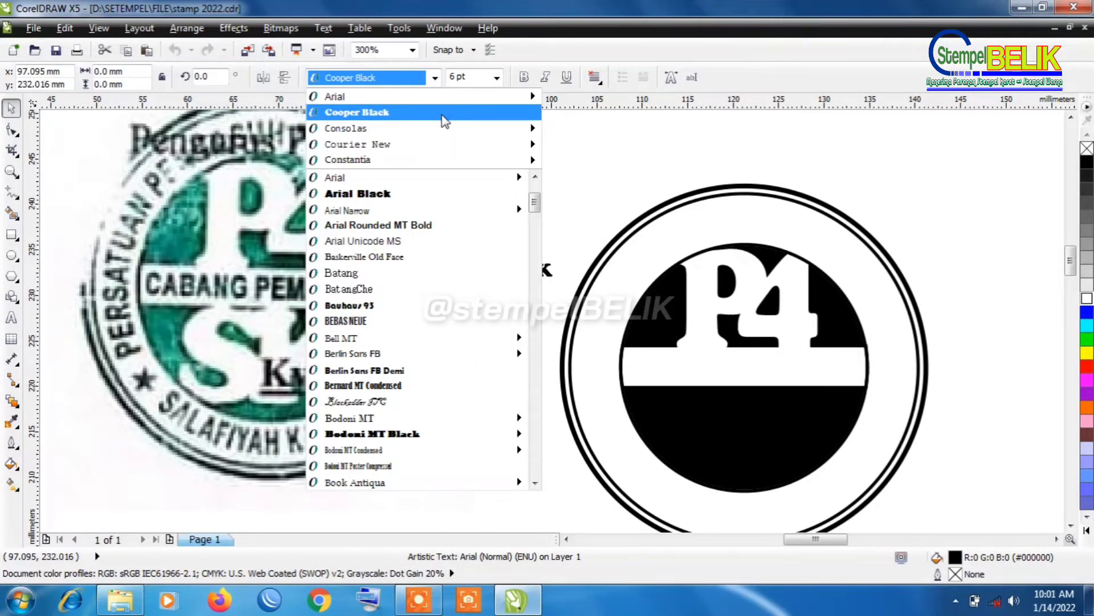
{"action": "left_click", "coordinate": [443, 114]}
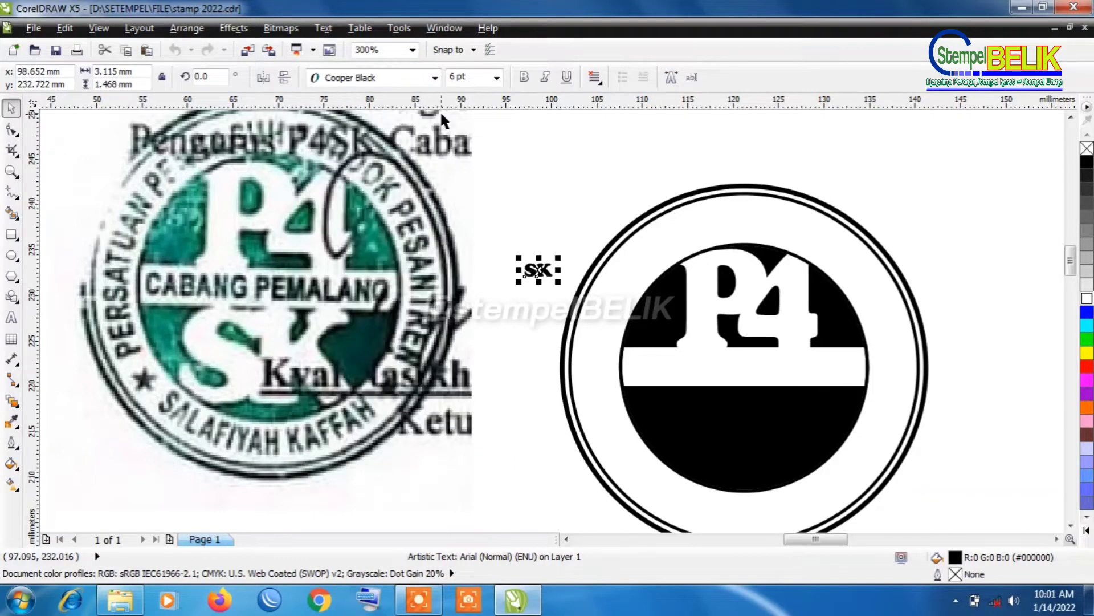
Set the SK text size to 48 pt and move it over the lower half of the black circle
{"action": "left_click", "coordinate": [497, 80]}
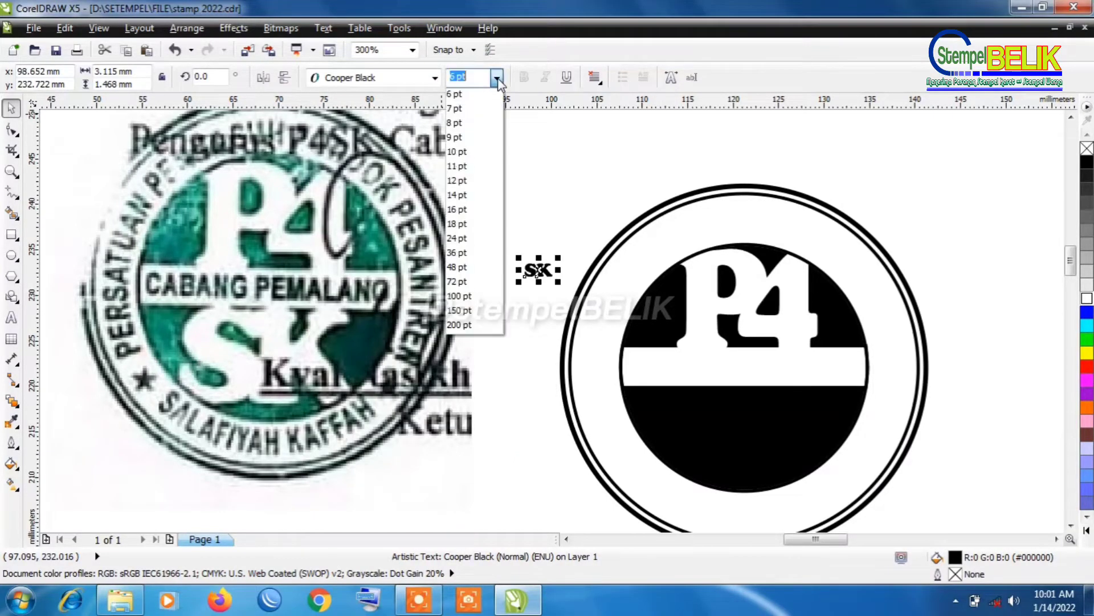
{"action": "left_click", "coordinate": [465, 268]}
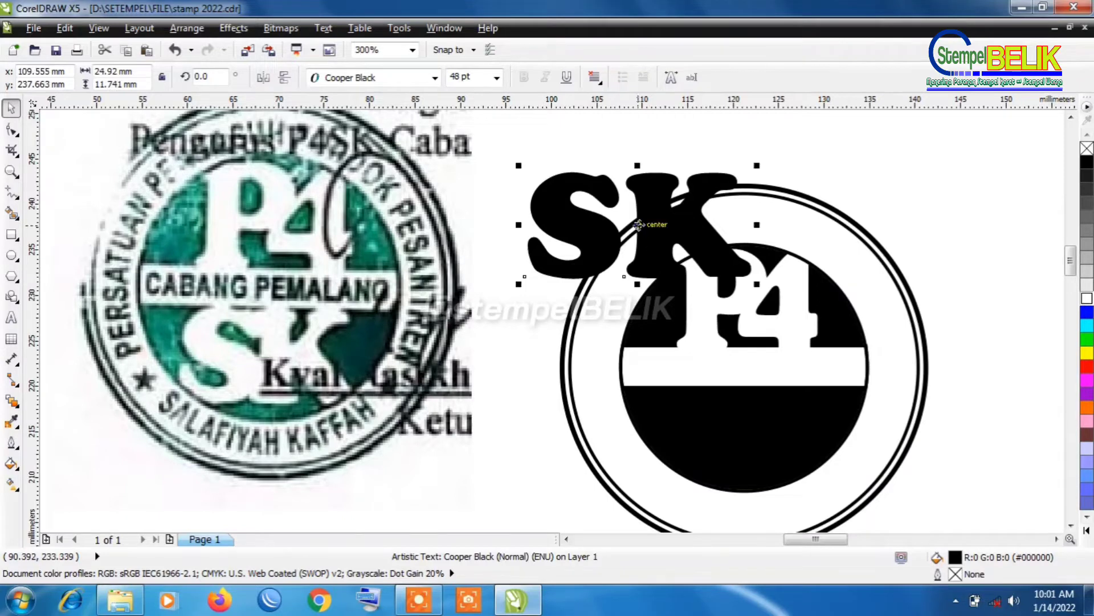
{"action": "left_click_drag", "start_coordinate": [638, 224], "coordinate": [736, 445]}
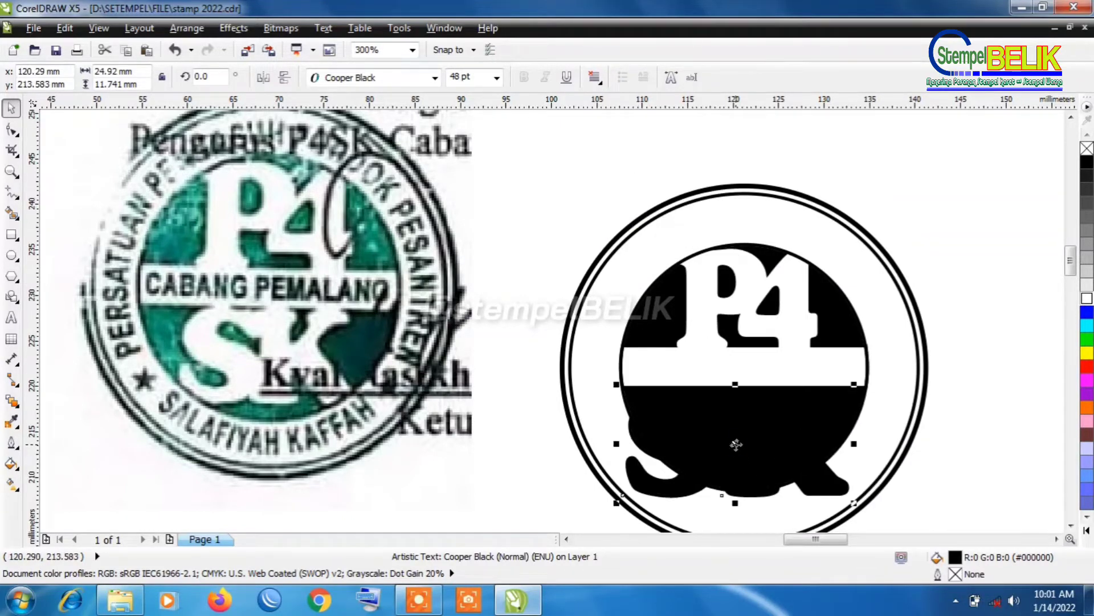
Fill the SK text white and fit it under the white band in the black circle at about 42 pt
{"action": "left_click", "coordinate": [1088, 299]}
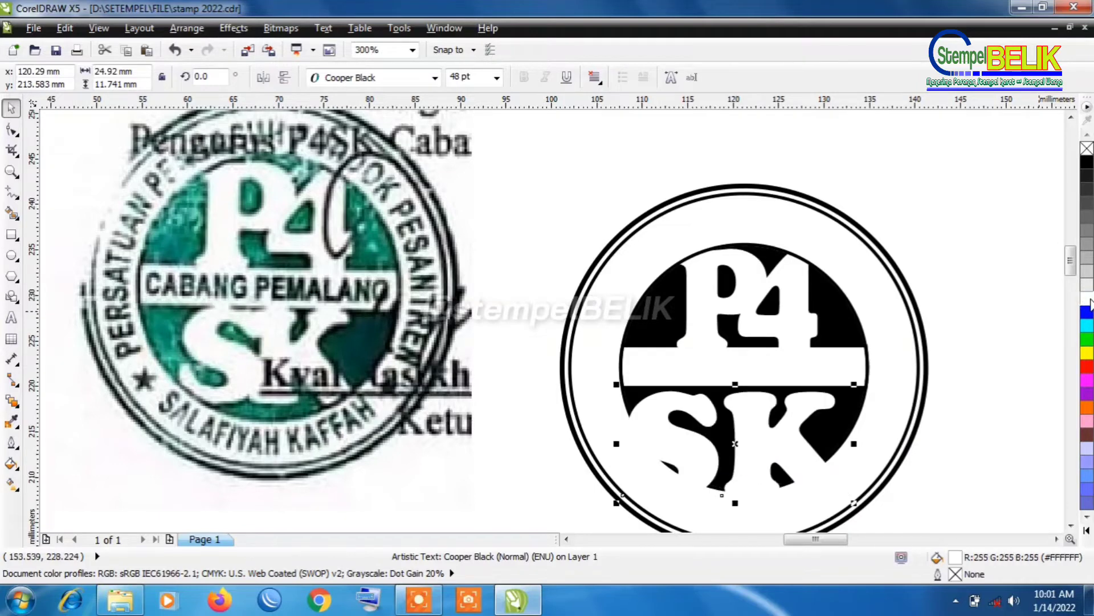
{"action": "left_click_drag", "start_coordinate": [853, 502], "coordinate": [474, 240]}
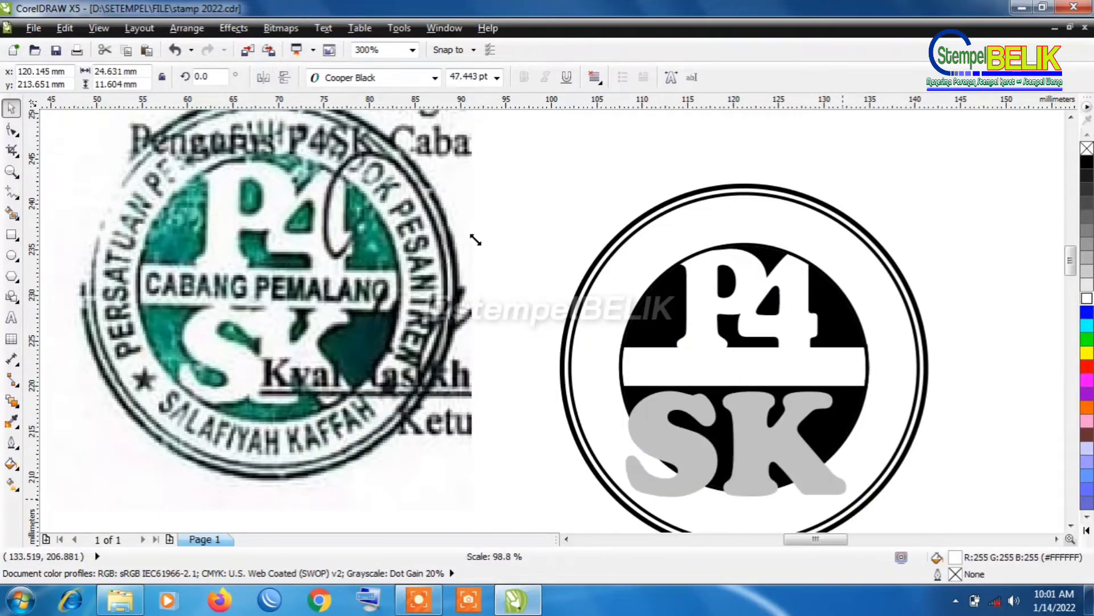
{"action": "left_click", "coordinate": [59, 47]}
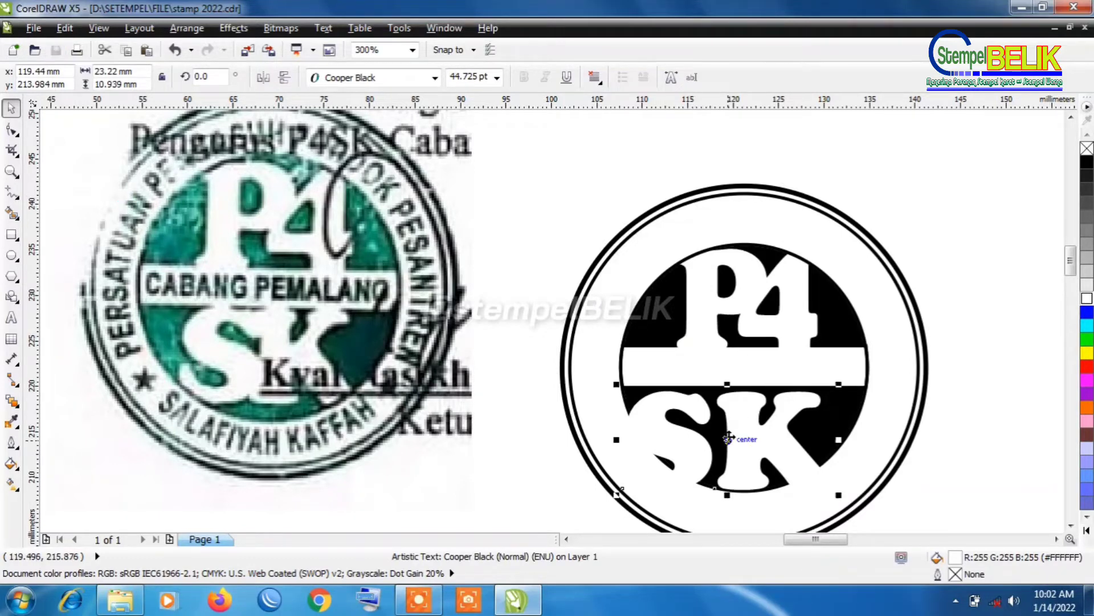
{"action": "left_click_drag", "start_coordinate": [727, 439], "coordinate": [771, 432]}
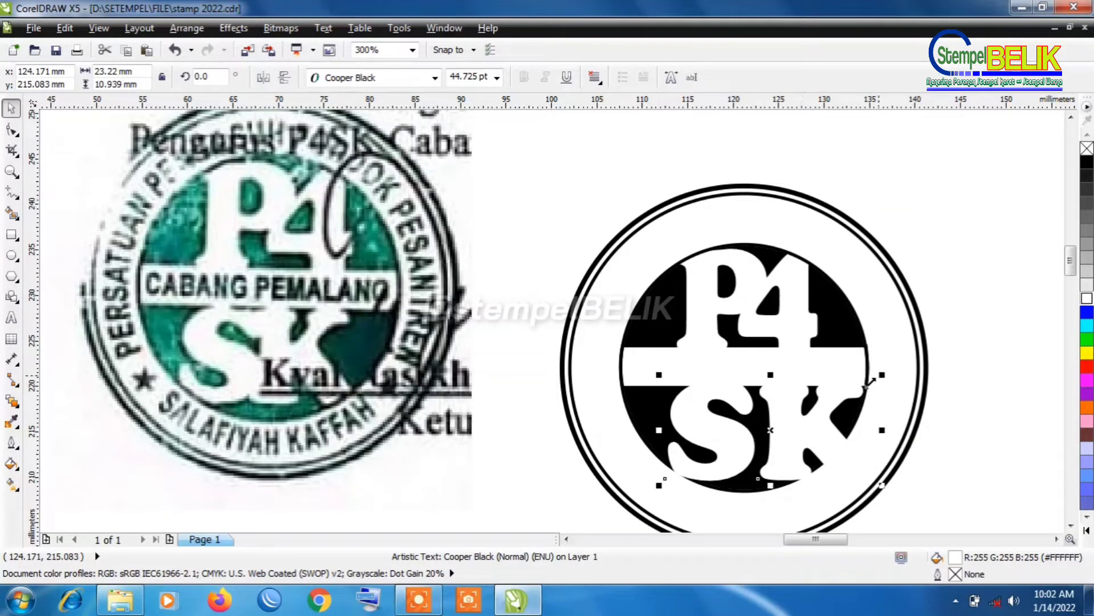
{"action": "left_click_drag", "start_coordinate": [879, 376], "coordinate": [866, 384]}
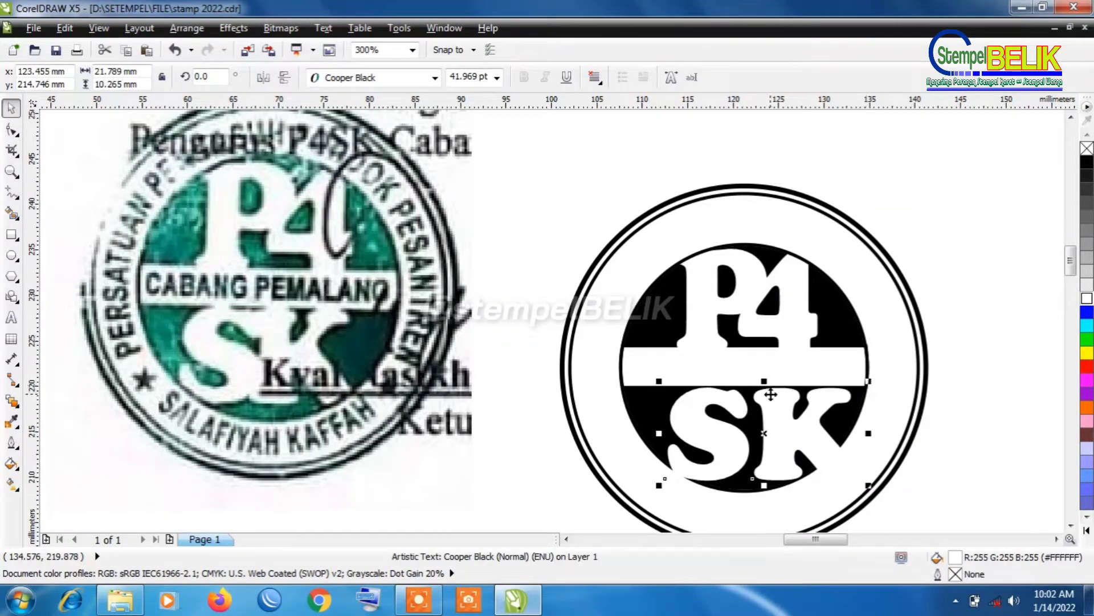
Tighten the letter spacing of the SK text until the S and K touch
{"action": "left_click", "coordinate": [12, 130]}
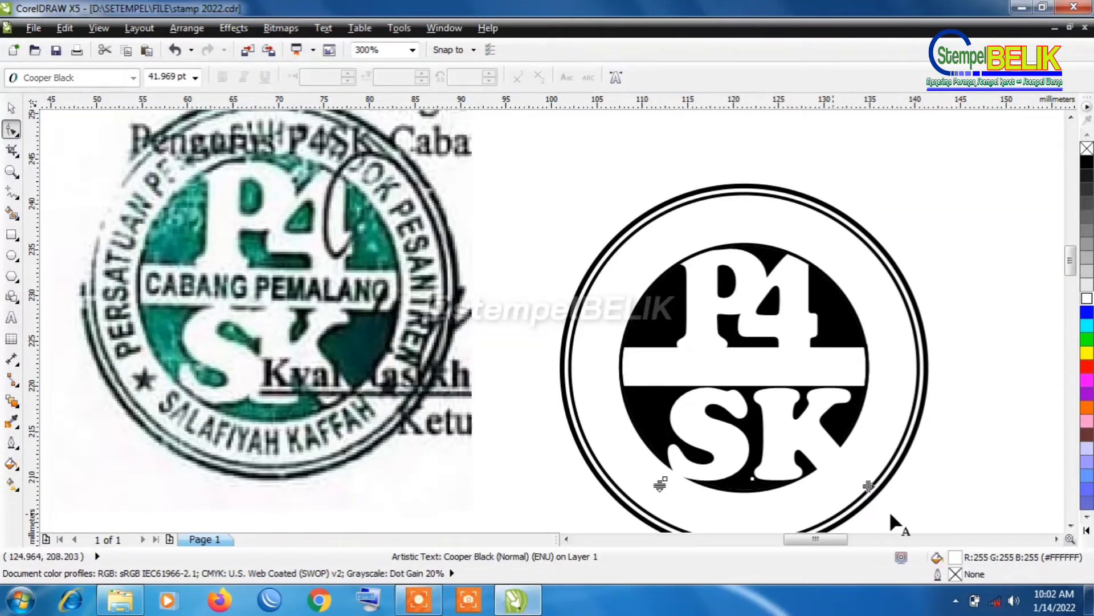
{"action": "left_click_drag", "start_coordinate": [868, 485], "coordinate": [845, 491]}
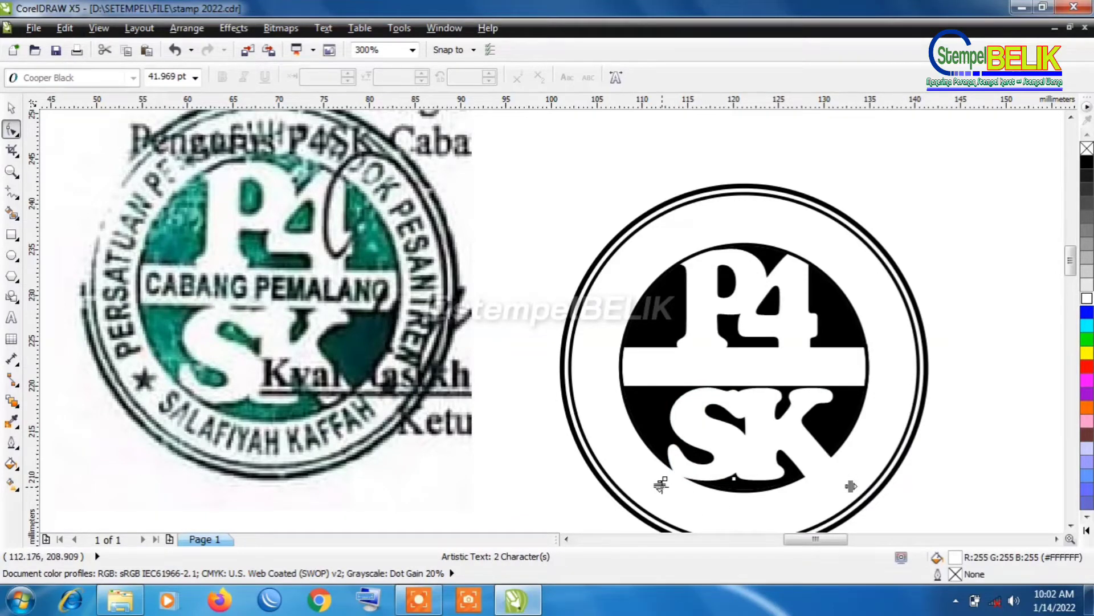
{"action": "key", "text": "space"}
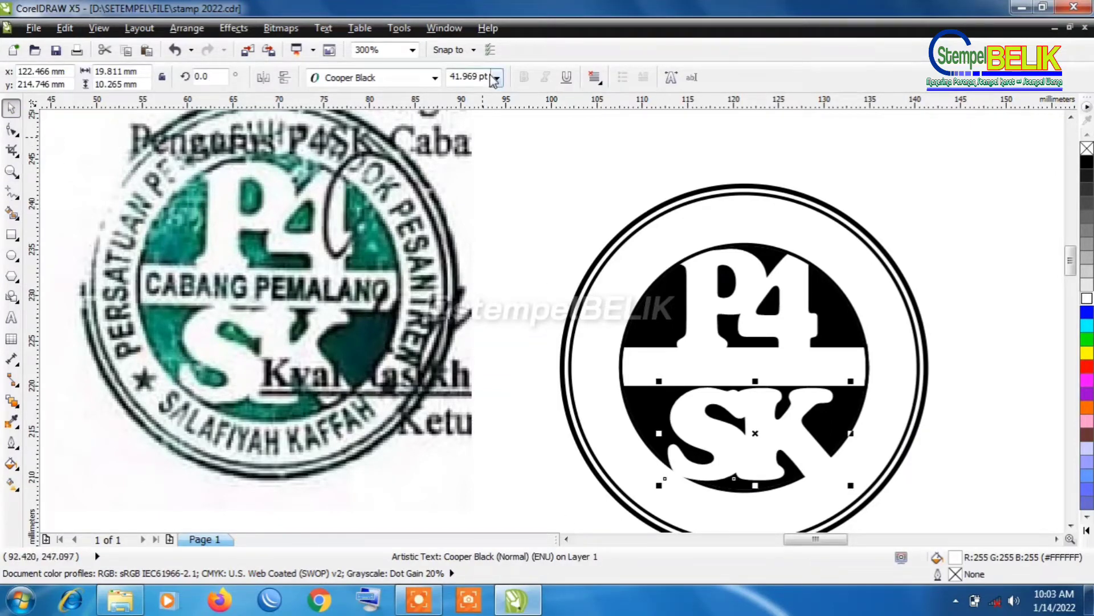
Set the SK text size to 43 pt and enlarge it outward to about 44 pt
{"action": "left_click_drag", "start_coordinate": [489, 77], "coordinate": [437, 74]}
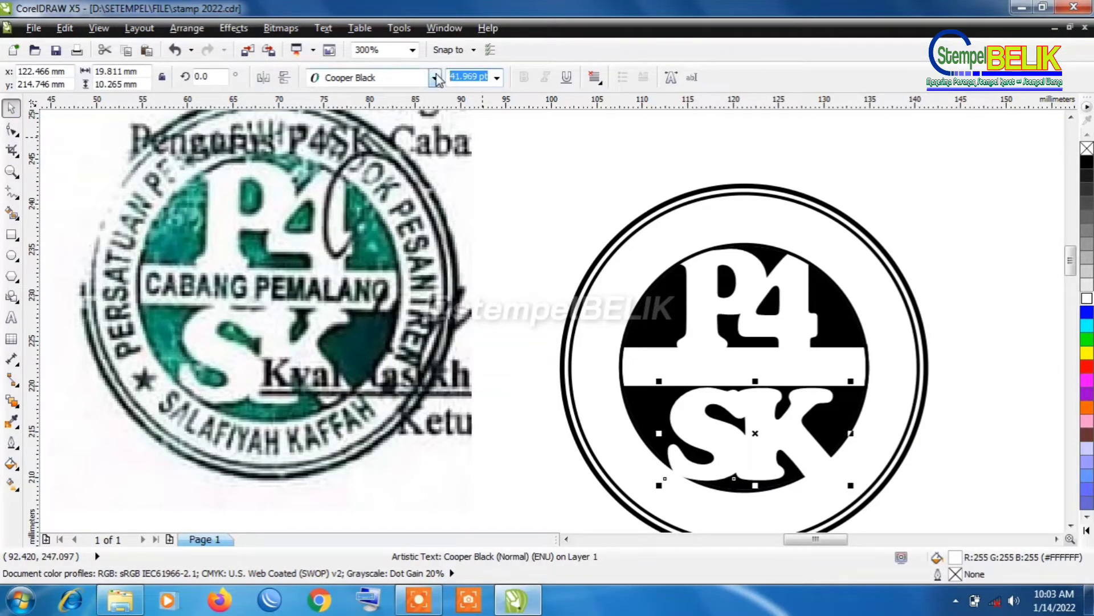
{"action": "type", "text": "43"}
{"action": "key", "text": "Return"}
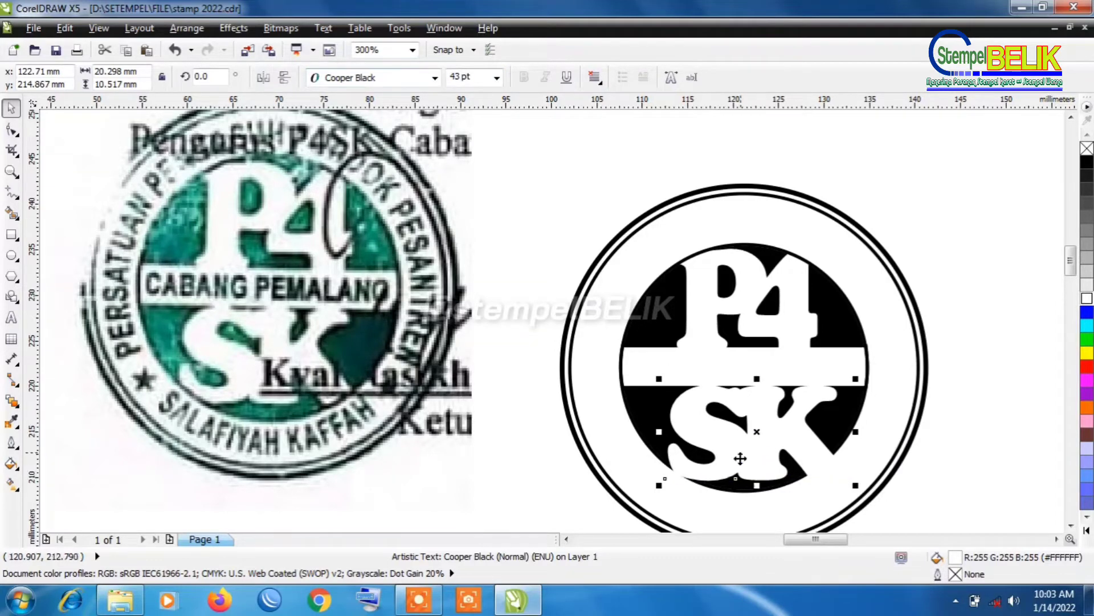
{"action": "mouse_move", "coordinate": [658, 486]}
{"action": "left_mouse_down"}
{"action": "mouse_move", "coordinate": [665, 477]}
{"action": "mouse_move", "coordinate": [649, 499]}
{"action": "left_mouse_up"}
{"action": "scroll", "coordinate": [670, 482], "scroll_direction": "up", "scroll_amount": 2}
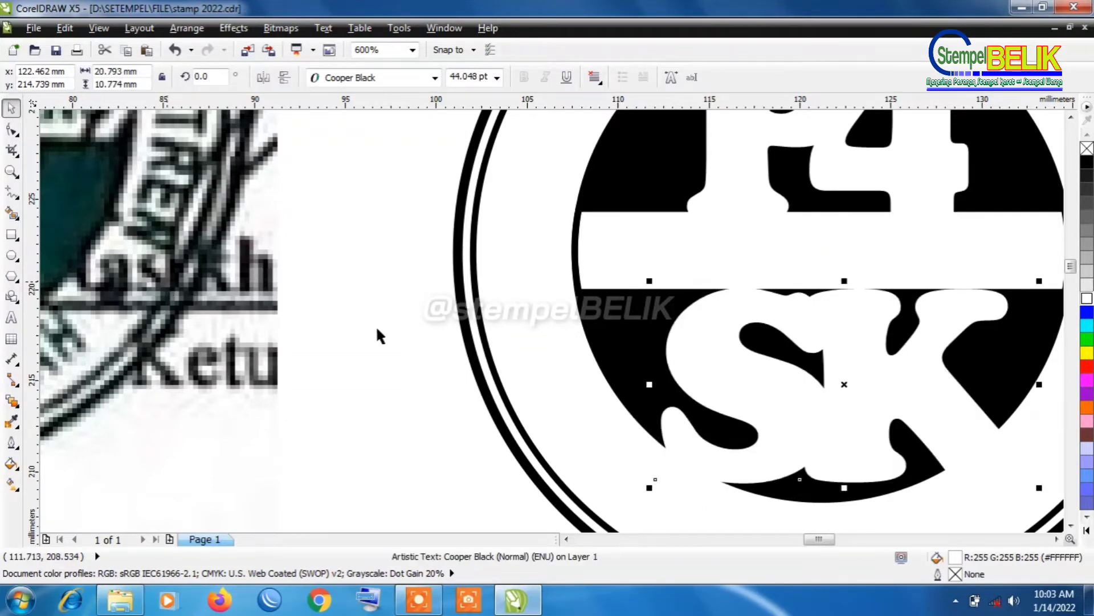
{"action": "left_click", "coordinate": [397, 332]}
{"action": "scroll", "coordinate": [397, 331], "scroll_direction": "down", "scroll_amount": 1}
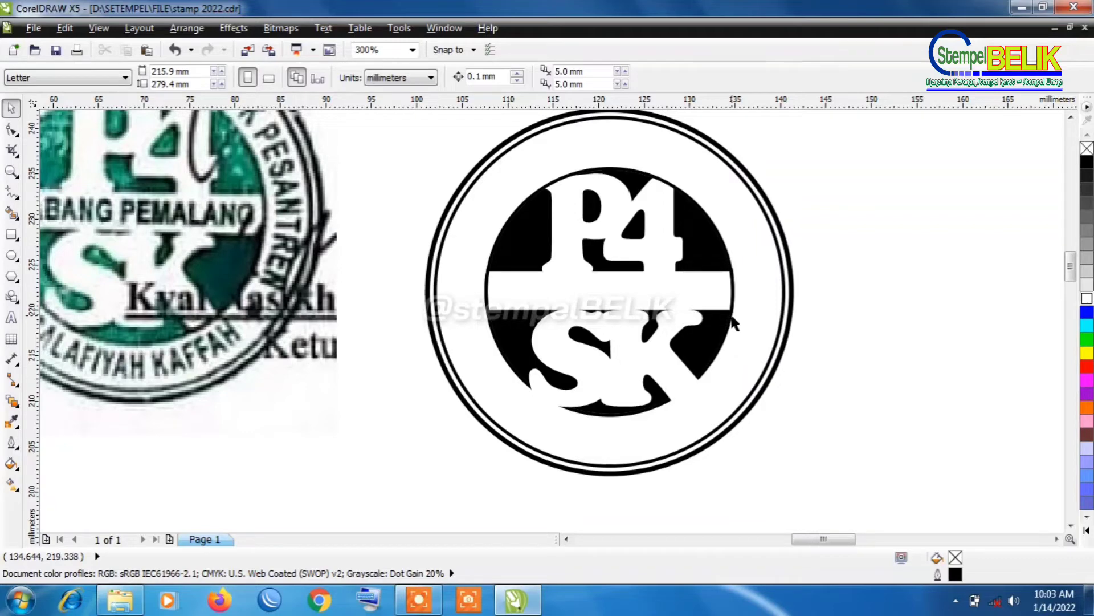
Bring the circle outline around the black centre in front of the SK lettering
{"action": "left_click", "coordinate": [727, 346]}
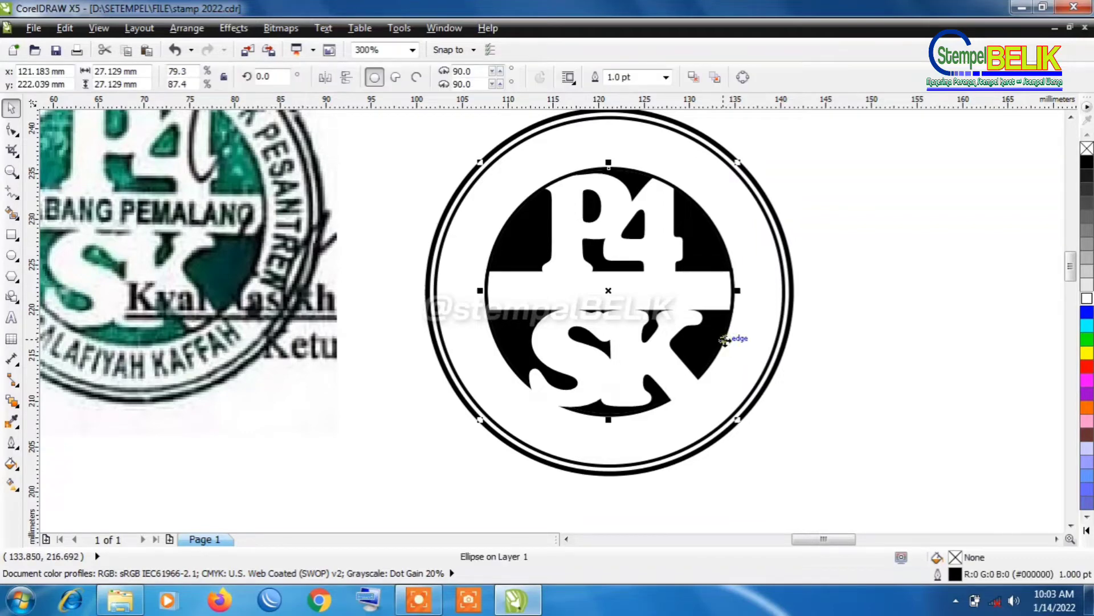
{"action": "right_click", "coordinate": [607, 291]}
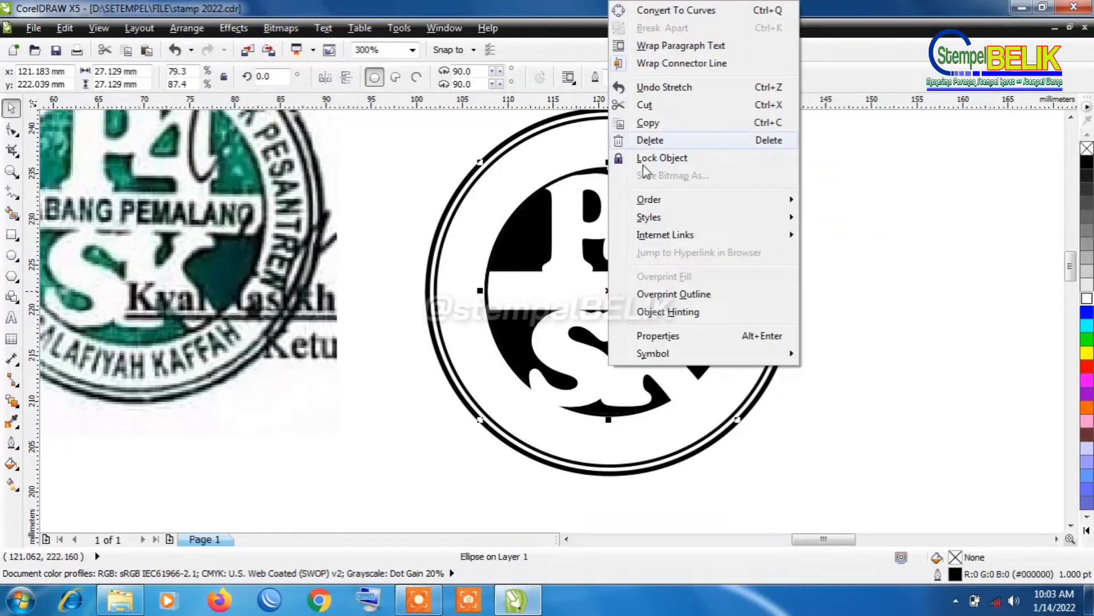
{"action": "mouse_move", "coordinate": [712, 199]}
{"action": "left_click", "coordinate": [846, 40]}
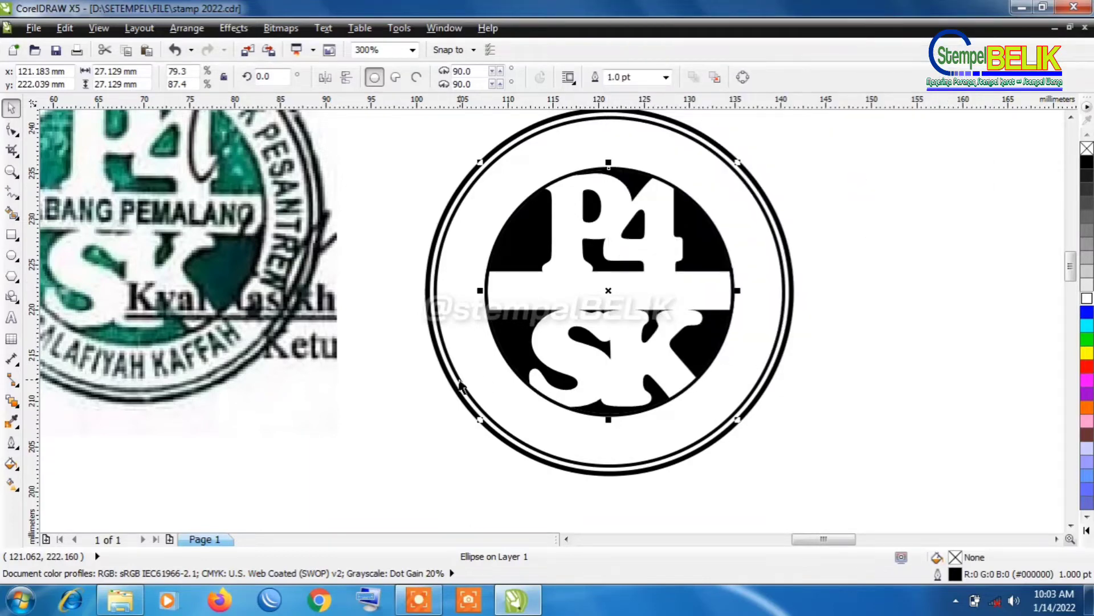
Move the scanned stamp image about 4.7 mm right and 8.7 mm down, level with the drawn stamp
{"action": "left_click", "coordinate": [567, 538]}
{"action": "left_click", "coordinate": [567, 539]}
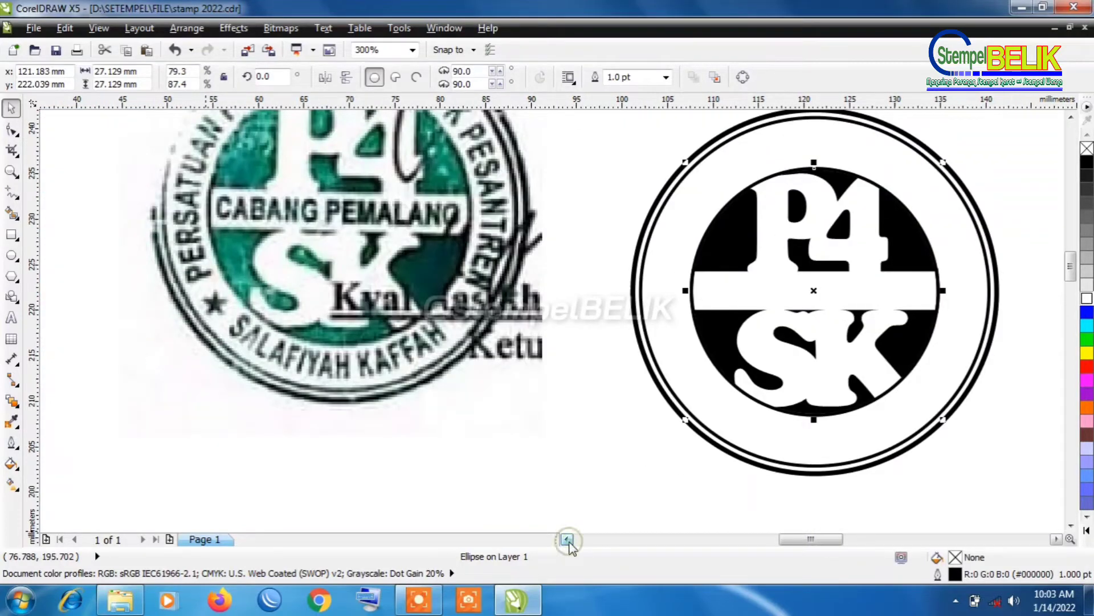
{"action": "left_click", "coordinate": [1071, 120]}
{"action": "left_click", "coordinate": [340, 253]}
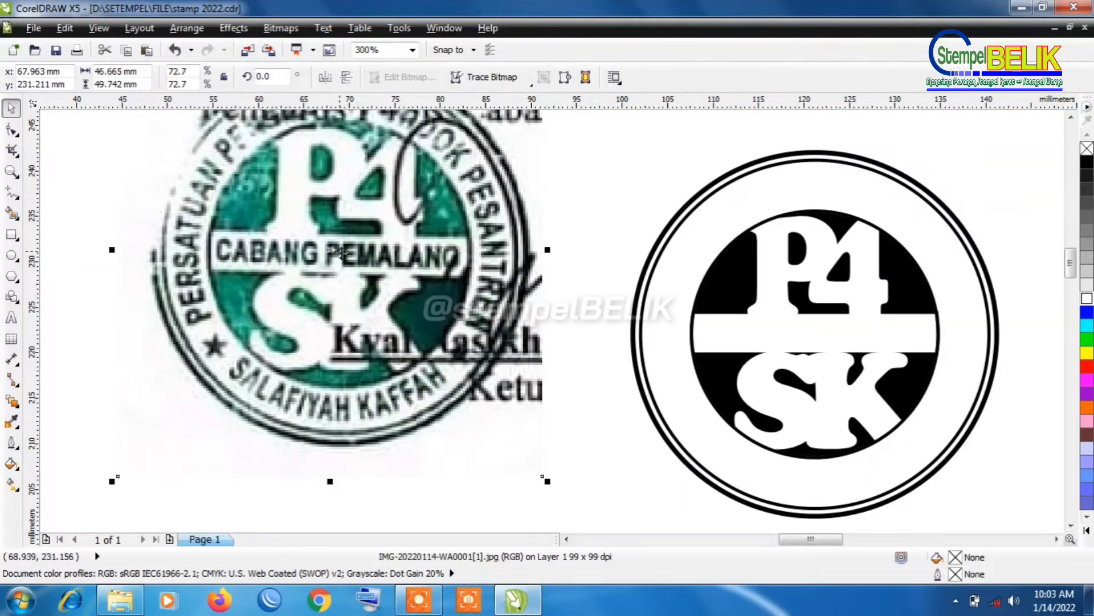
{"action": "left_click_drag", "start_coordinate": [340, 253], "coordinate": [381, 330]}
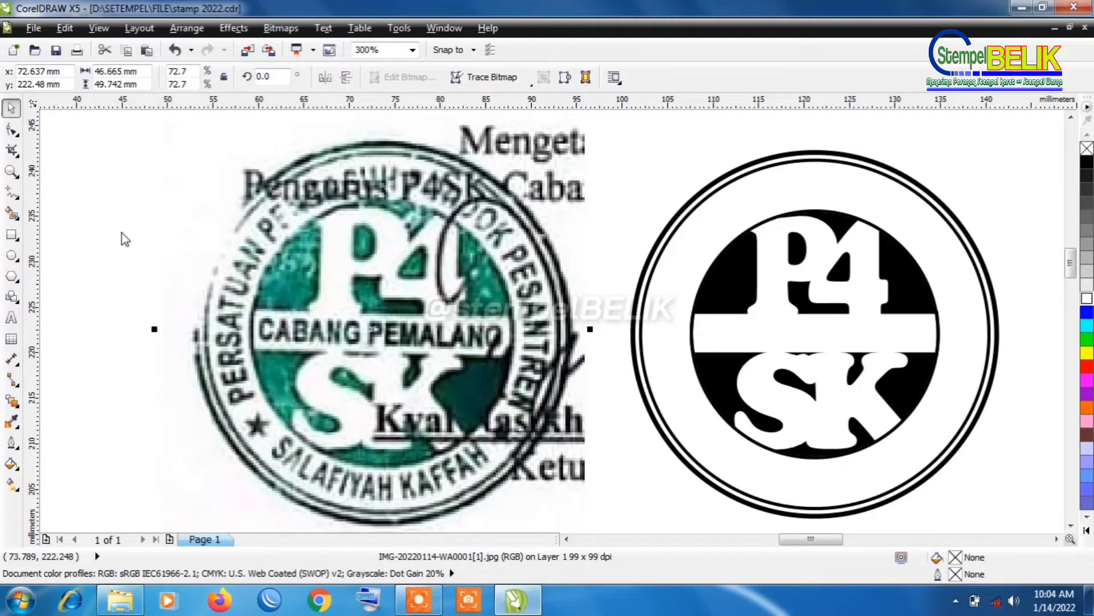
Add the artistic text "persatuan pengurus pondok pesantren" over the upper part of the scanned image
{"action": "key", "text": "F8"}
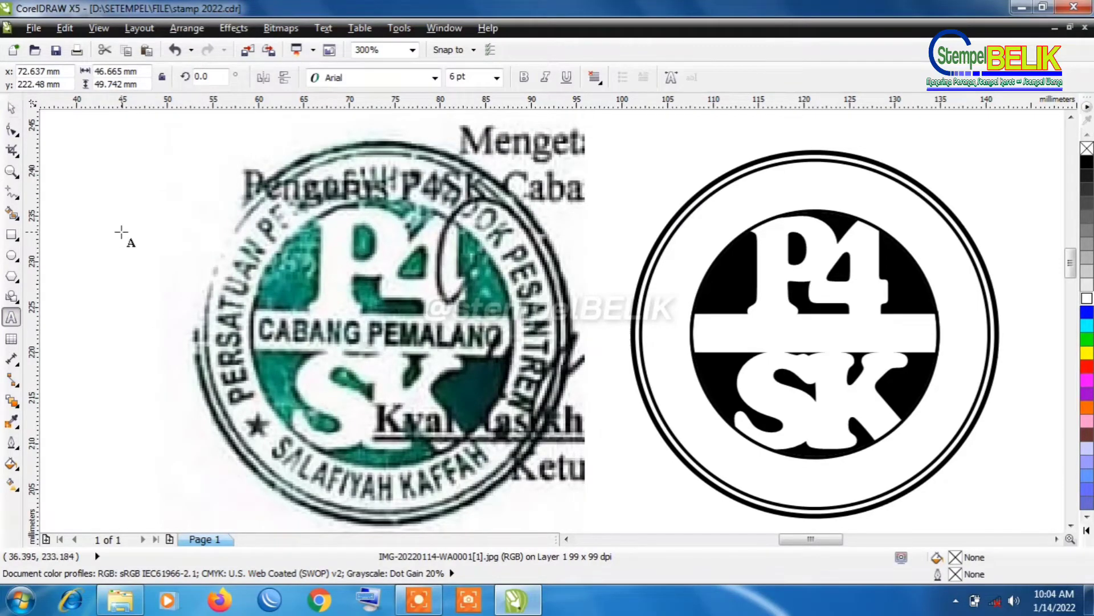
{"action": "left_click", "coordinate": [148, 167]}
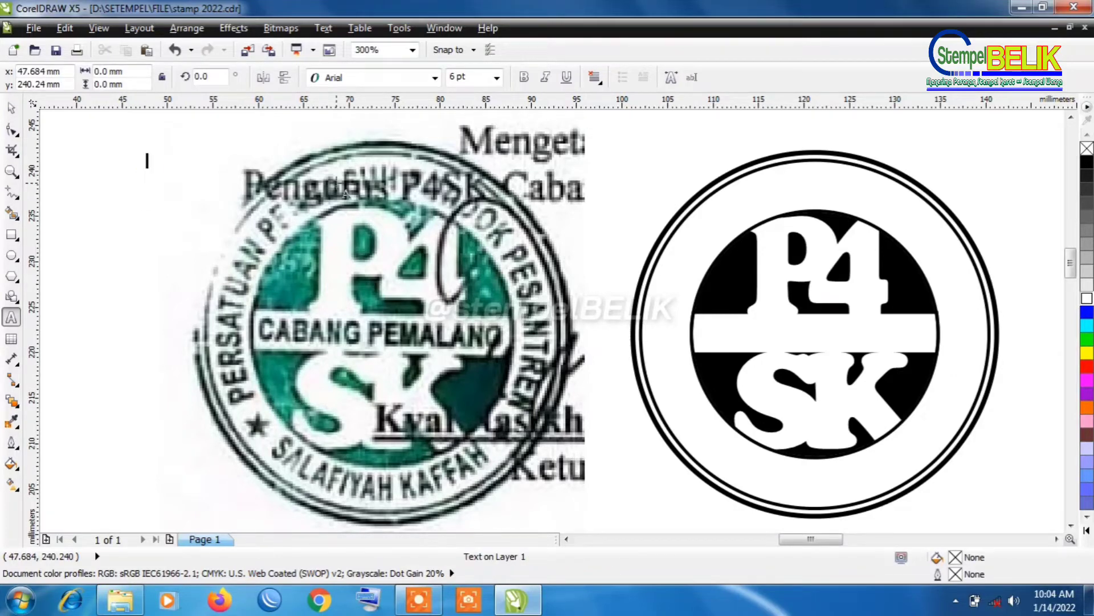
{"action": "type", "text": "pl"}
{"action": "type", "text": "ersatuan pengu"}
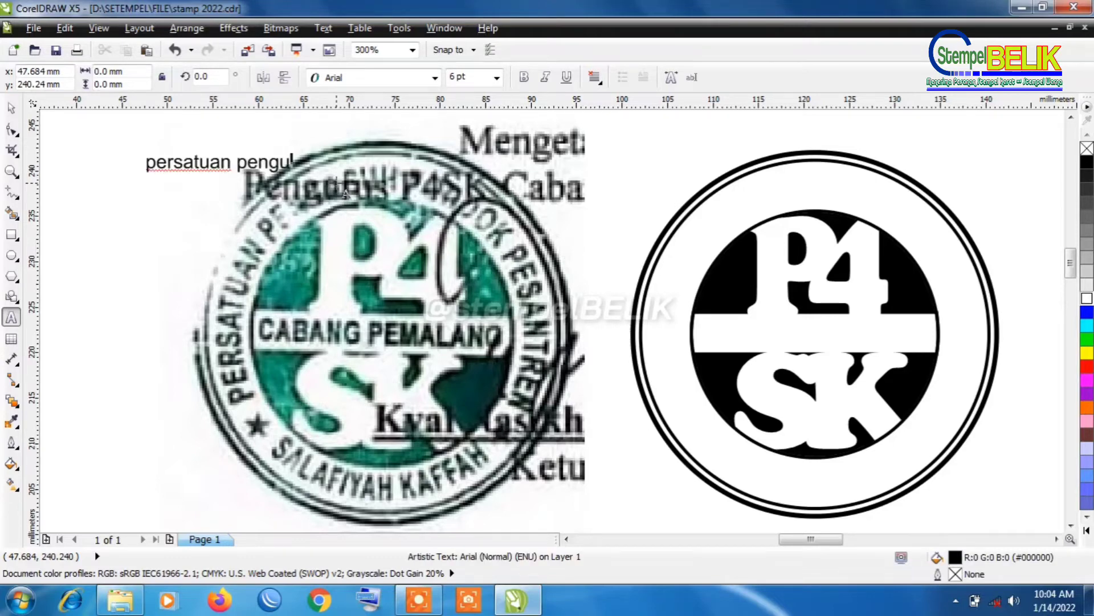
{"action": "type", "text": "rus pondokl"}
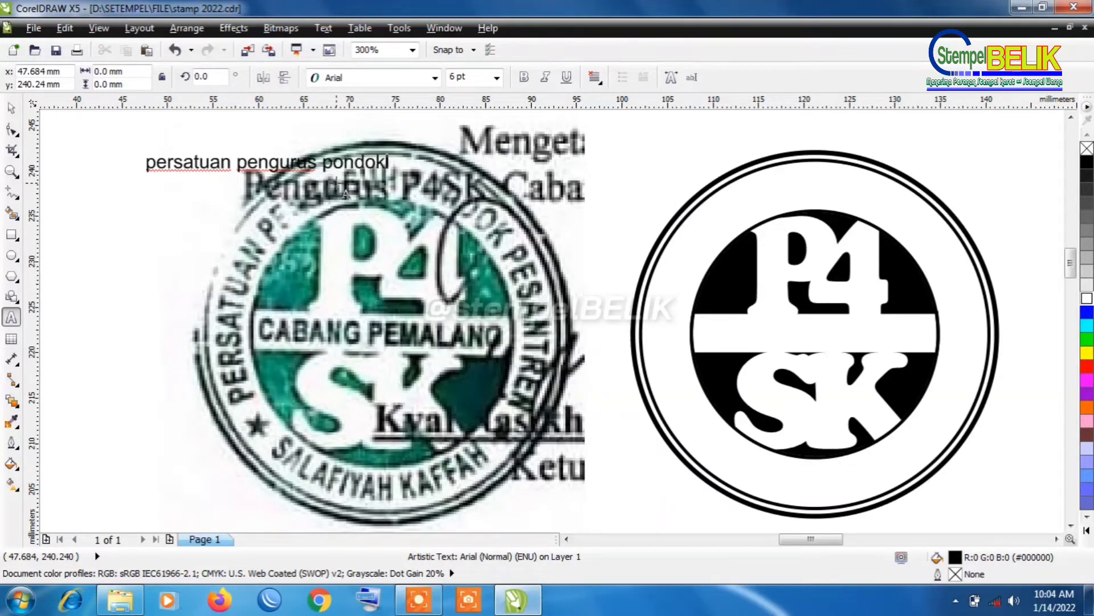
{"action": "key", "text": "BackSpace"}
{"action": "type", "text": " pesantren"}
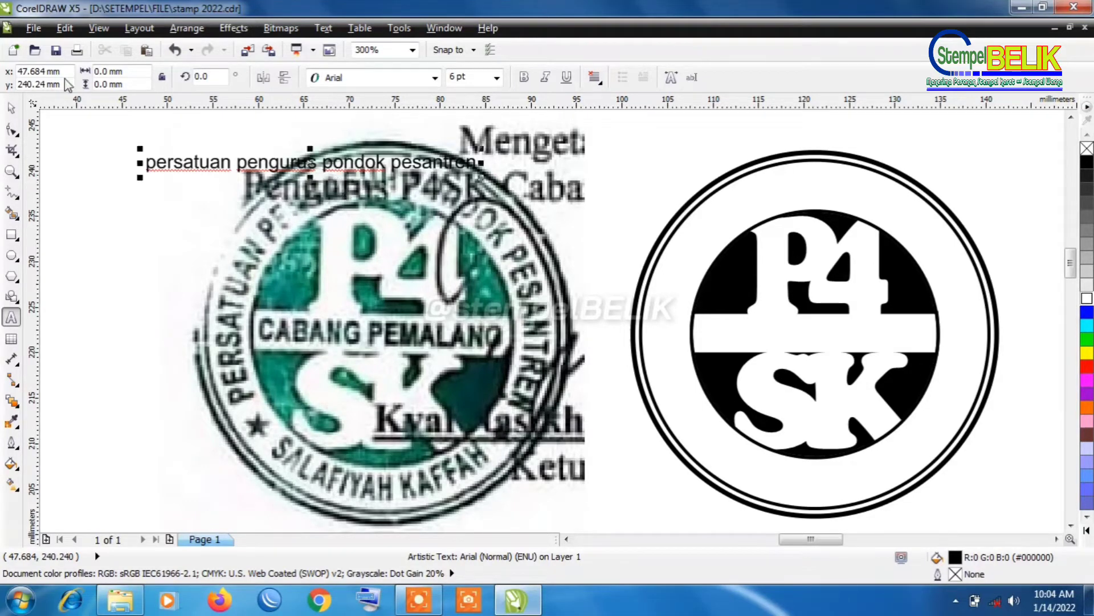
{"action": "left_click", "coordinate": [11, 110]}
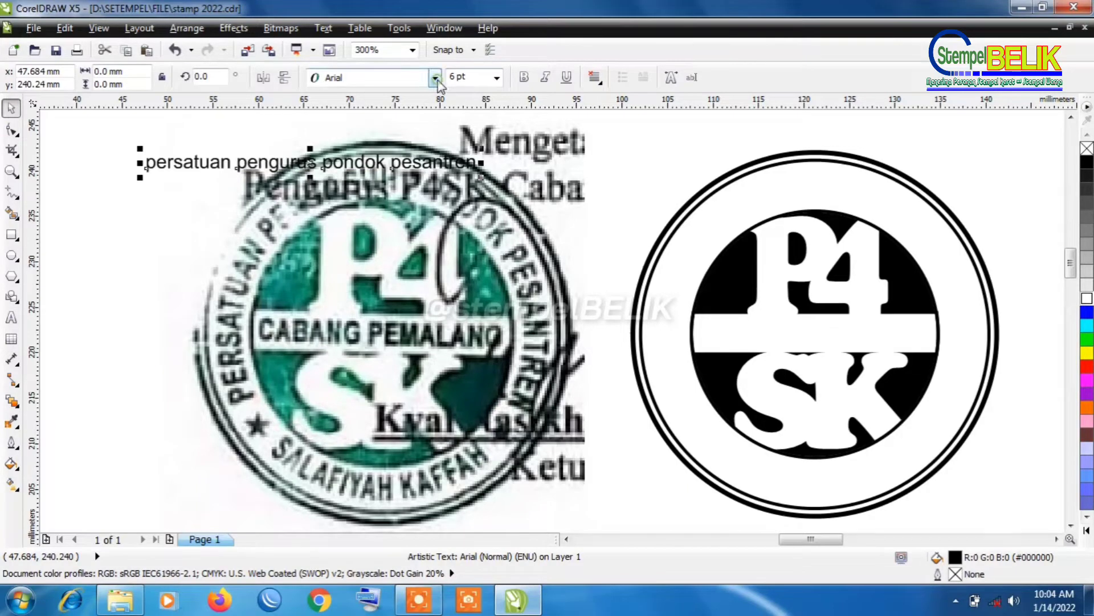
Set the persatuan pengurus pondok pesantren text to Bebas Neue at 9 pt
{"action": "left_click", "coordinate": [435, 78]}
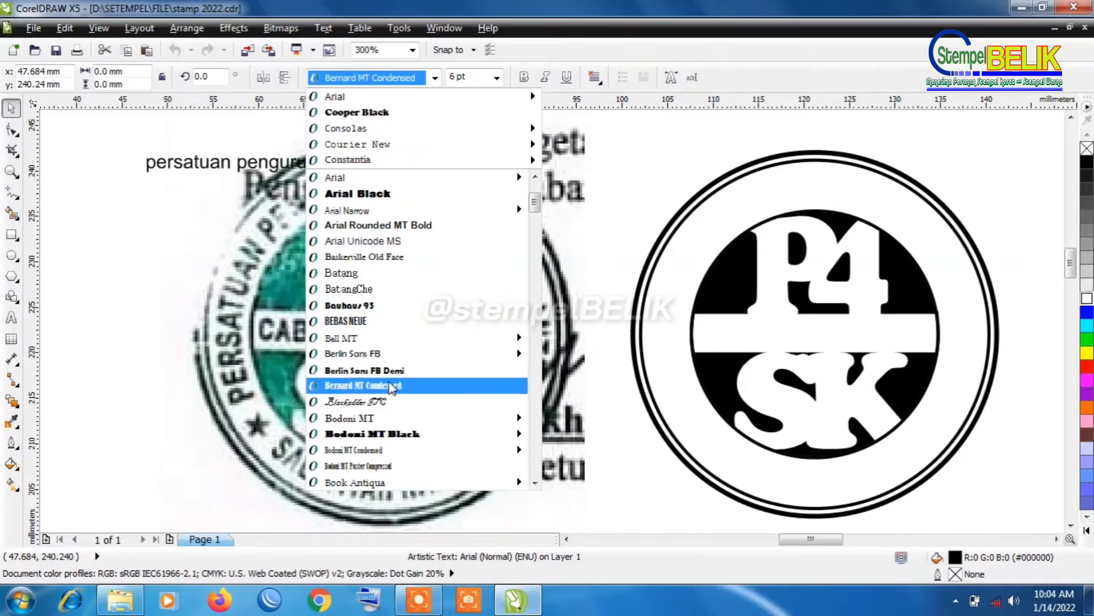
{"action": "left_click", "coordinate": [389, 321]}
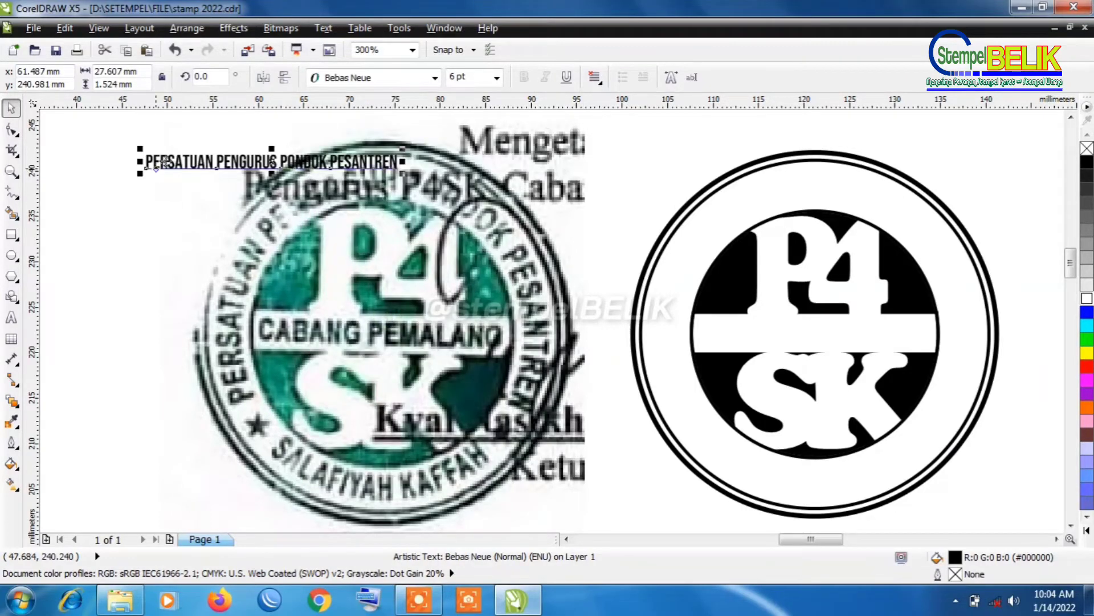
{"action": "left_click", "coordinate": [497, 80]}
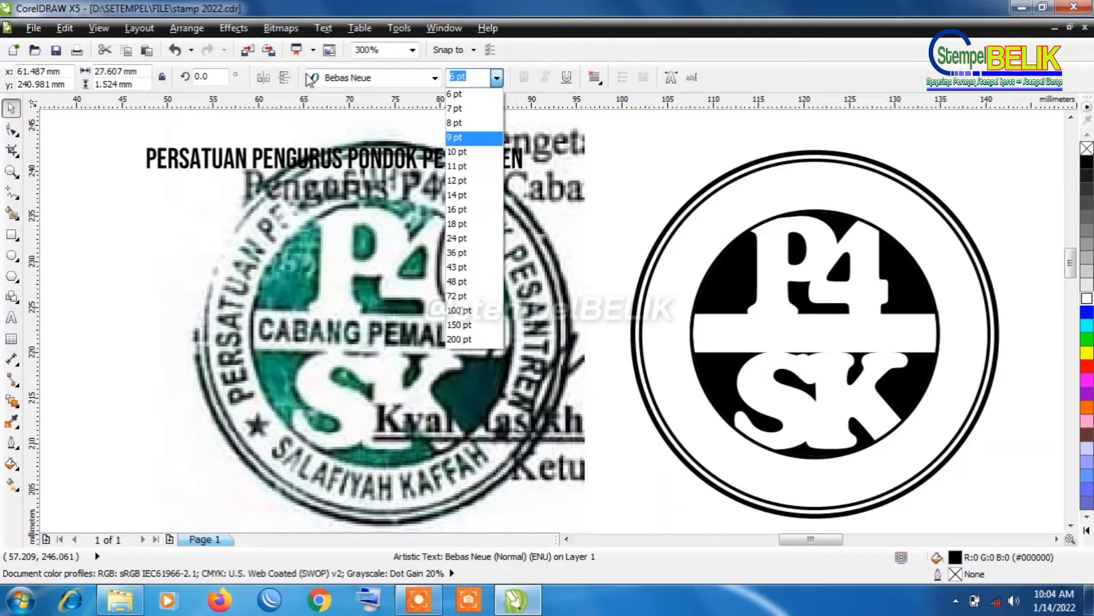
{"action": "key", "text": "Return"}
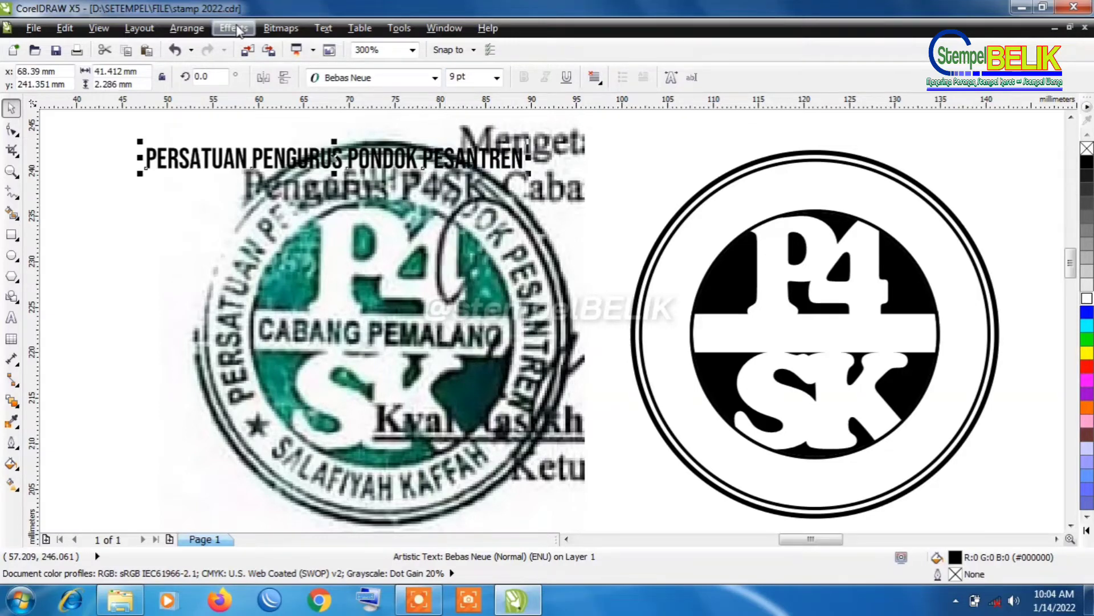
Fit the text to the inner border circle, offset 4 mm inward and centred over the top, and spread it wider along the arc
{"action": "left_click", "coordinate": [323, 29]}
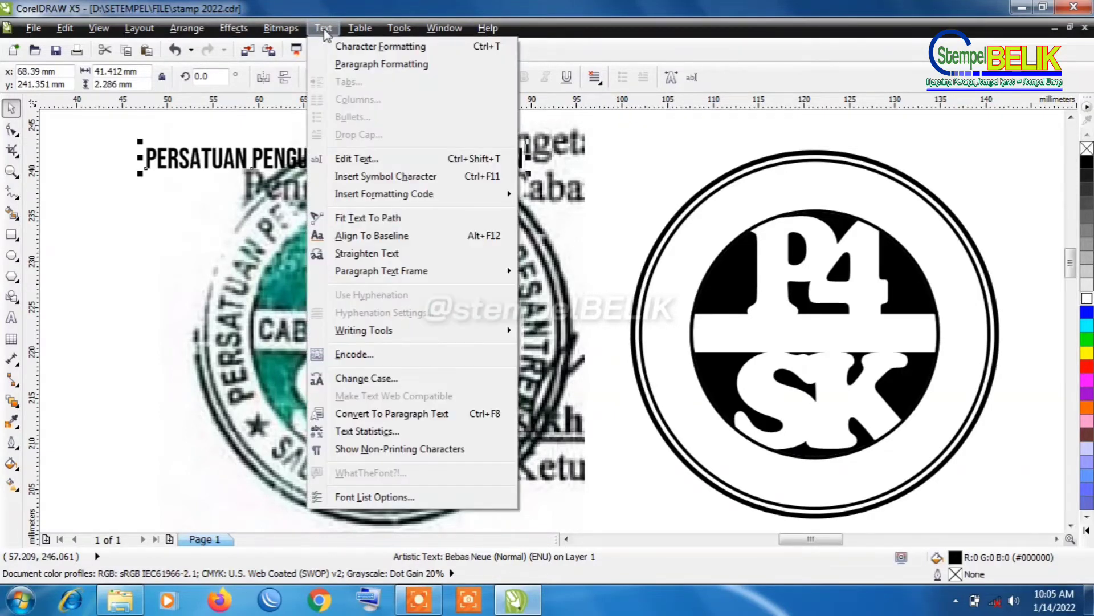
{"action": "left_click", "coordinate": [369, 217]}
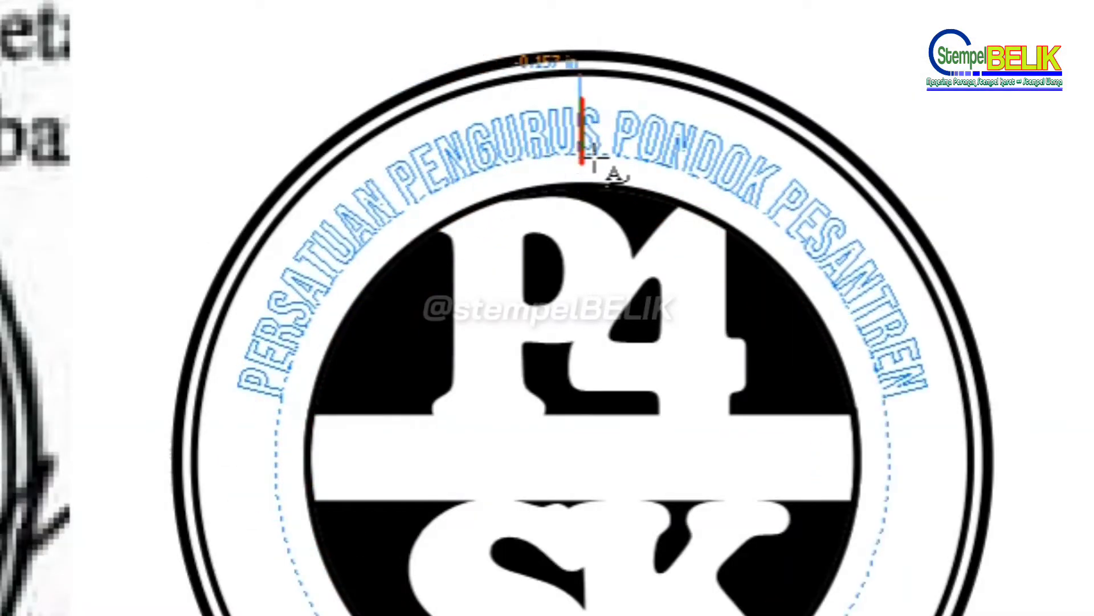
{"action": "key", "text": "Escape"}
{"action": "left_click", "coordinate": [595, 160]}
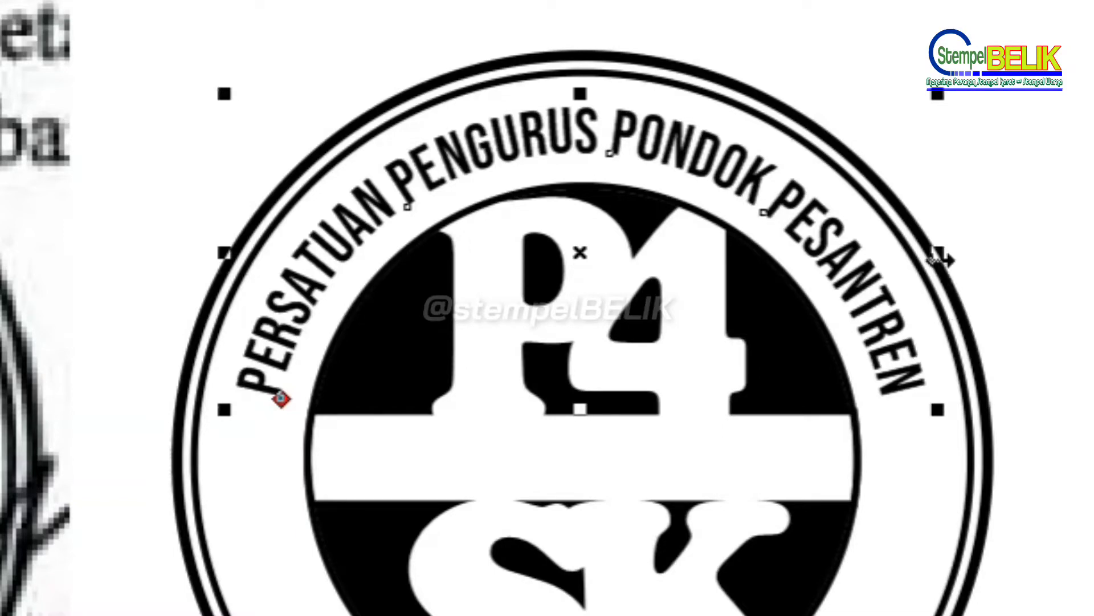
{"action": "left_click_drag", "start_coordinate": [939, 260], "coordinate": [893, 303]}
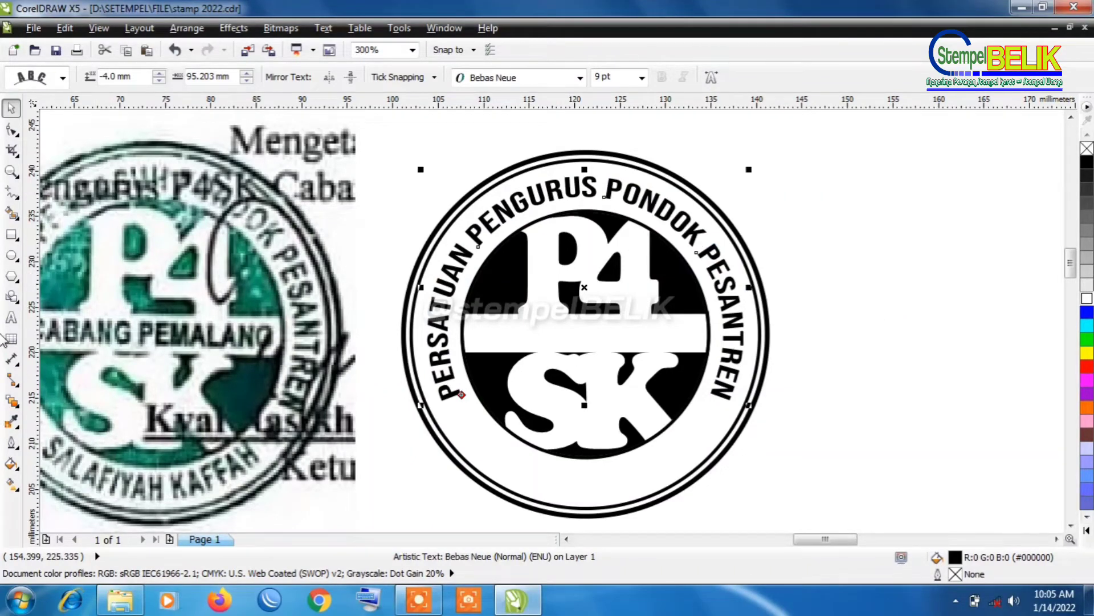
Add the artistic text "SALAFIYAH KAFFAH" in the empty area beside the drawn stamp
{"action": "left_click", "coordinate": [13, 320]}
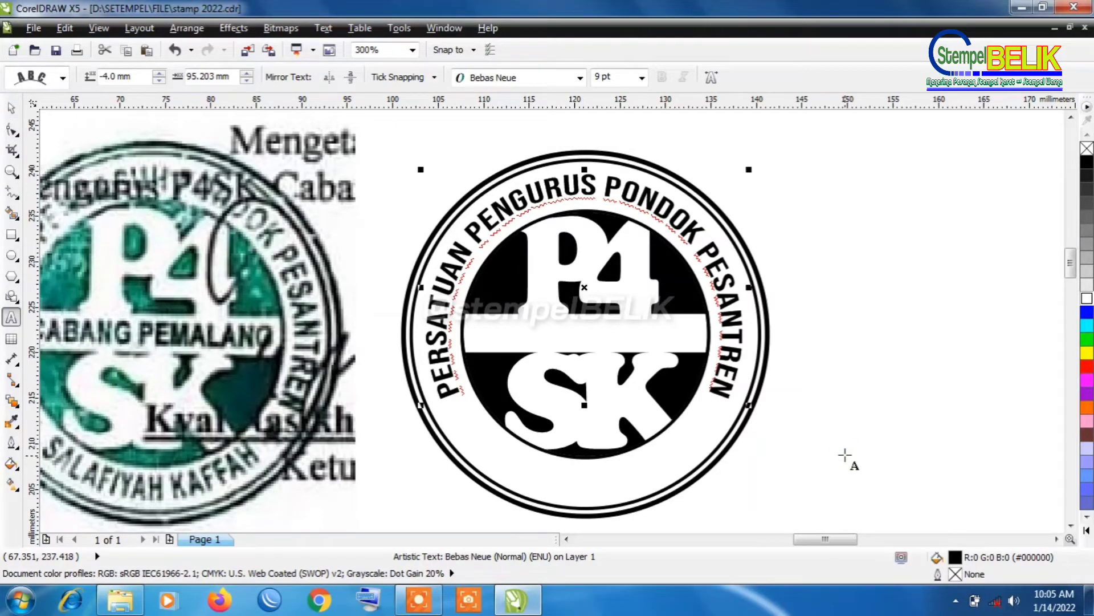
{"action": "left_click", "coordinate": [845, 455]}
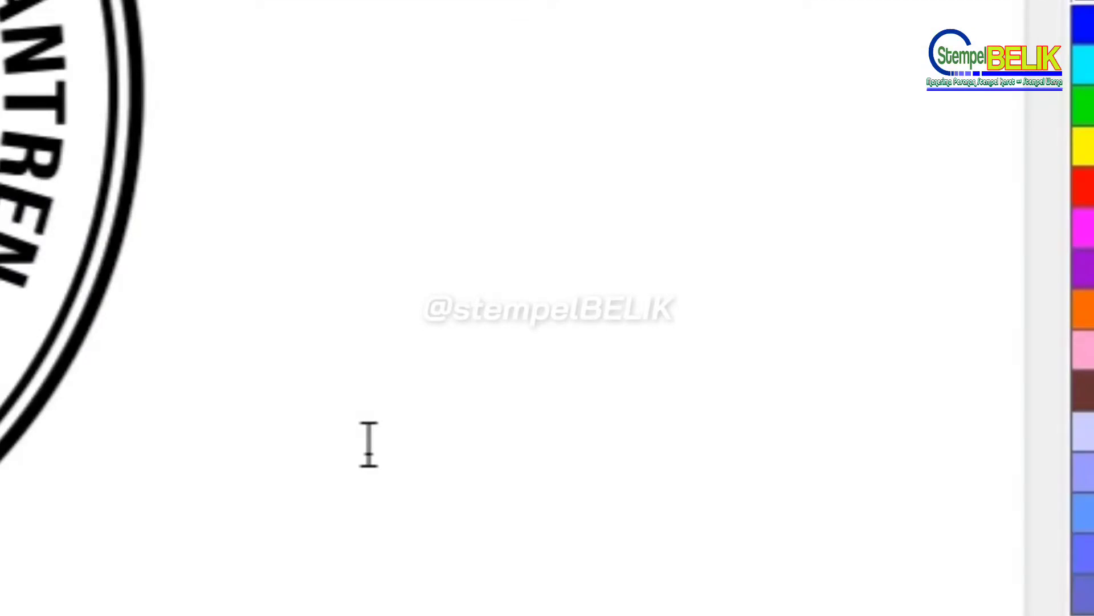
{"action": "type", "text": "SALA"}
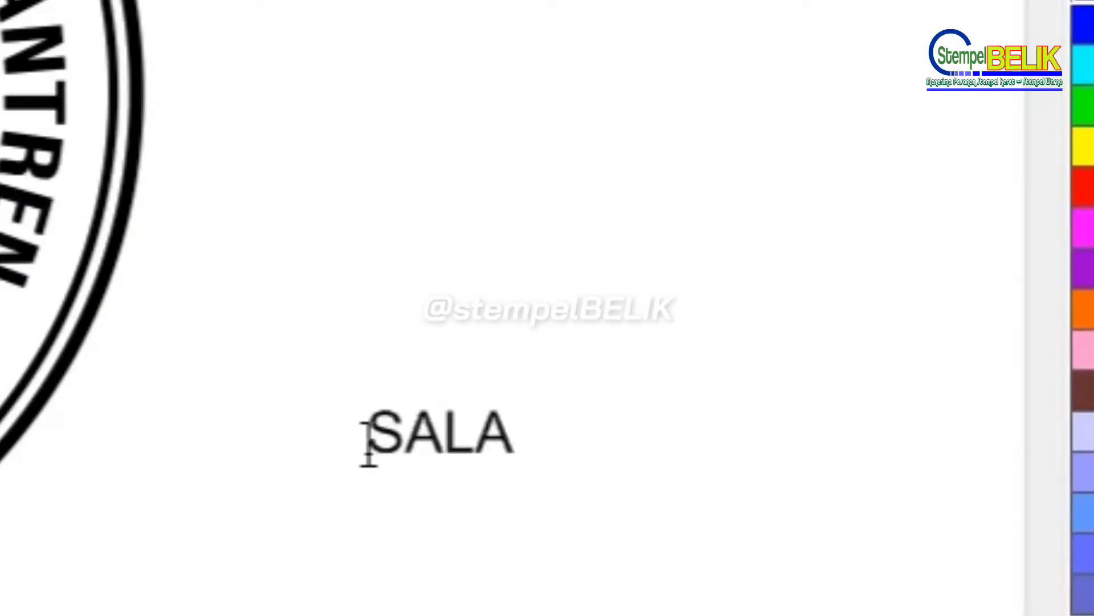
{"action": "type", "text": "FIYA"}
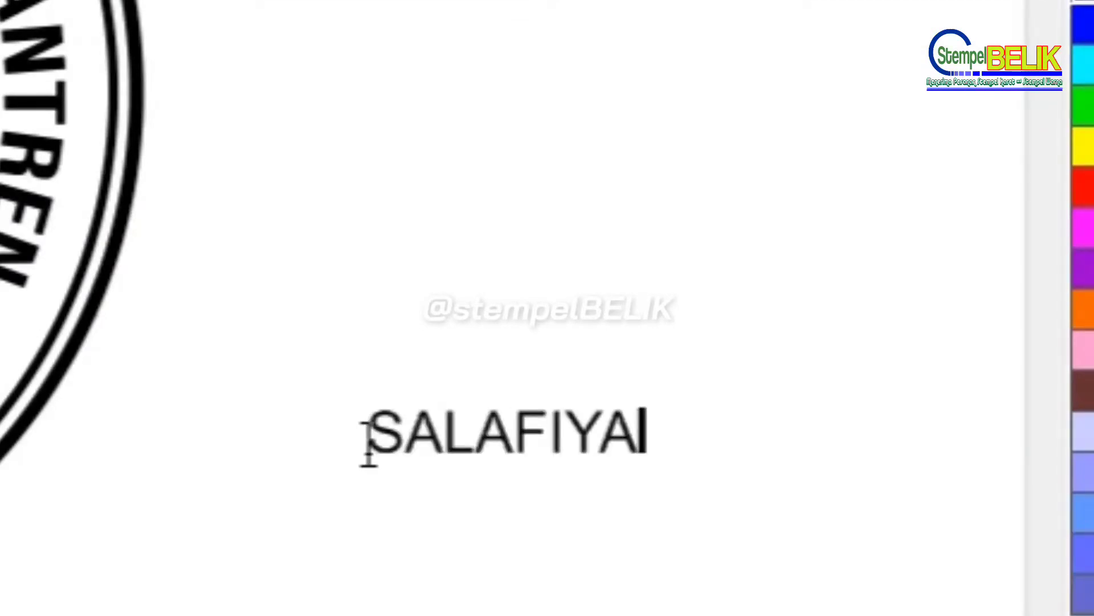
{"action": "type", "text": "H "}
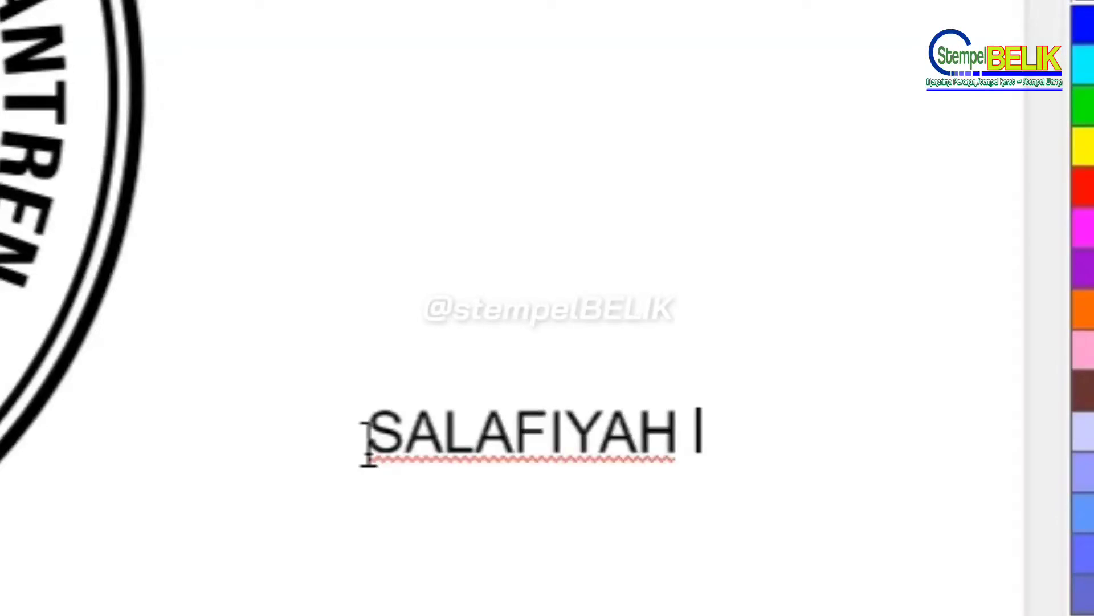
{"action": "type", "text": "KAFFAH"}
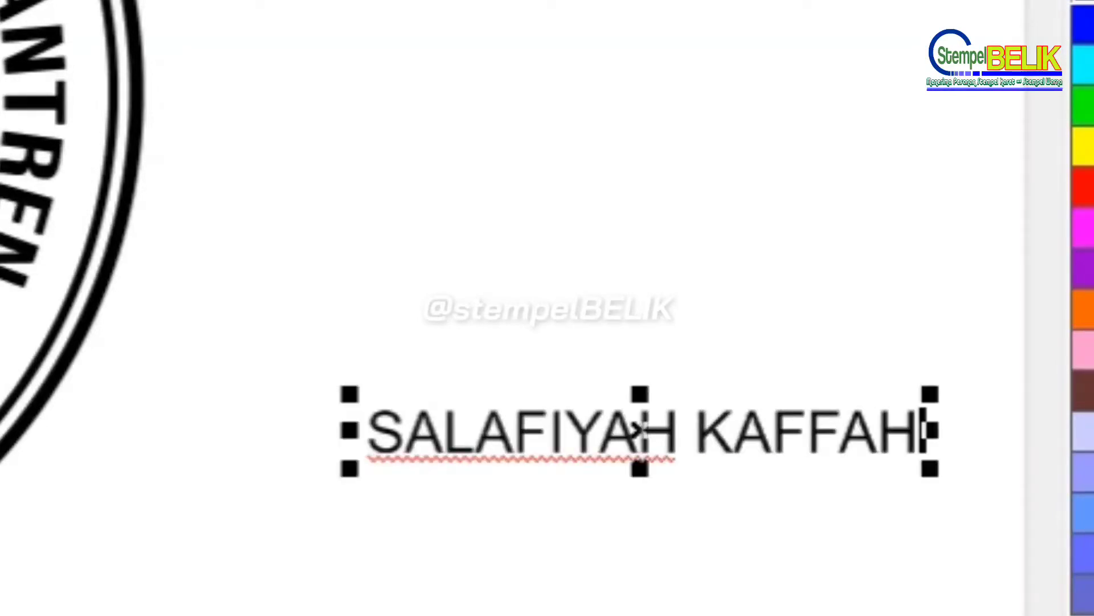
{"action": "key", "text": "ctrl+space"}
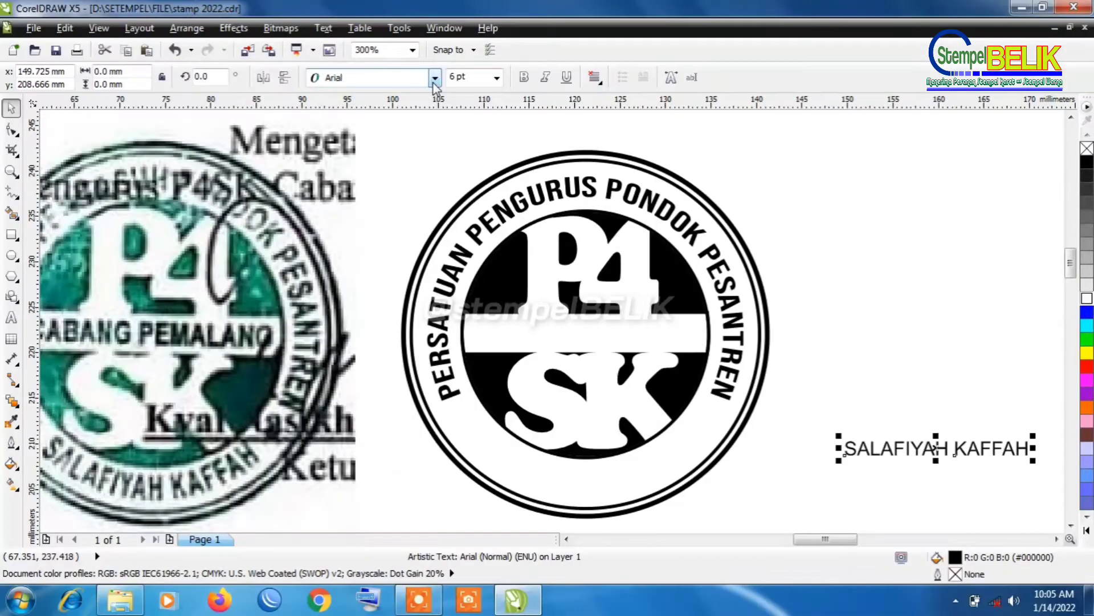
Set the SALAFIYAH KAFFAH text to Bebas Neue at 8 pt
{"action": "left_click", "coordinate": [435, 77]}
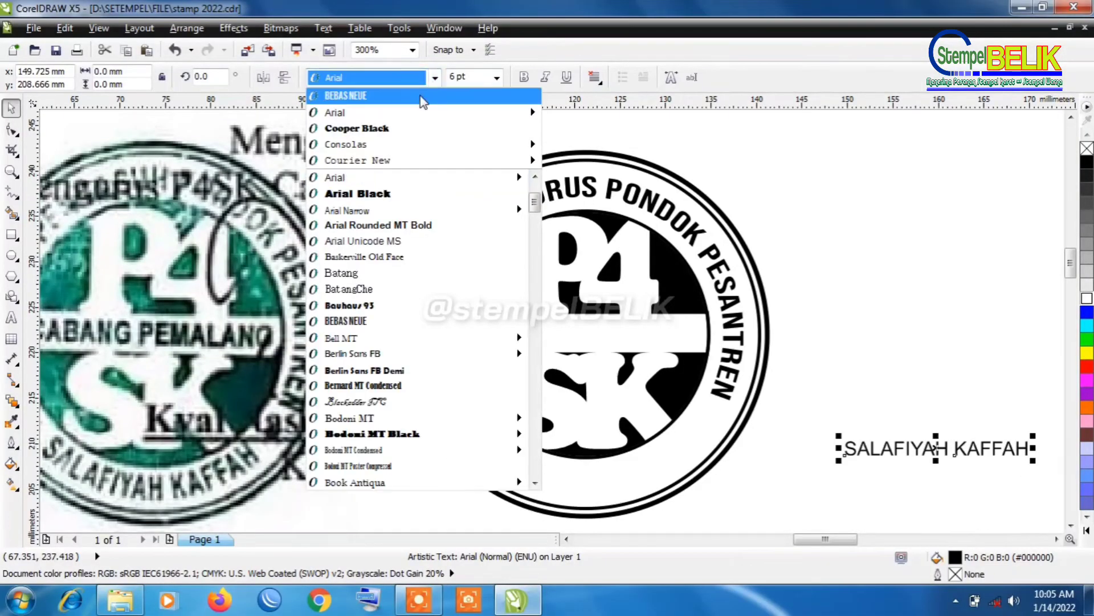
{"action": "left_click", "coordinate": [422, 99]}
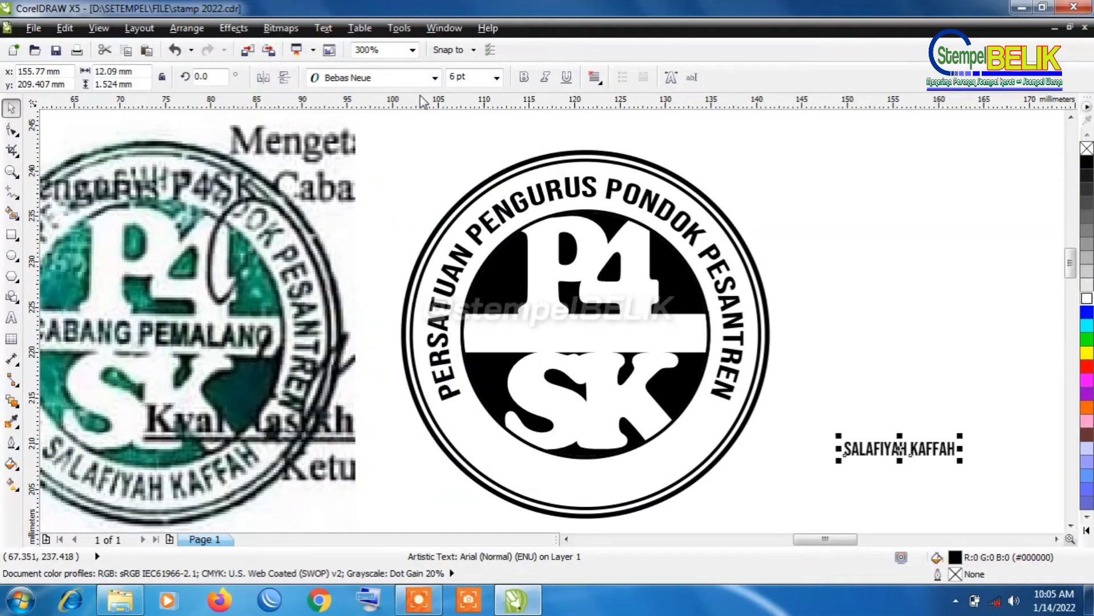
{"action": "left_click", "coordinate": [498, 79]}
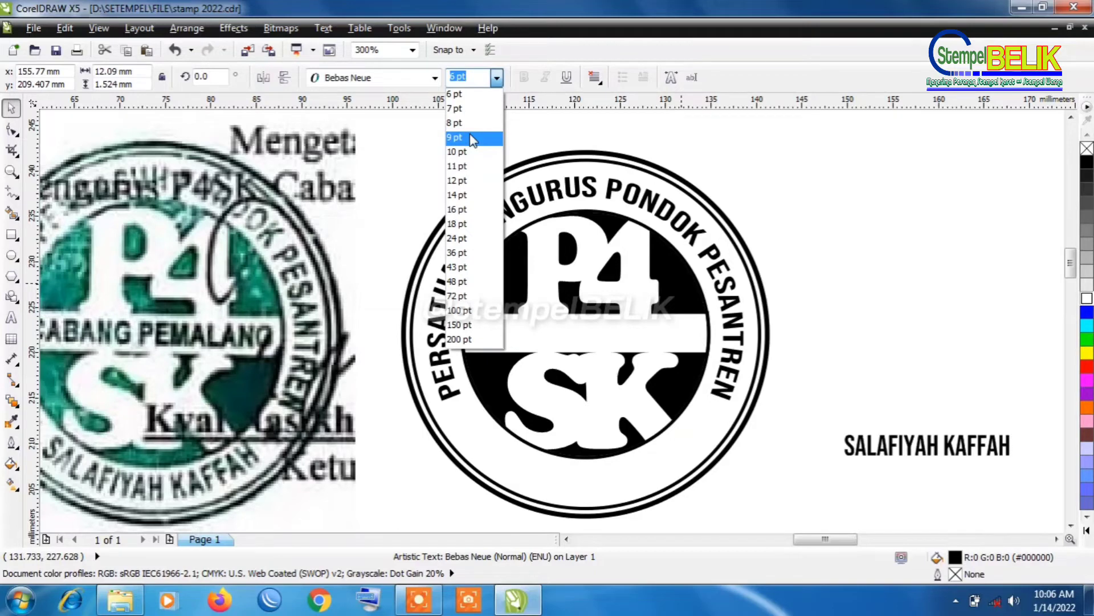
{"action": "left_click", "coordinate": [471, 123]}
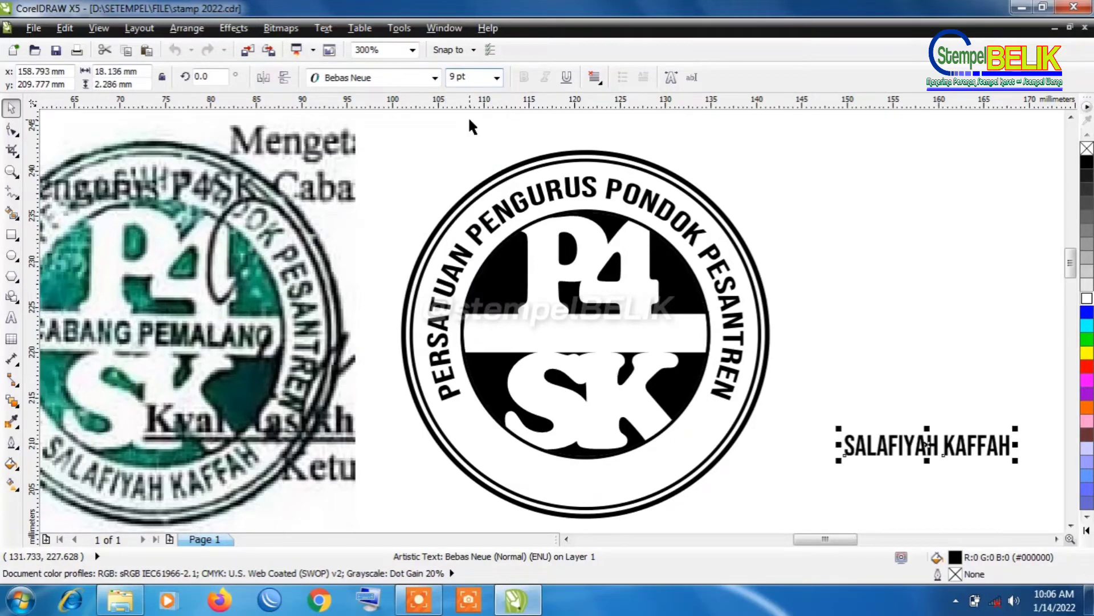
{"action": "left_click", "coordinate": [497, 80]}
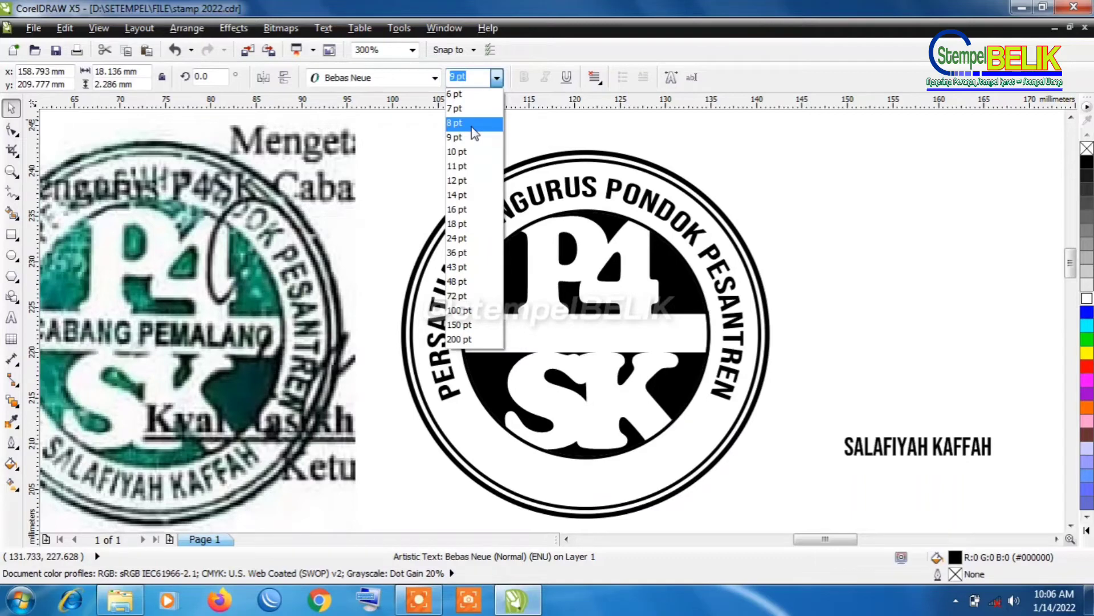
{"action": "left_click", "coordinate": [466, 124]}
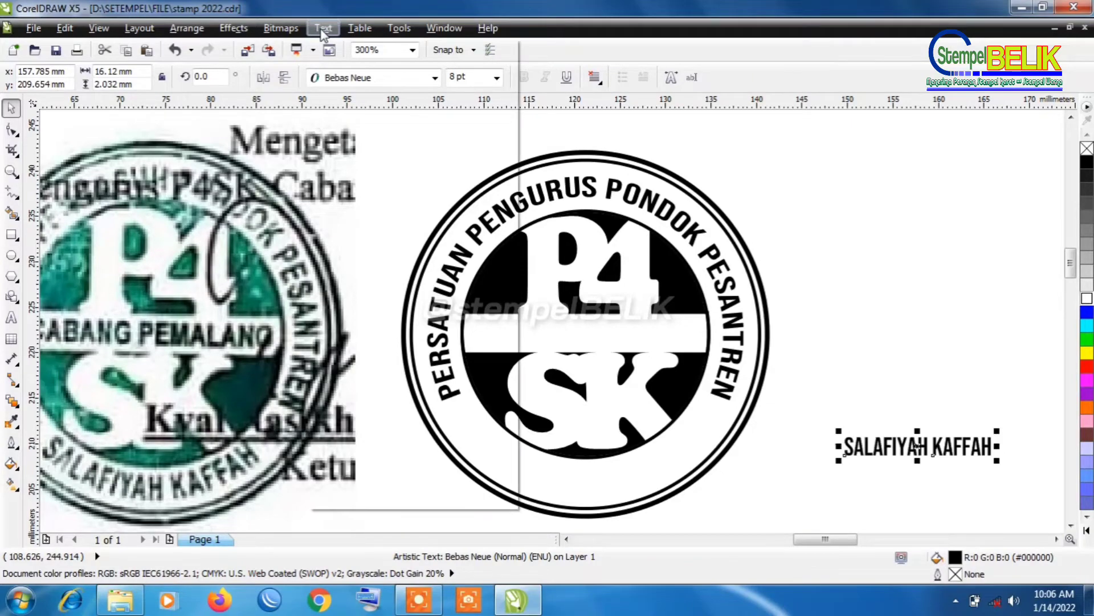
Fit SALAFIYAH KAFFAH to the inner border circle's lower arc, mirrored to read upright, offset 2 mm inward, and spread it wider
{"action": "left_click", "coordinate": [323, 30]}
{"action": "left_click", "coordinate": [357, 219]}
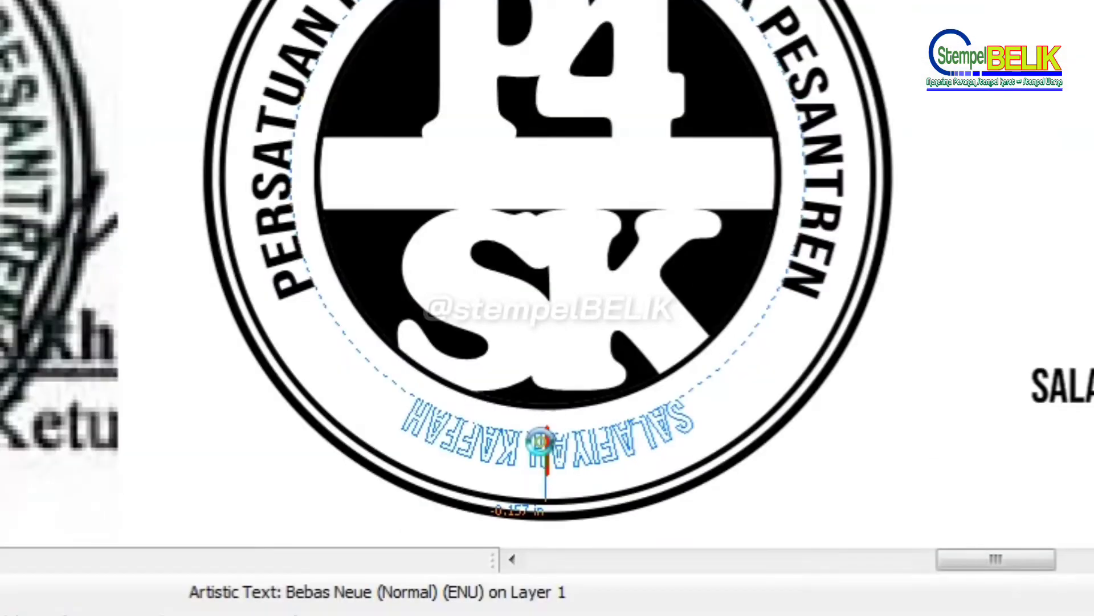
{"action": "left_click", "coordinate": [547, 450]}
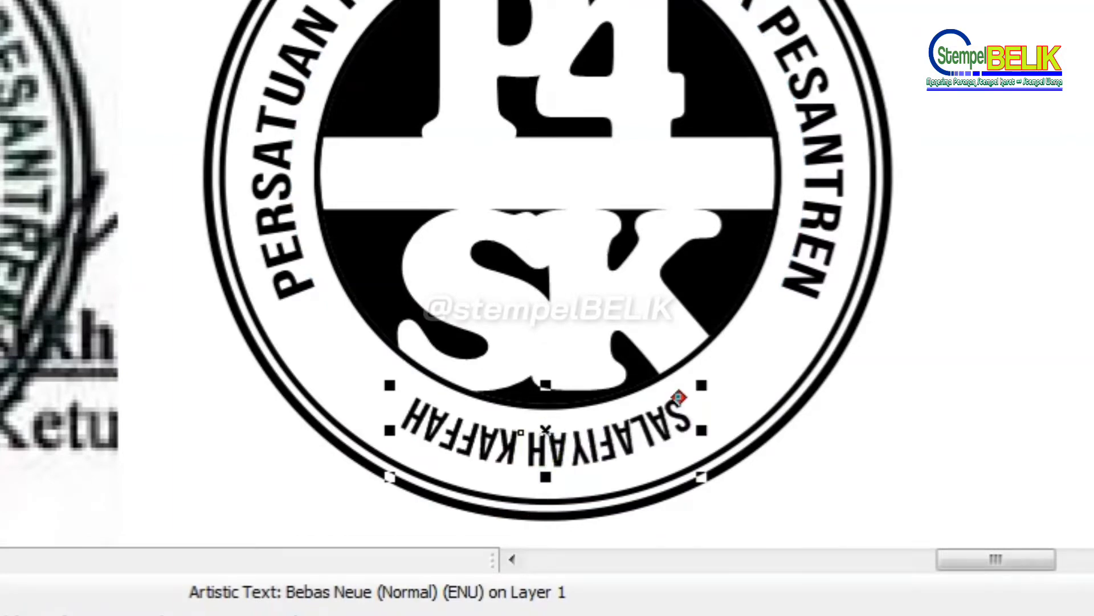
{"action": "left_click_drag", "start_coordinate": [678, 397], "coordinate": [417, 397]}
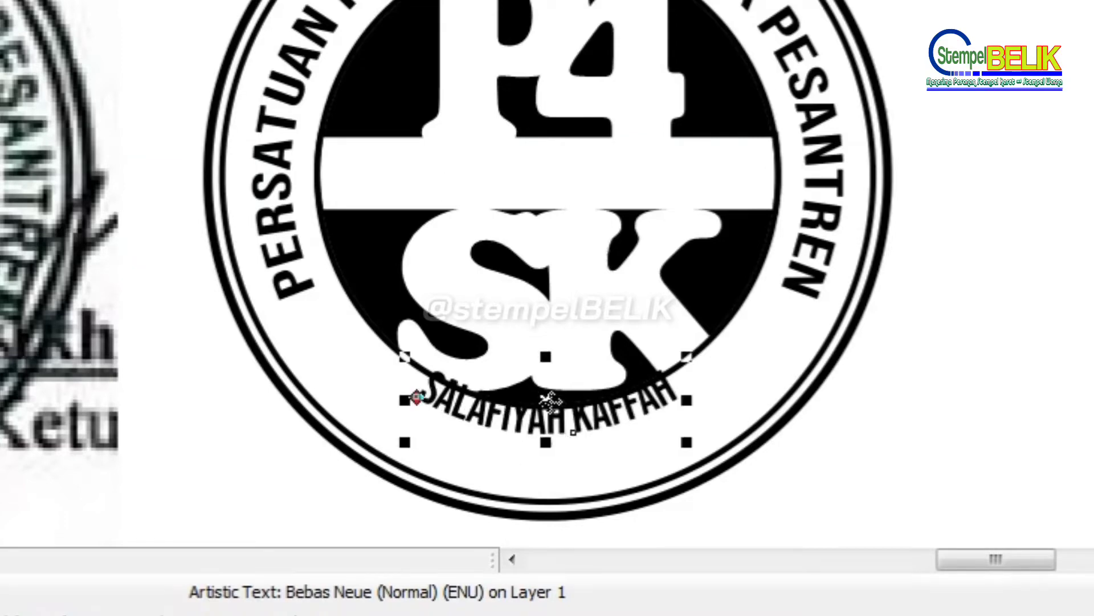
{"action": "left_click_drag", "start_coordinate": [547, 412], "coordinate": [549, 429]}
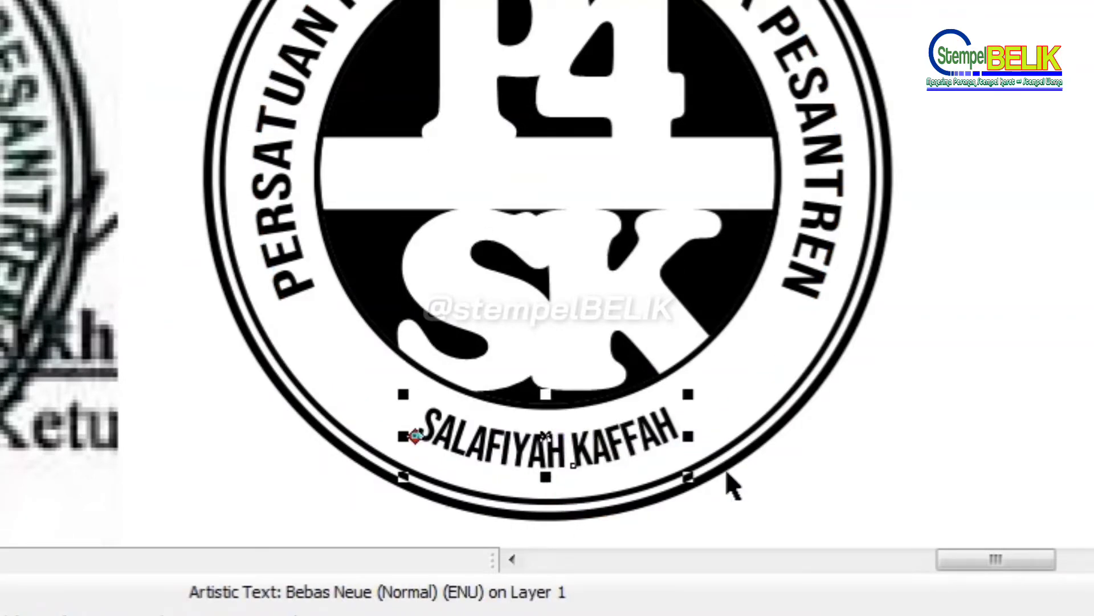
{"action": "left_click_drag", "start_coordinate": [690, 436], "coordinate": [863, 427]}
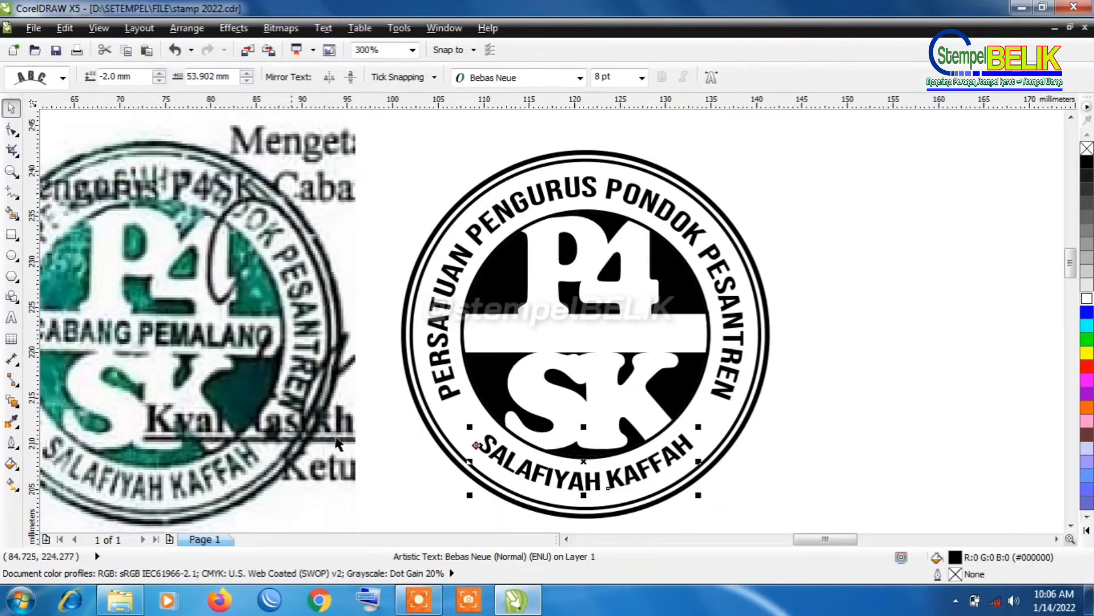
Draw a black-filled five-pointed star about 2.3 by 2.5 mm between the starts of PERSATUAN and SALAFIYAH
{"action": "left_click", "coordinate": [567, 538]}
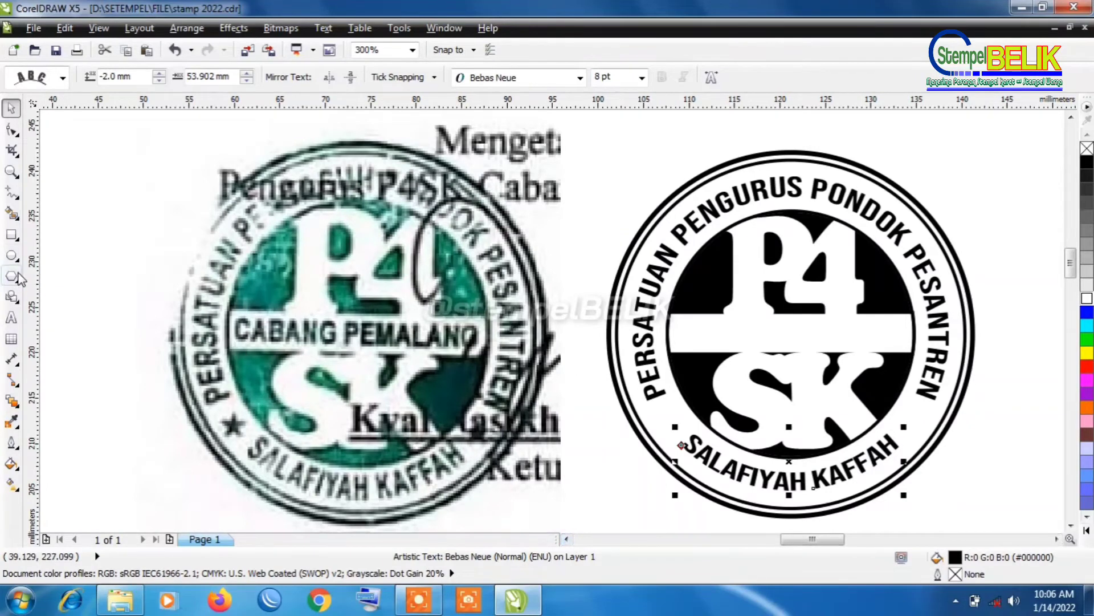
{"action": "left_click", "coordinate": [19, 278]}
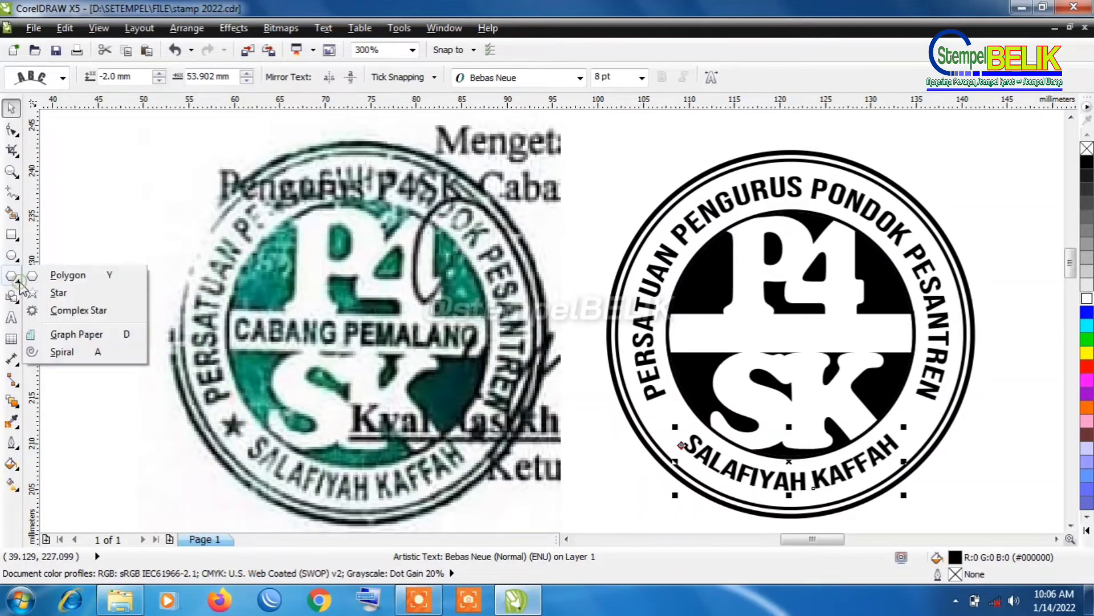
{"action": "left_click", "coordinate": [58, 294]}
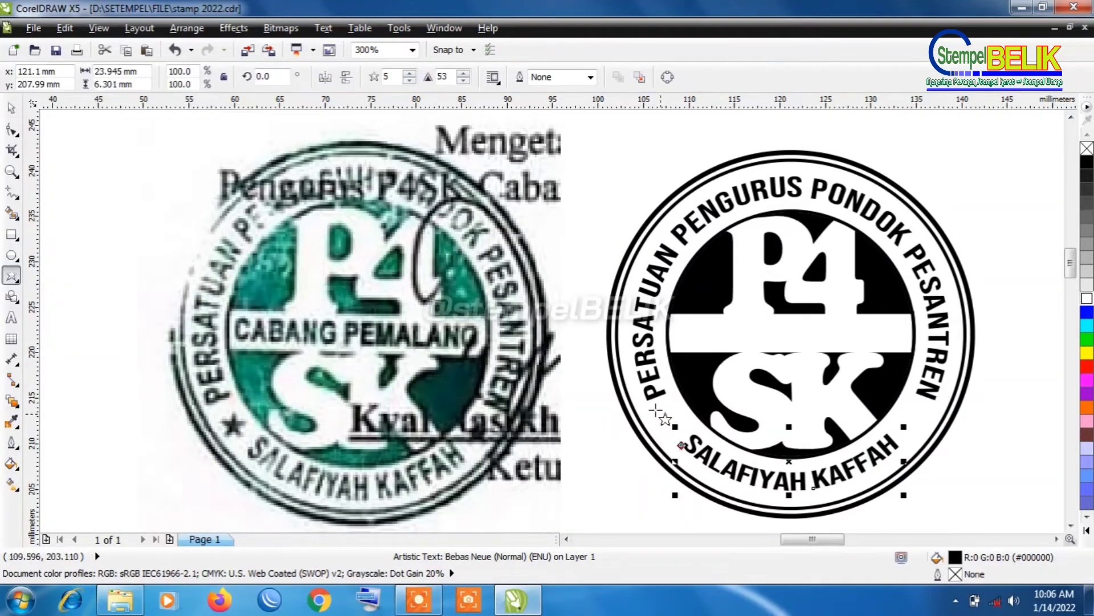
{"action": "left_click_drag", "start_coordinate": [655, 409], "coordinate": [678, 435]}
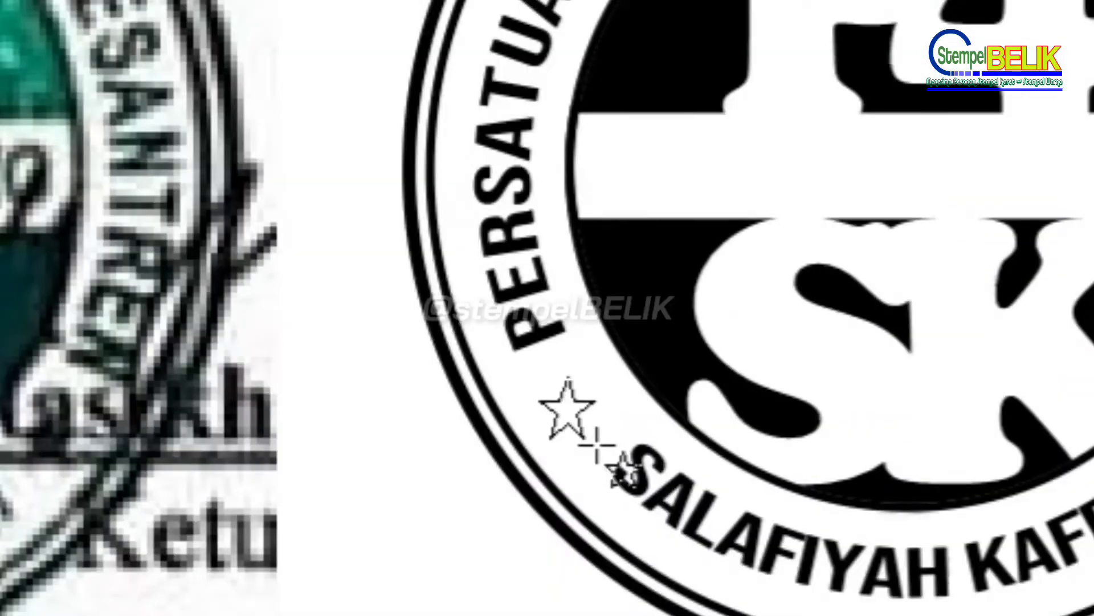
{"action": "left_click_drag", "start_coordinate": [597, 444], "coordinate": [596, 443]}
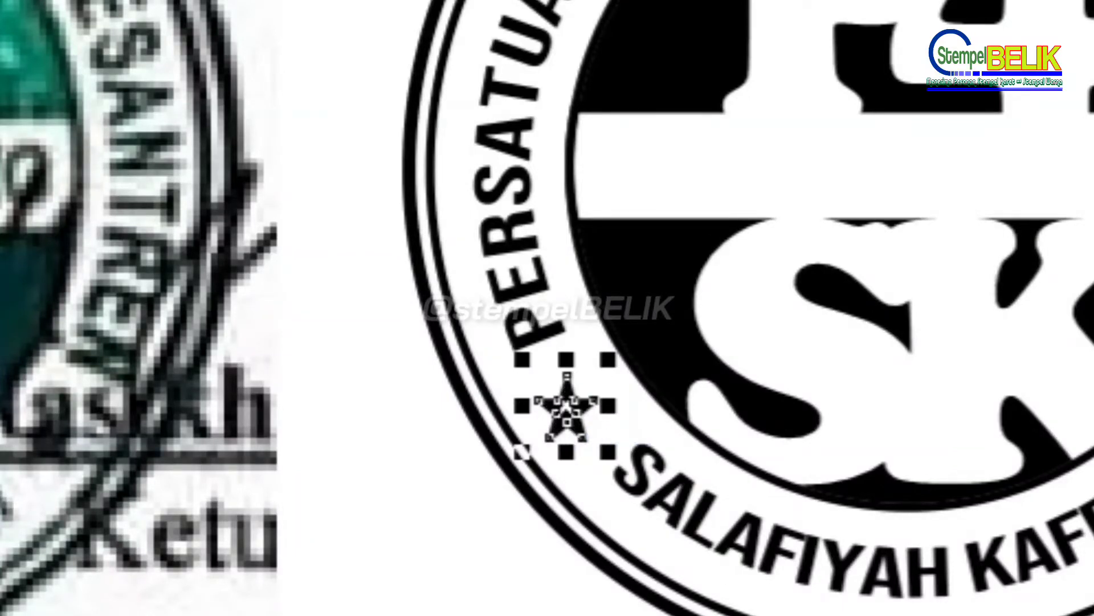
Duplicate the star and place the copy between the ends of KAFFAH and PESANTREN, level with the first star
{"action": "key", "text": "ctrl+d"}
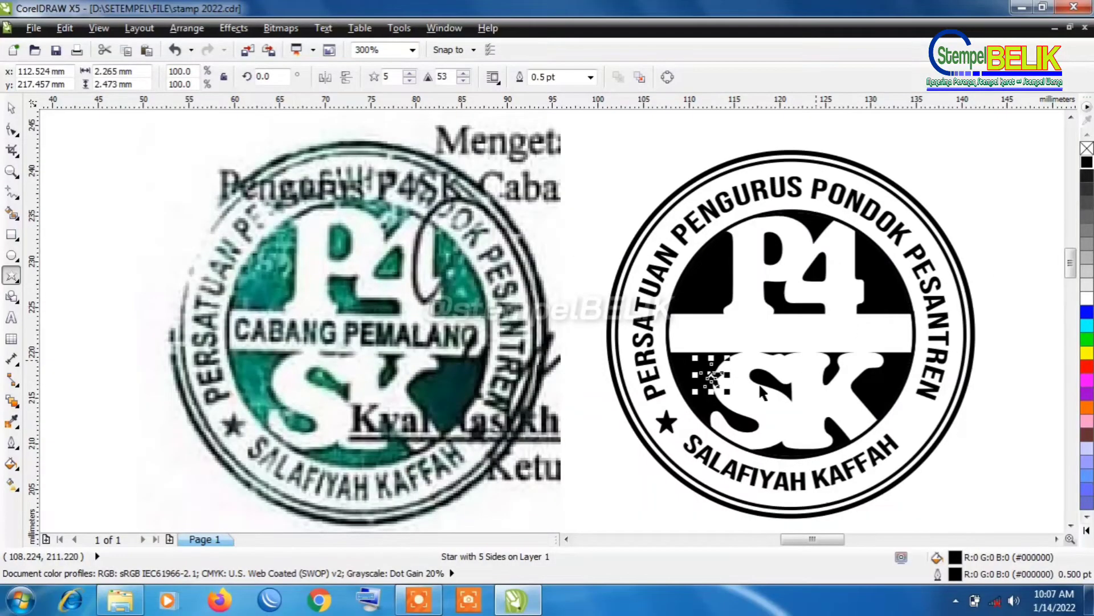
{"action": "key", "text": "space"}
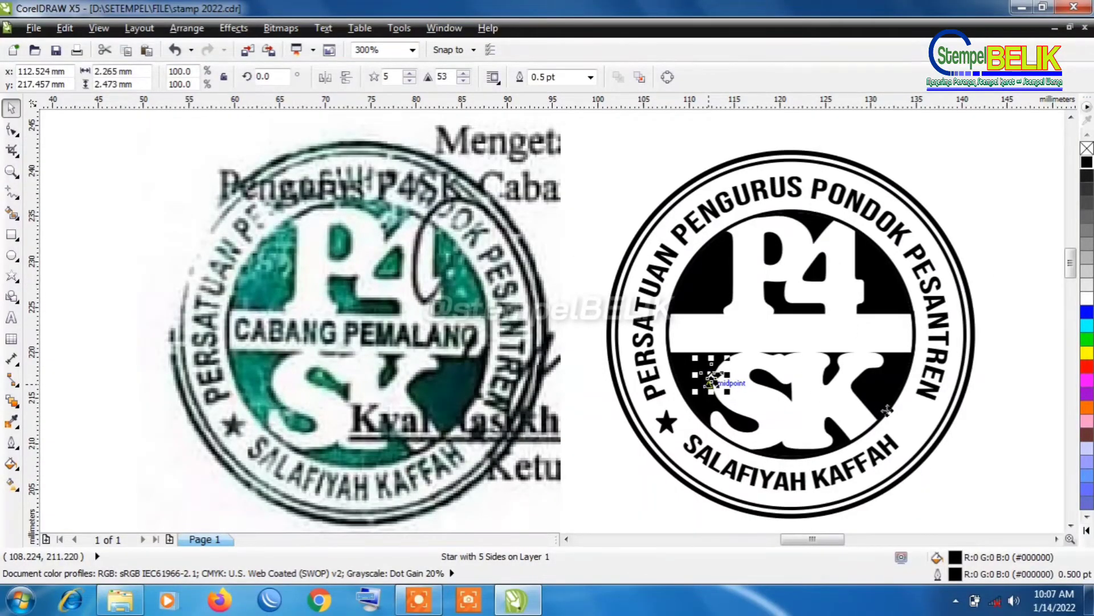
{"action": "left_click_drag", "start_coordinate": [911, 424], "coordinate": [915, 422]}
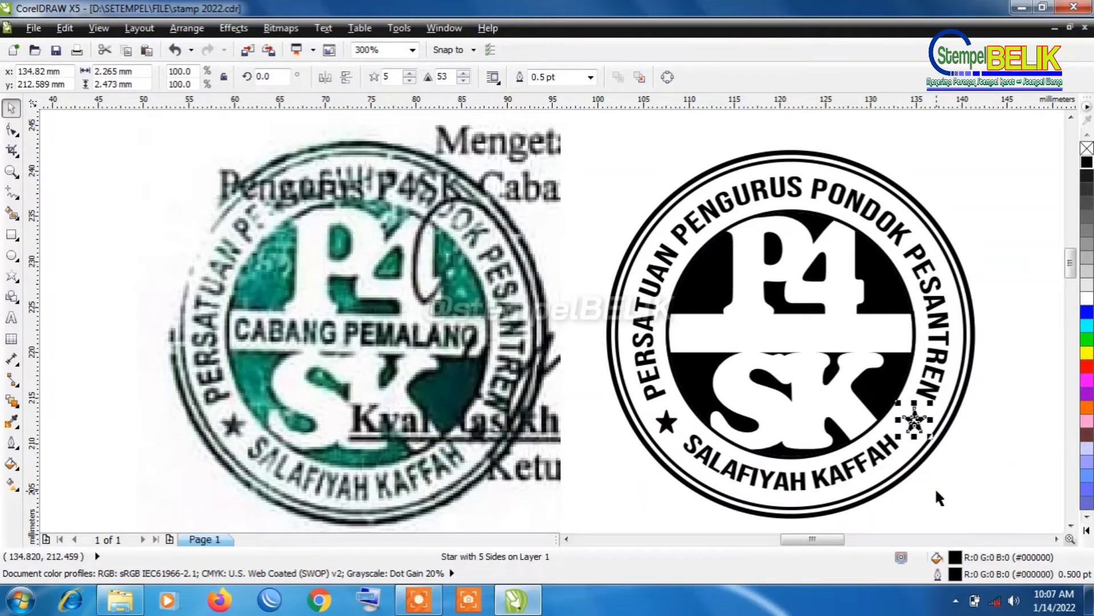
{"action": "left_click", "coordinate": [936, 490]}
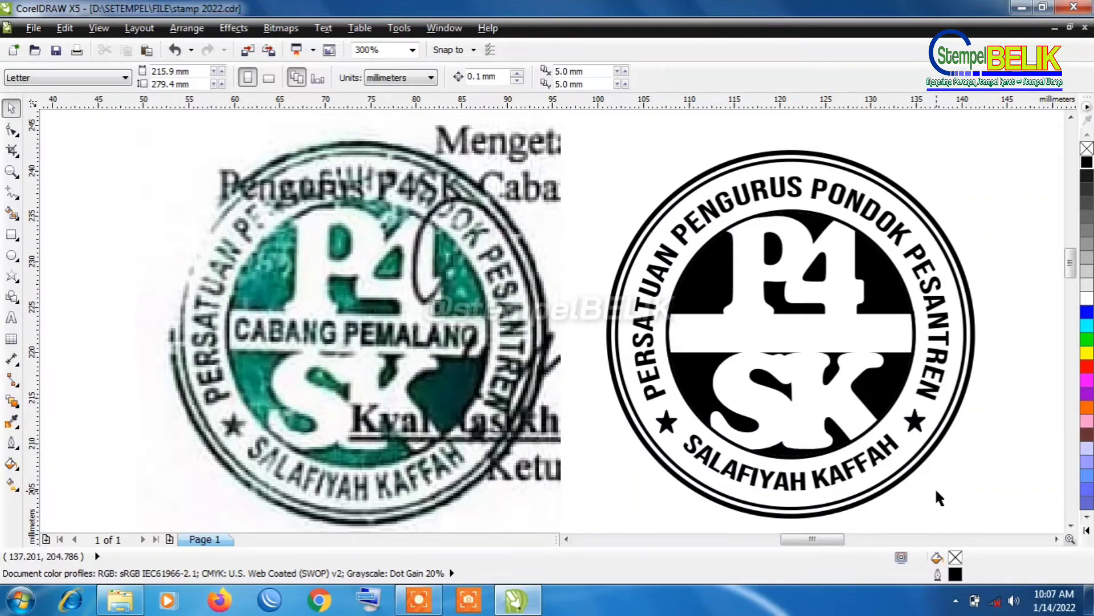
Add the artistic text "ANAK CABANG PEMALANG" starting between the scanned image and the drawn stamp
{"action": "left_click", "coordinate": [11, 318]}
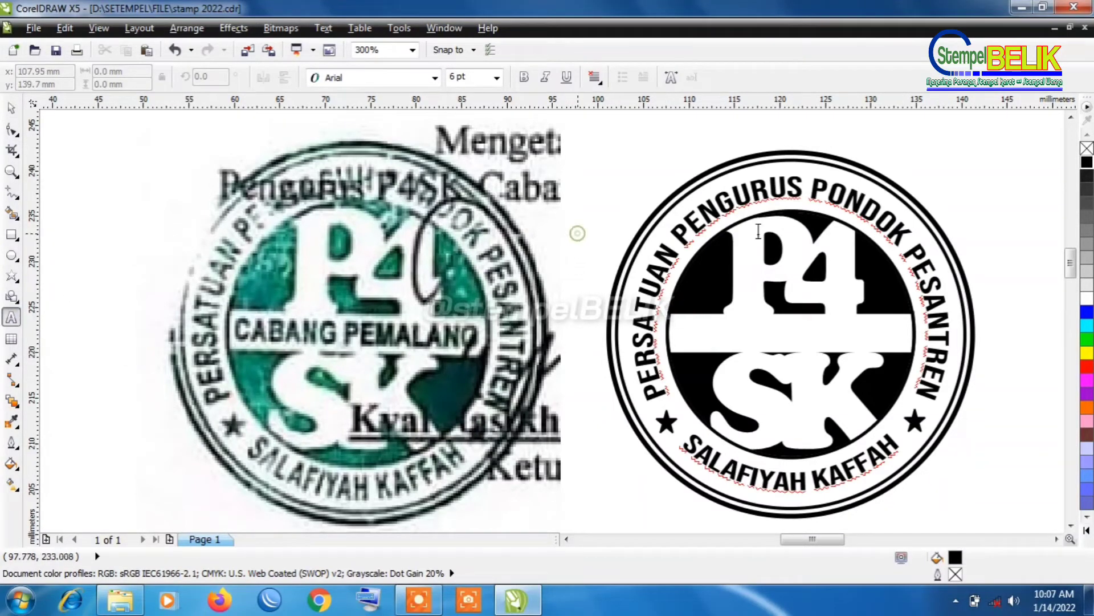
{"action": "left_click", "coordinate": [577, 233]}
{"action": "type", "text": "A"}
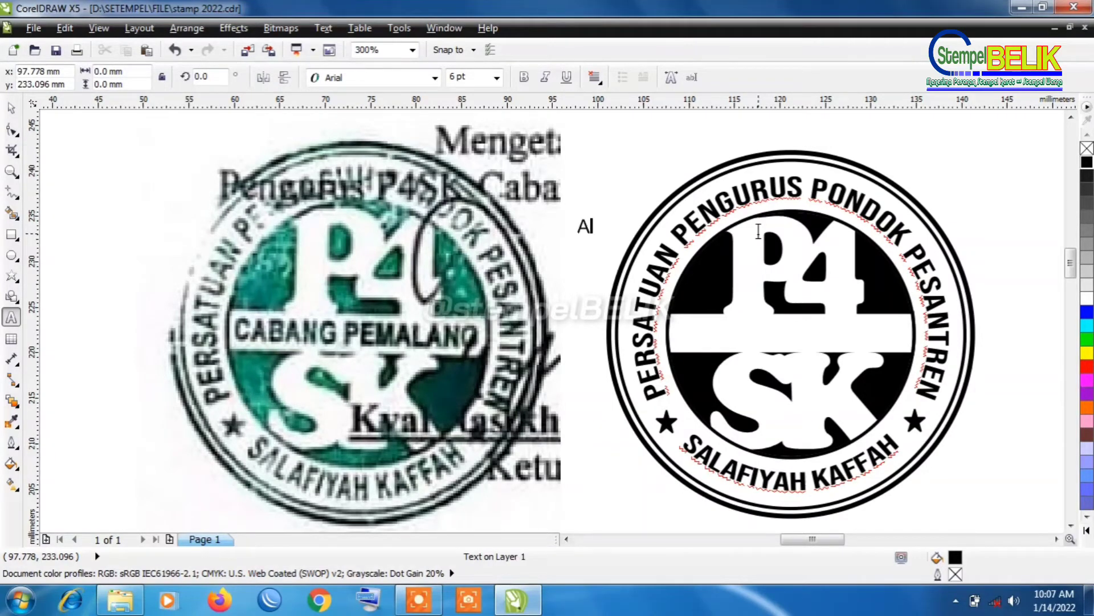
{"action": "type", "text": "NAK CABANG P"}
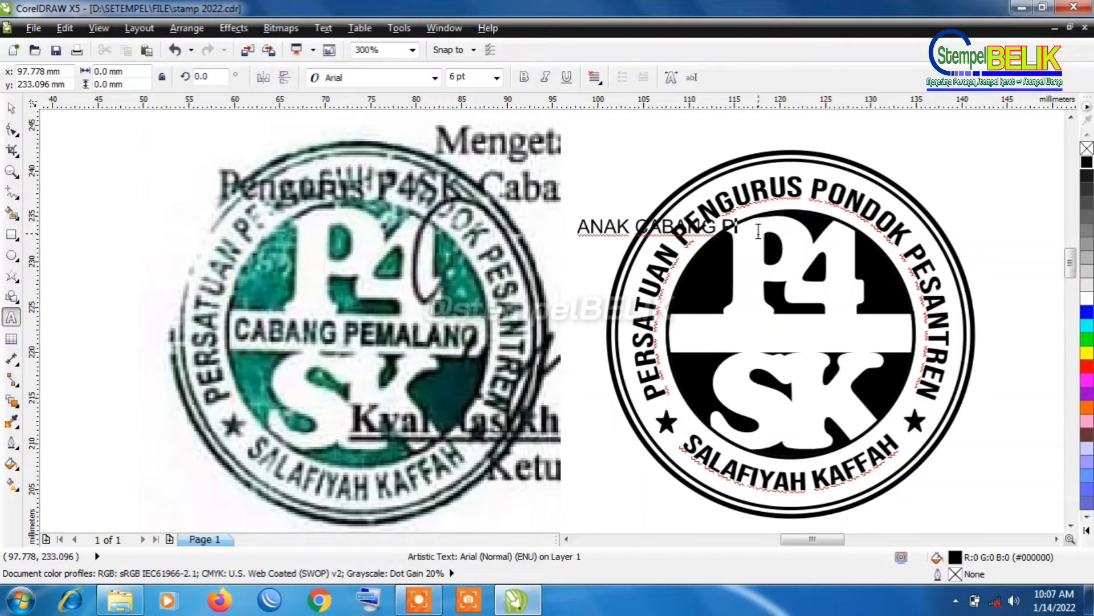
{"action": "type", "text": "EMALANG"}
{"action": "key", "text": "Escape"}
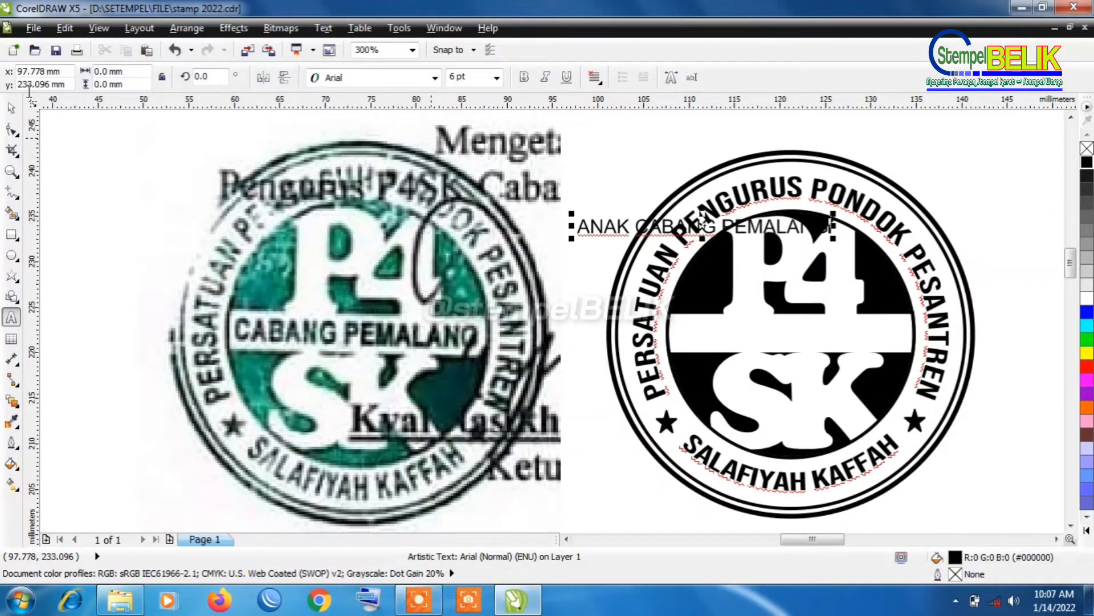
Set the ANAK CABANG PEMALANG text to Bebas Neue and save the drawing
{"action": "left_click", "coordinate": [11, 111]}
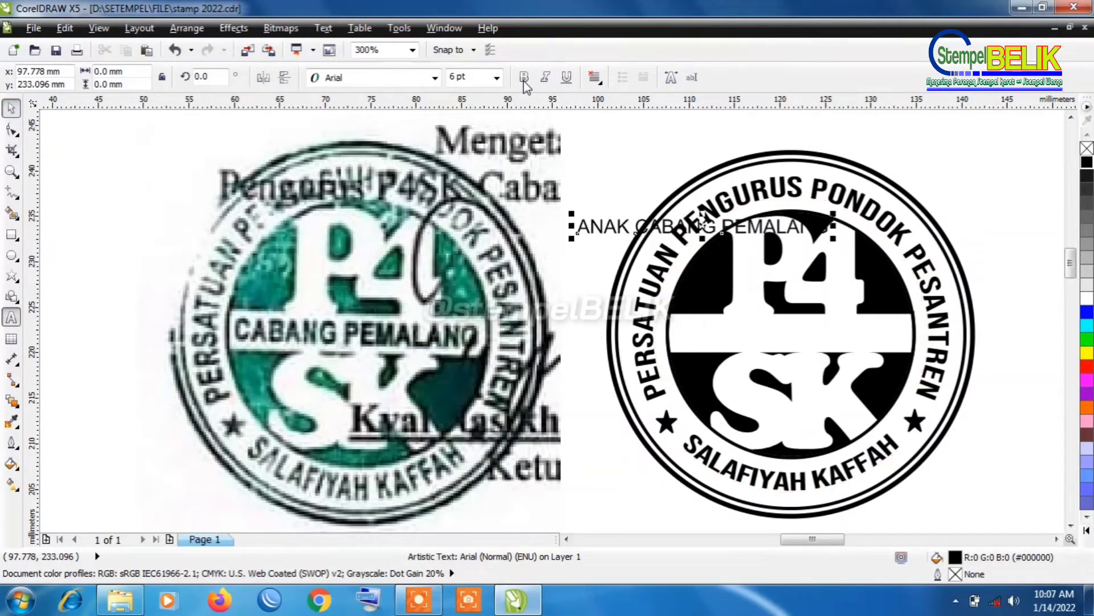
{"action": "left_click", "coordinate": [435, 78]}
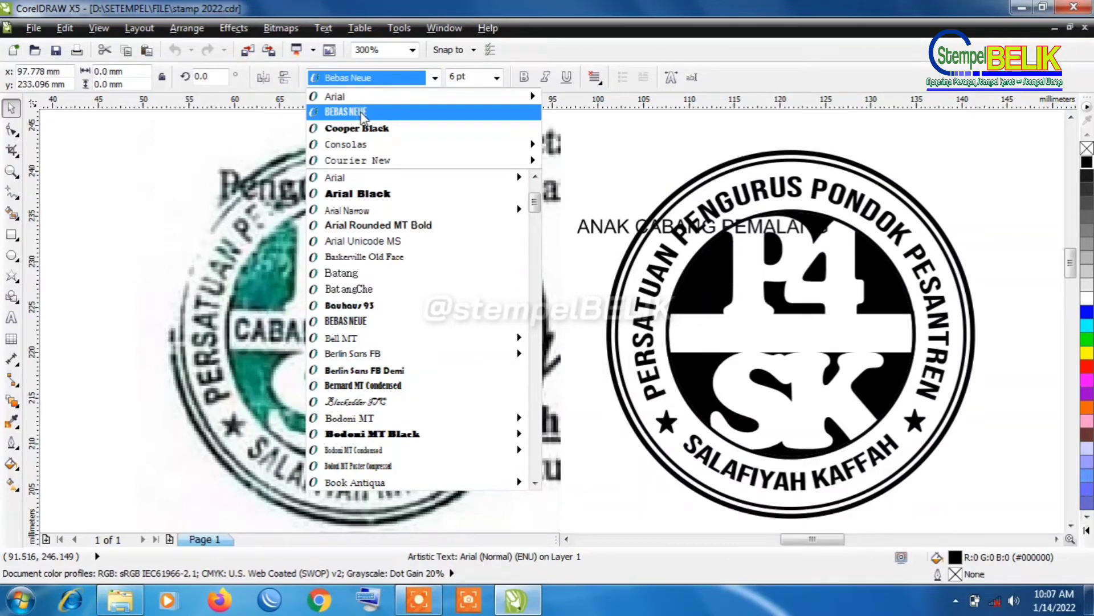
{"action": "left_click", "coordinate": [363, 114]}
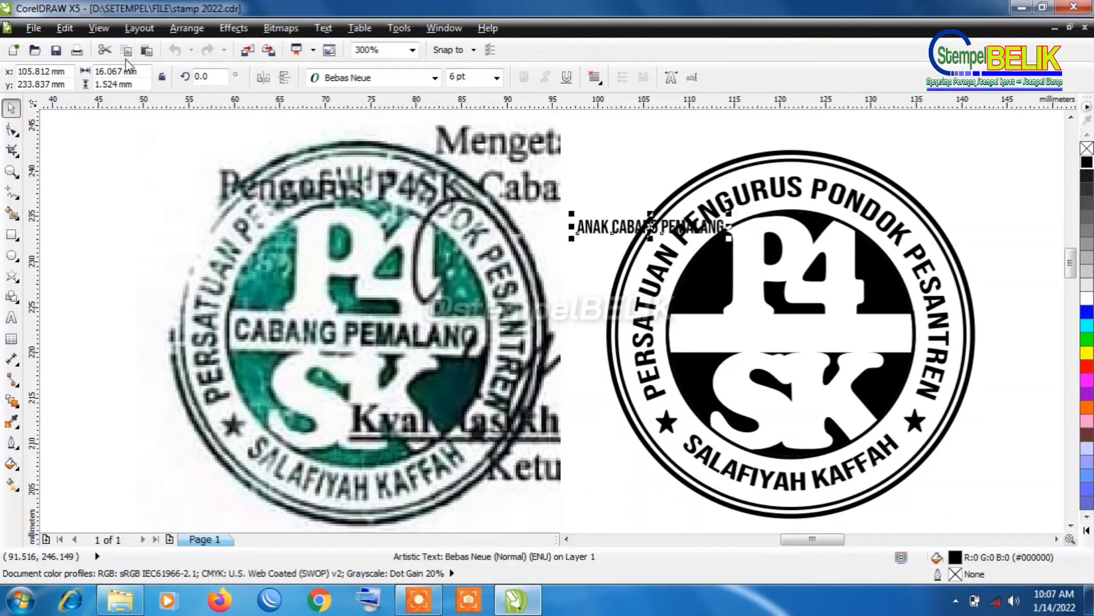
{"action": "left_click", "coordinate": [56, 50]}
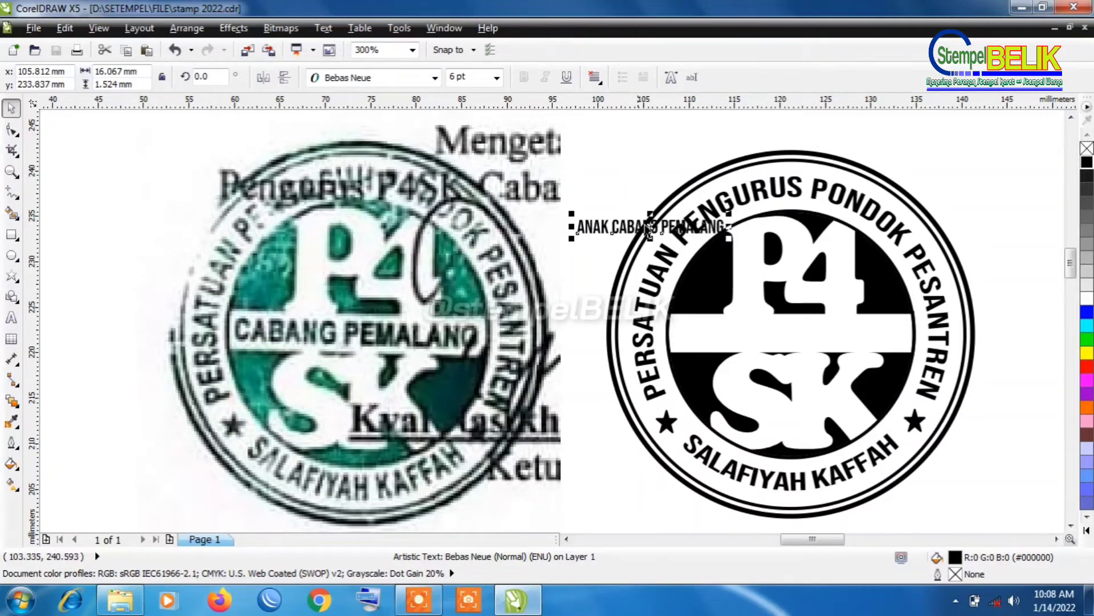
Move the ANAK CABANG PEMALANG text into the white centre band and enlarge it to 9 pt, about 24.1 mm wide
{"action": "mouse_move", "coordinate": [651, 226]}
{"action": "left_mouse_down"}
{"action": "mouse_move", "coordinate": [676, 249]}
{"action": "mouse_move", "coordinate": [665, 257]}
{"action": "left_mouse_up"}
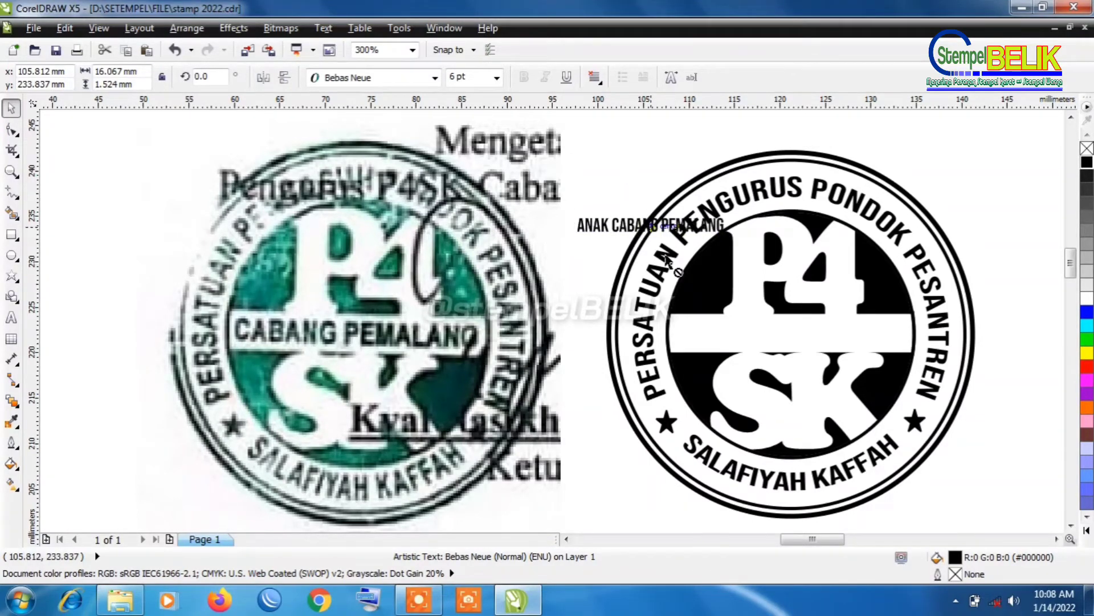
{"action": "left_click_drag", "start_coordinate": [818, 334], "coordinate": [759, 332]}
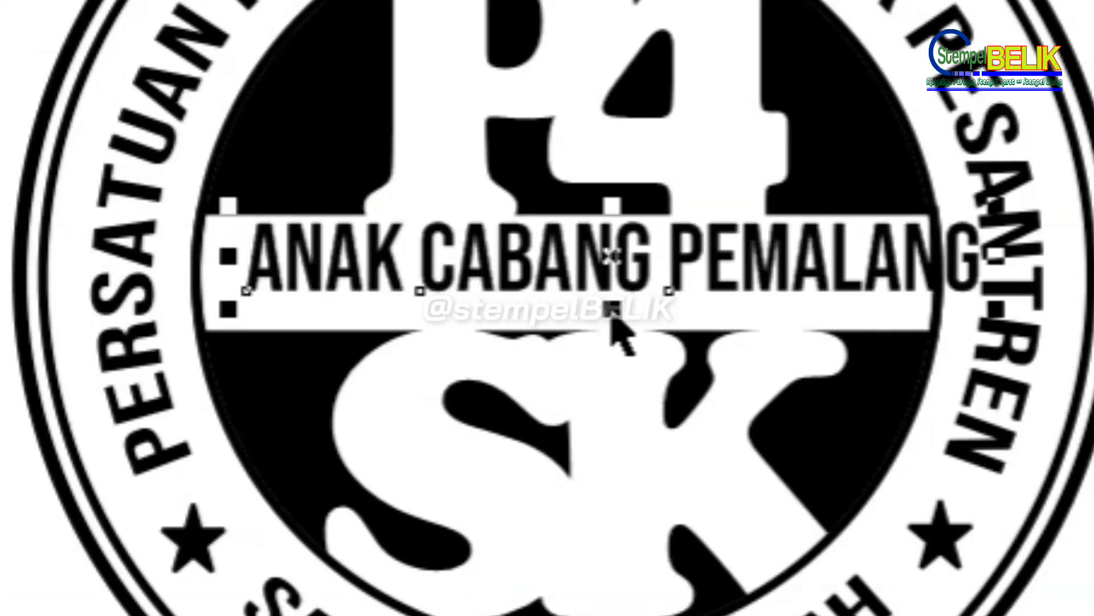
{"action": "left_click_drag", "start_coordinate": [615, 257], "coordinate": [561, 270]}
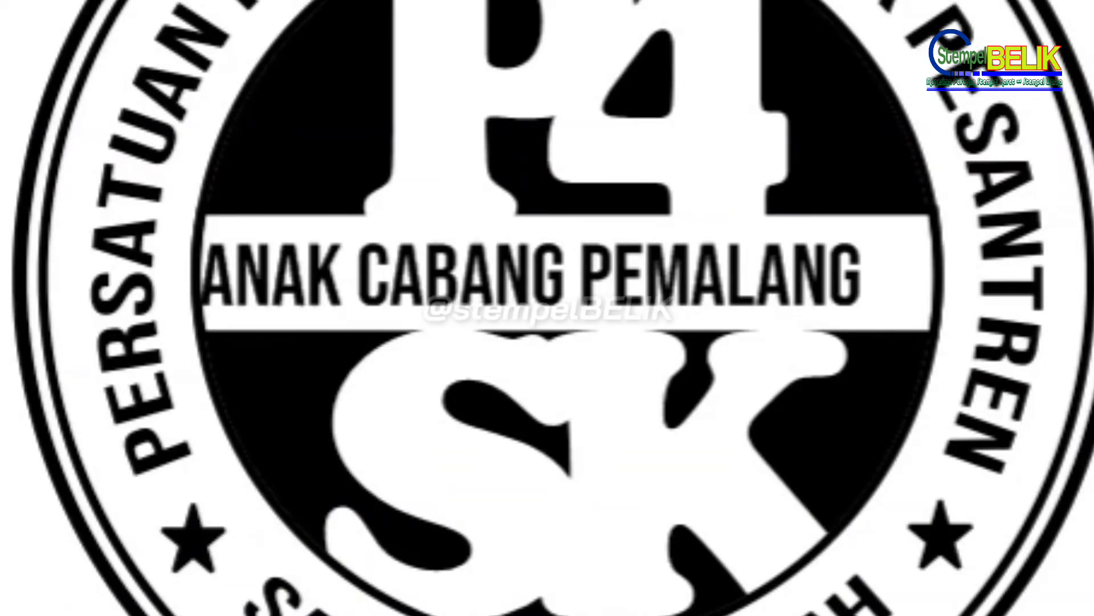
{"action": "left_click", "coordinate": [525, 272]}
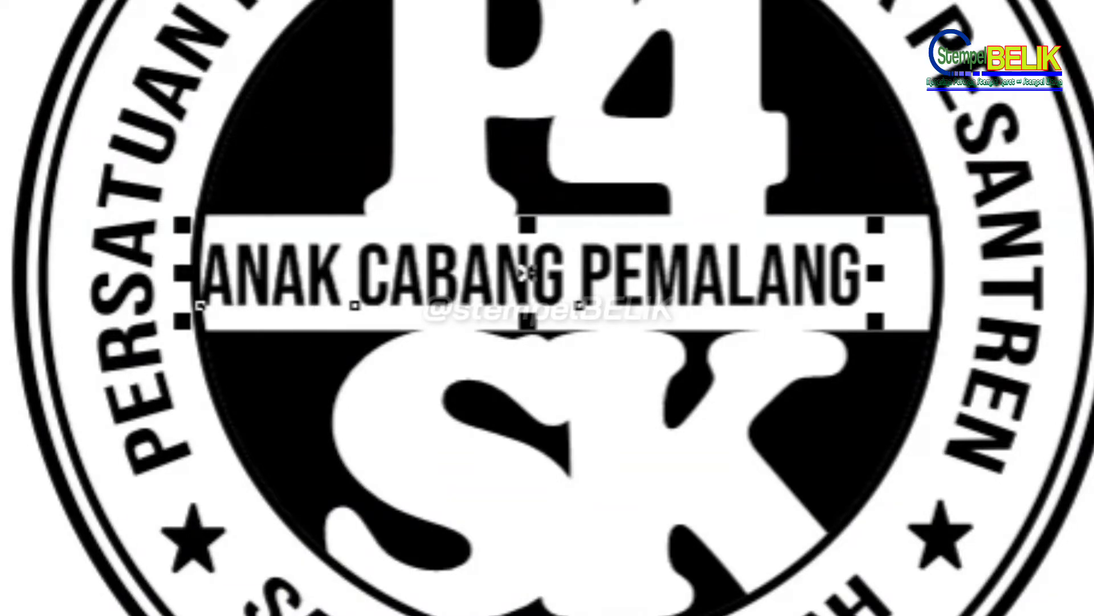
{"action": "left_click_drag", "start_coordinate": [528, 273], "coordinate": [594, 272]}
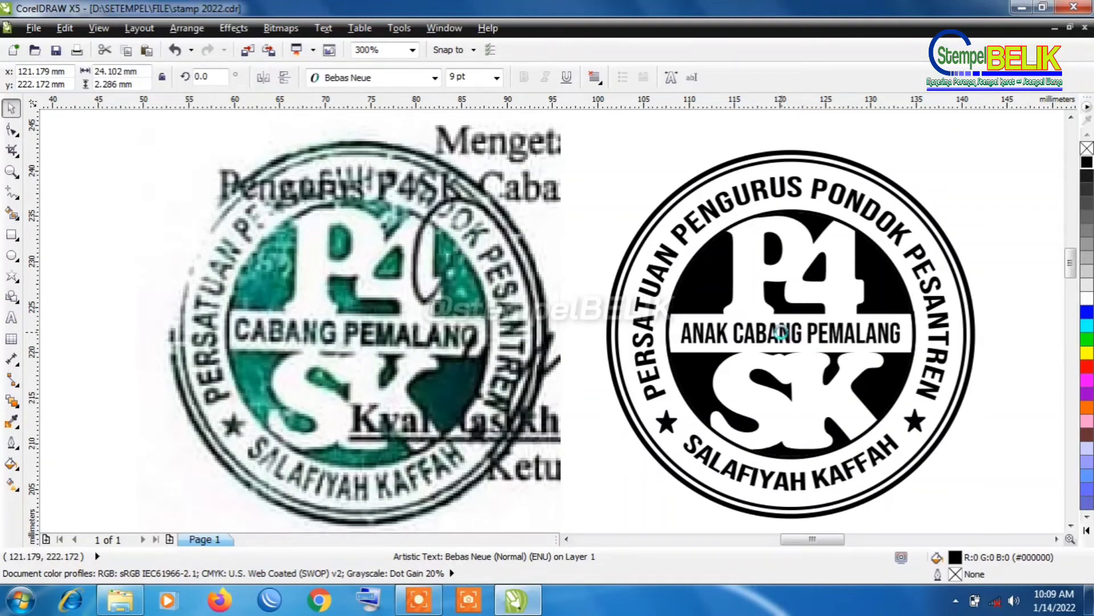
{"action": "left_click_drag", "start_coordinate": [797, 331], "coordinate": [786, 331]}
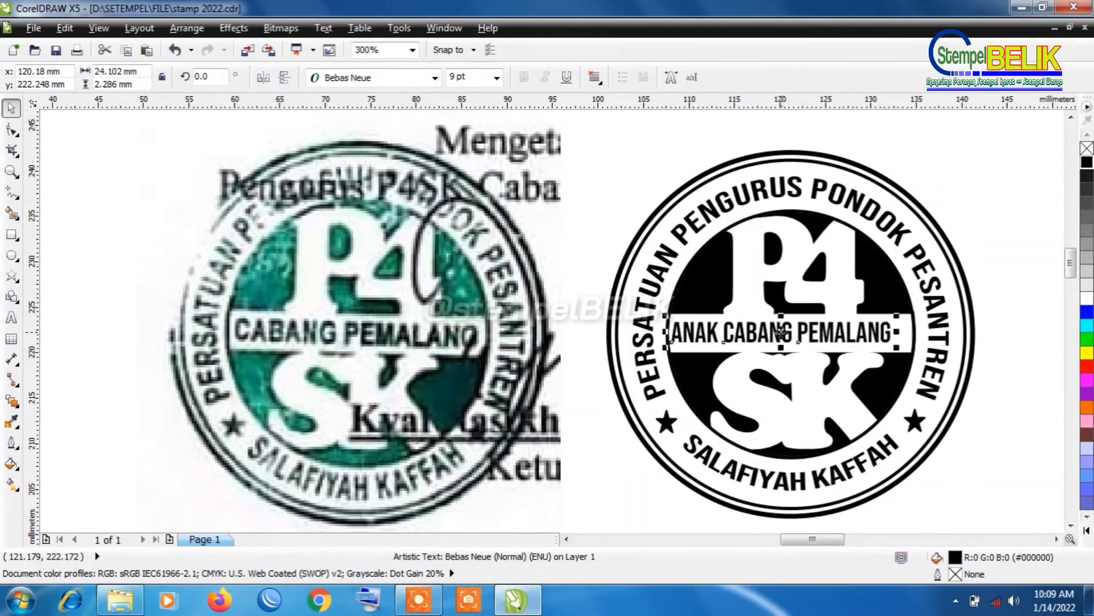
{"action": "left_click", "coordinate": [910, 338]}
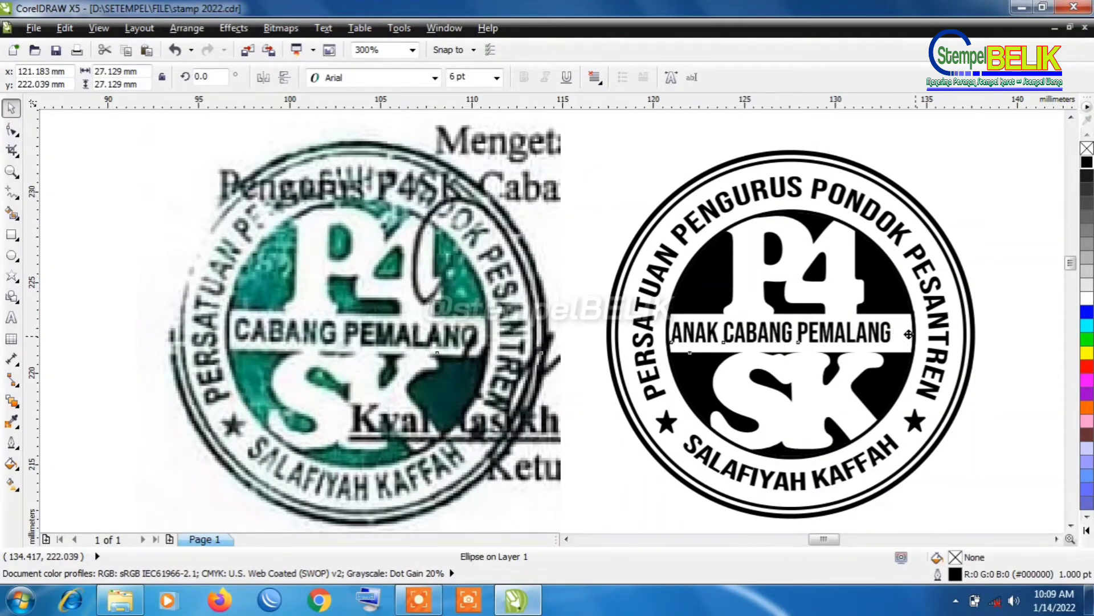
{"action": "scroll", "coordinate": [910, 337], "scroll_direction": "up", "scroll_amount": 1}
{"action": "left_click_drag", "start_coordinate": [909, 334], "coordinate": [908, 334]}
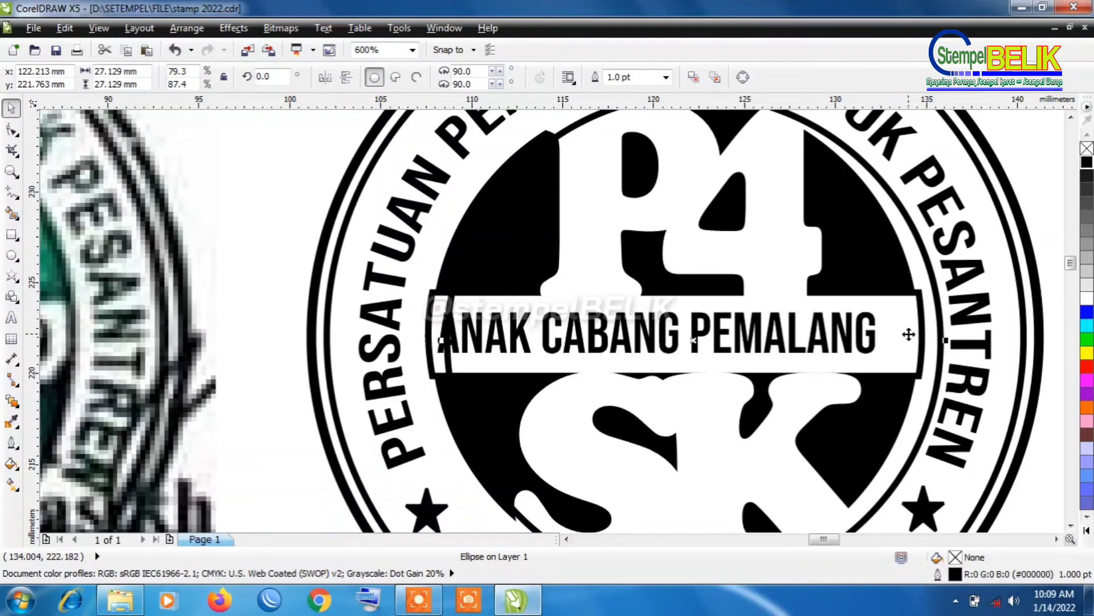
{"action": "left_click_drag", "start_coordinate": [908, 334], "coordinate": [906, 328]}
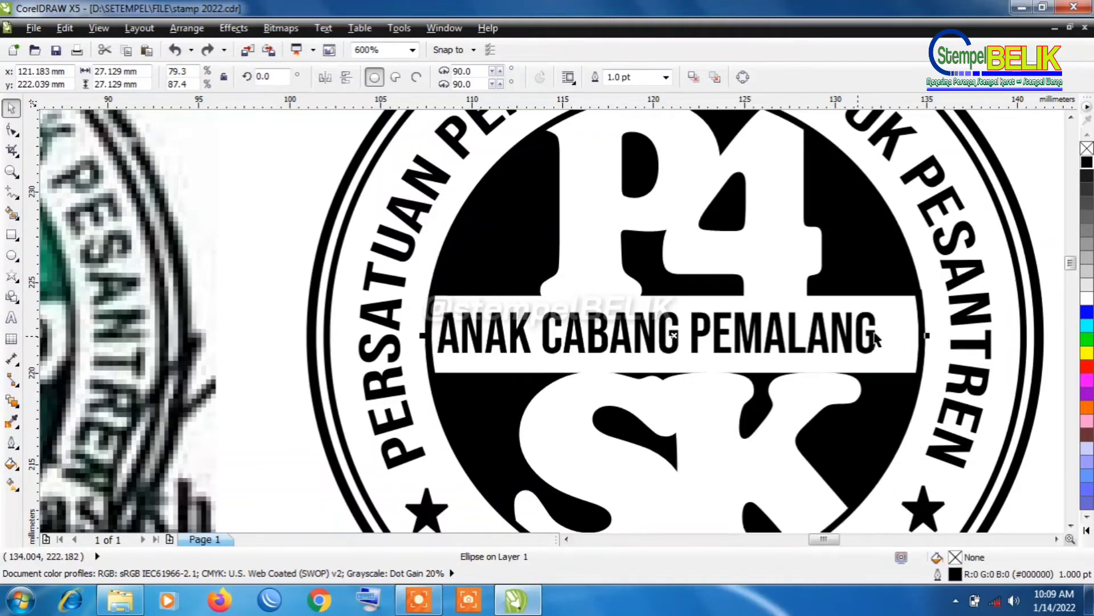
Stretch the ANAK CABANG PEMALANG text horizontally to about 25.3 mm and nudge it 0.2 mm right within the centre band
{"action": "left_click", "coordinate": [876, 339]}
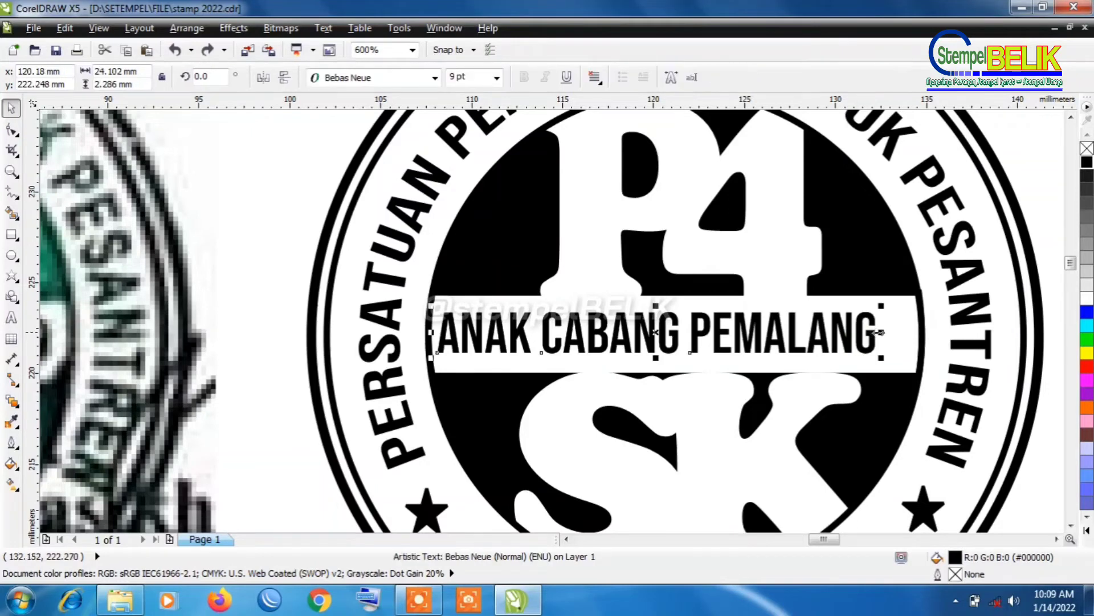
{"action": "left_click_drag", "start_coordinate": [891, 334], "coordinate": [903, 335]}
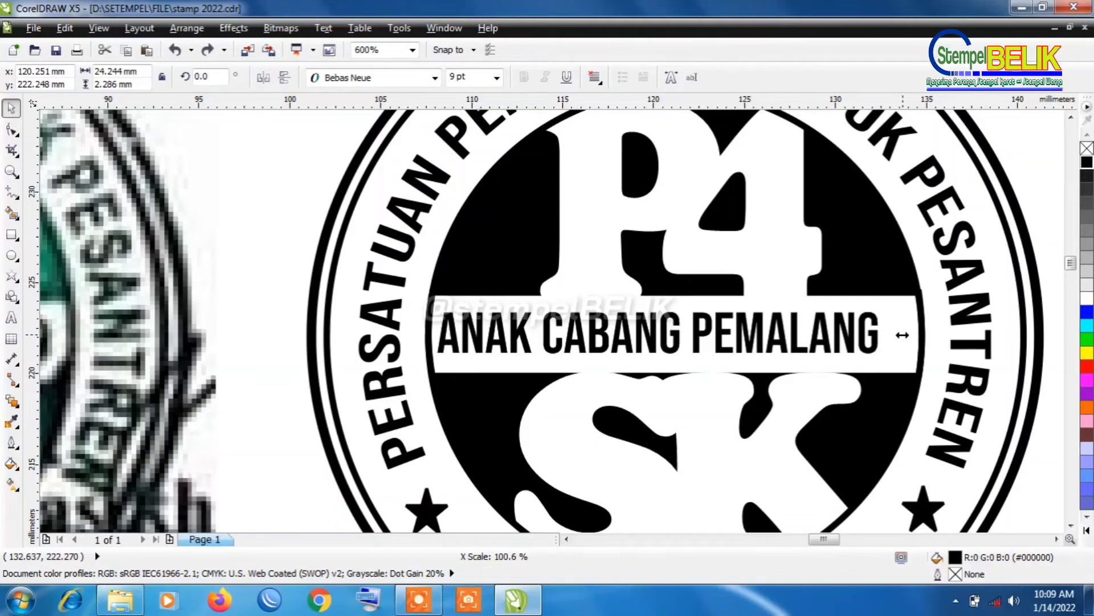
{"action": "left_click_drag", "start_coordinate": [903, 335], "coordinate": [903, 335]}
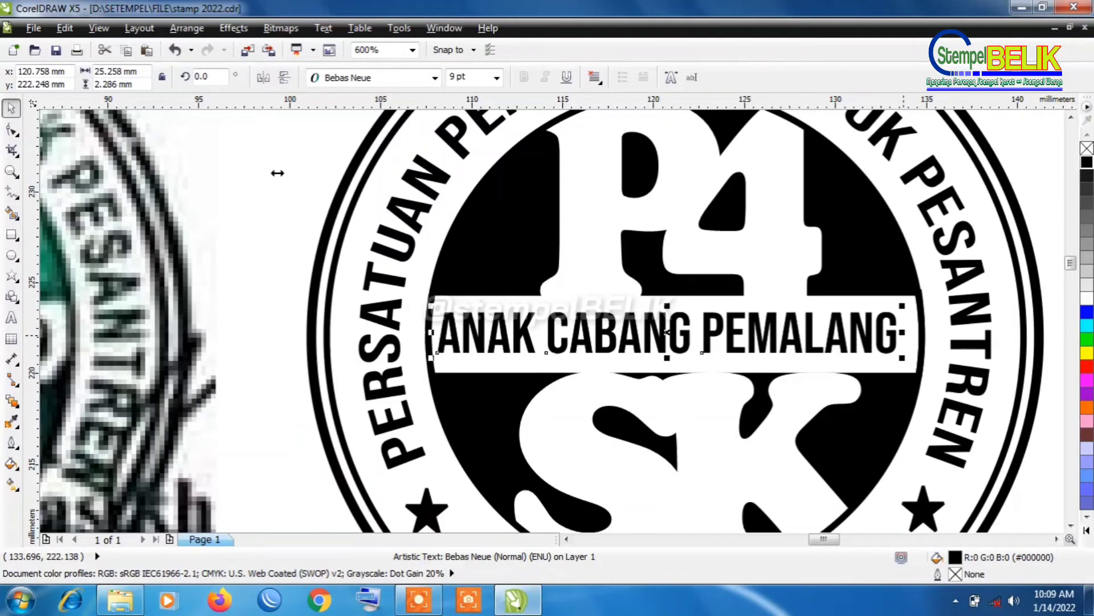
{"action": "key", "text": "Right"}
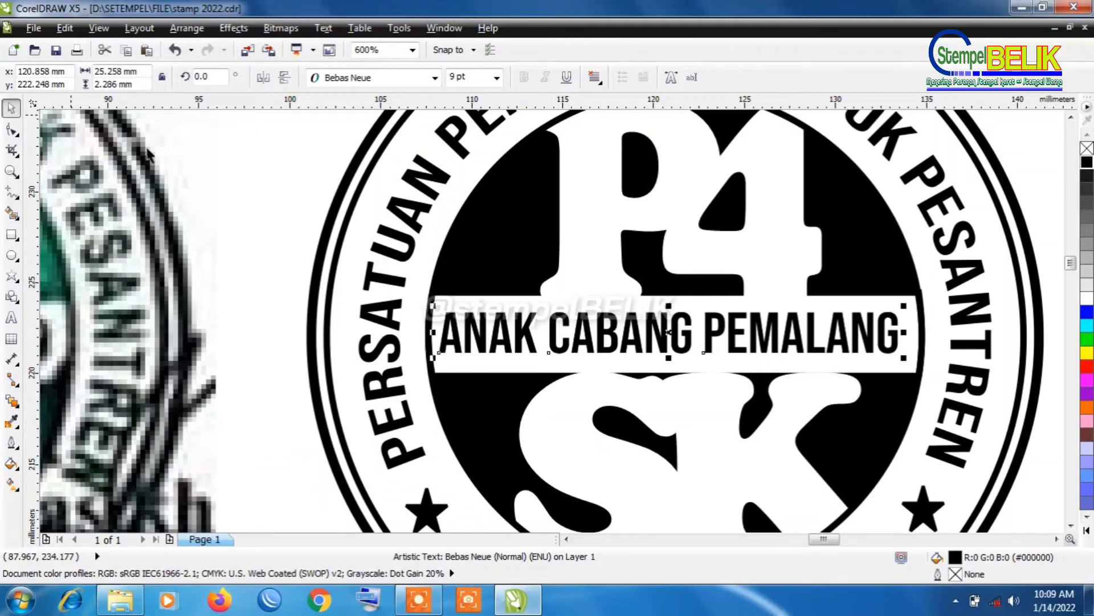
{"action": "key", "text": "Right"}
Narrow the curved SALAFIYAH KAFFAH text slightly along the lower arc, keeping it centred between the two stars
{"action": "scroll", "coordinate": [189, 155], "scroll_direction": "down", "scroll_amount": 2}
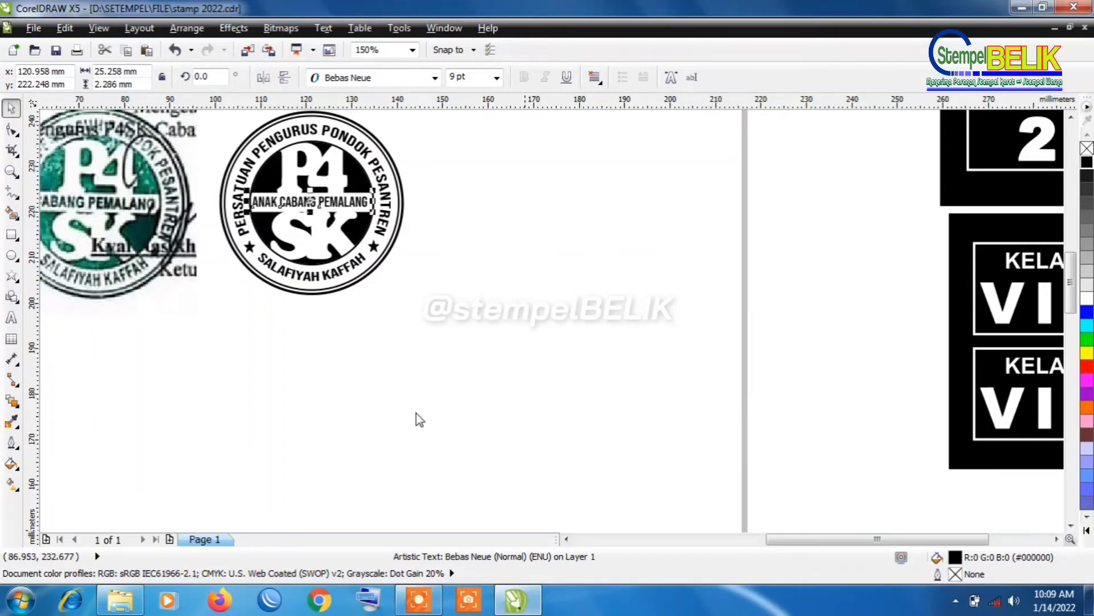
{"action": "left_click", "coordinate": [568, 539]}
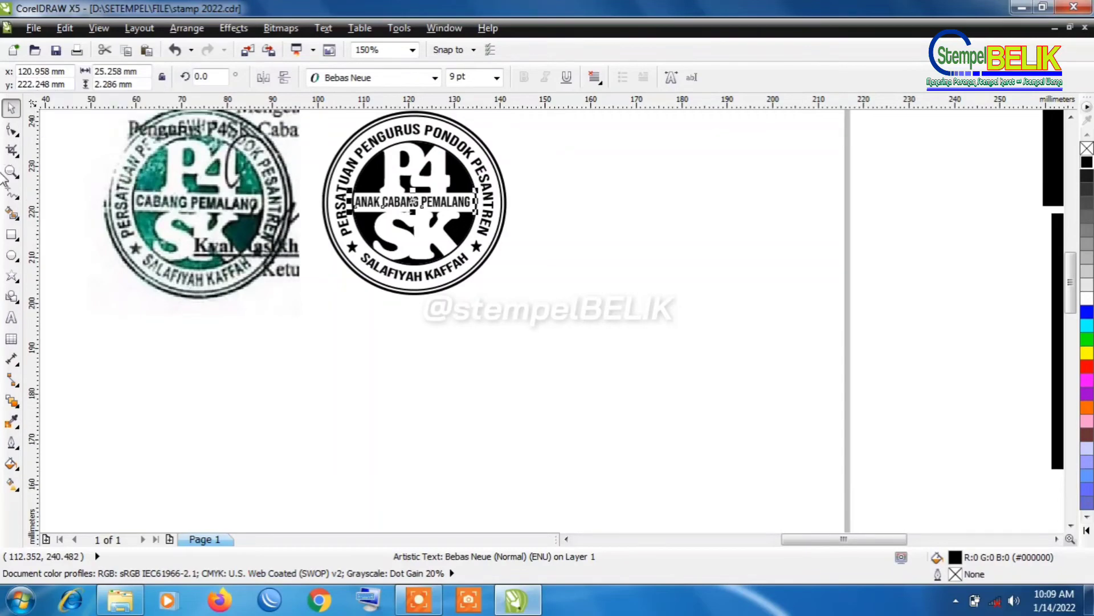
{"action": "scroll", "coordinate": [137, 112], "scroll_direction": "up", "scroll_amount": 2}
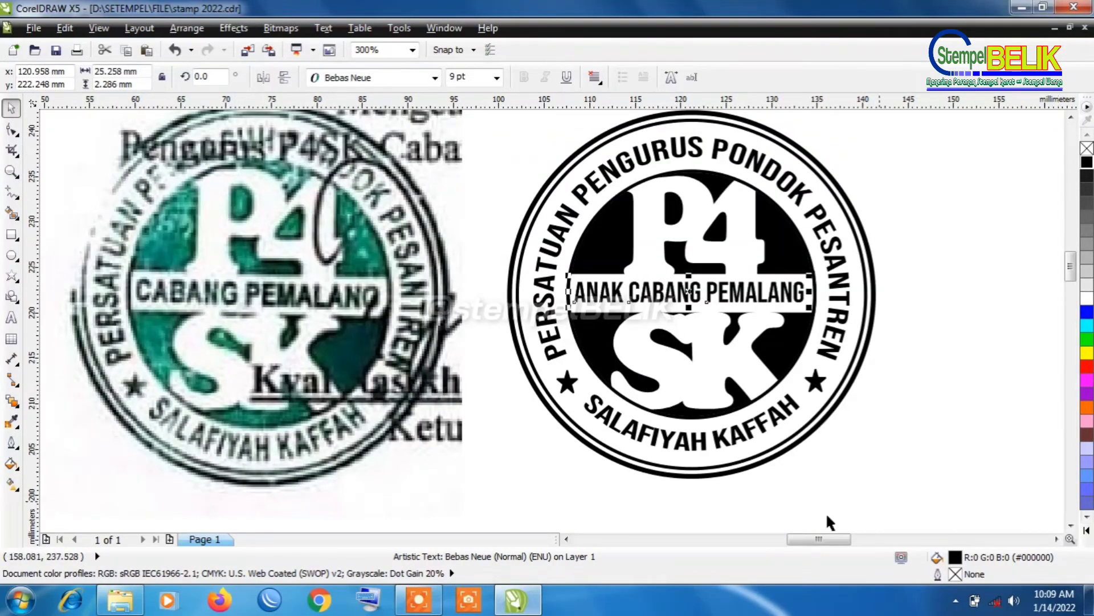
{"action": "left_click", "coordinate": [567, 540]}
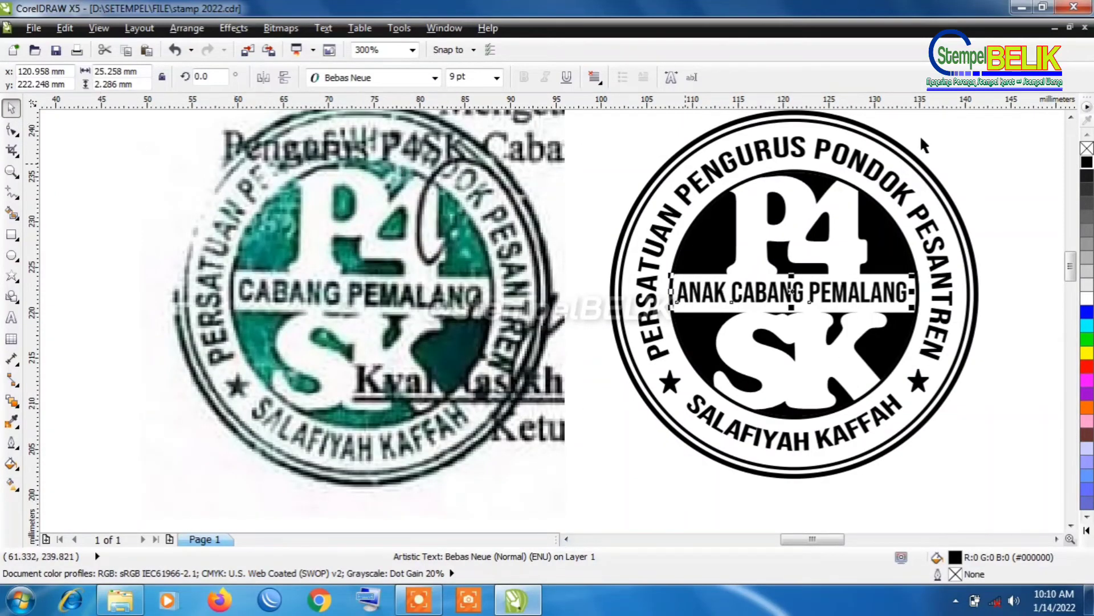
{"action": "left_click", "coordinate": [1072, 120]}
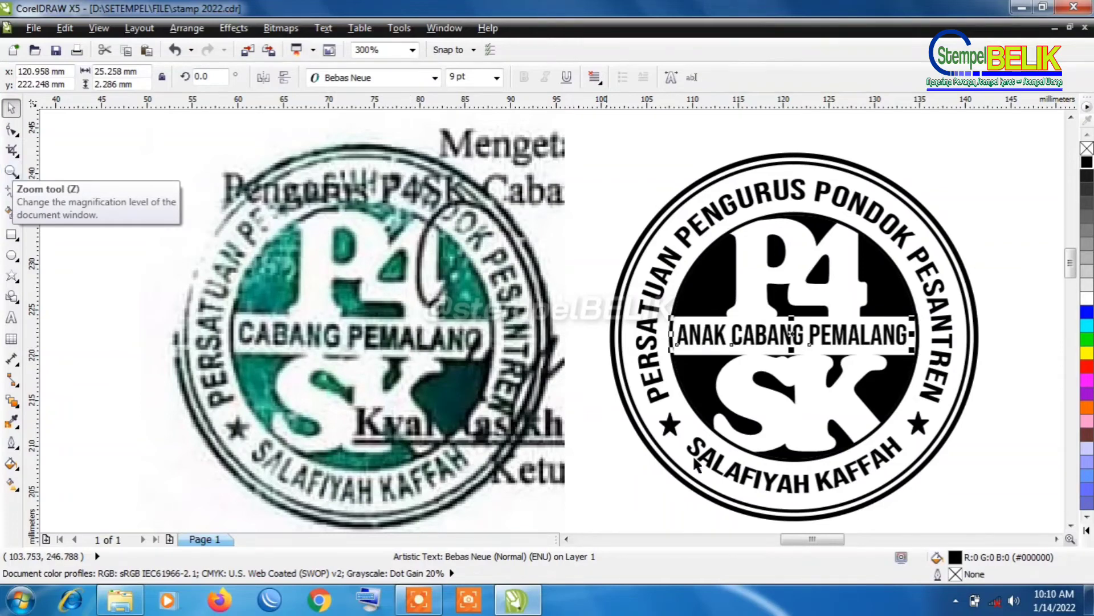
{"action": "left_click", "coordinate": [821, 486]}
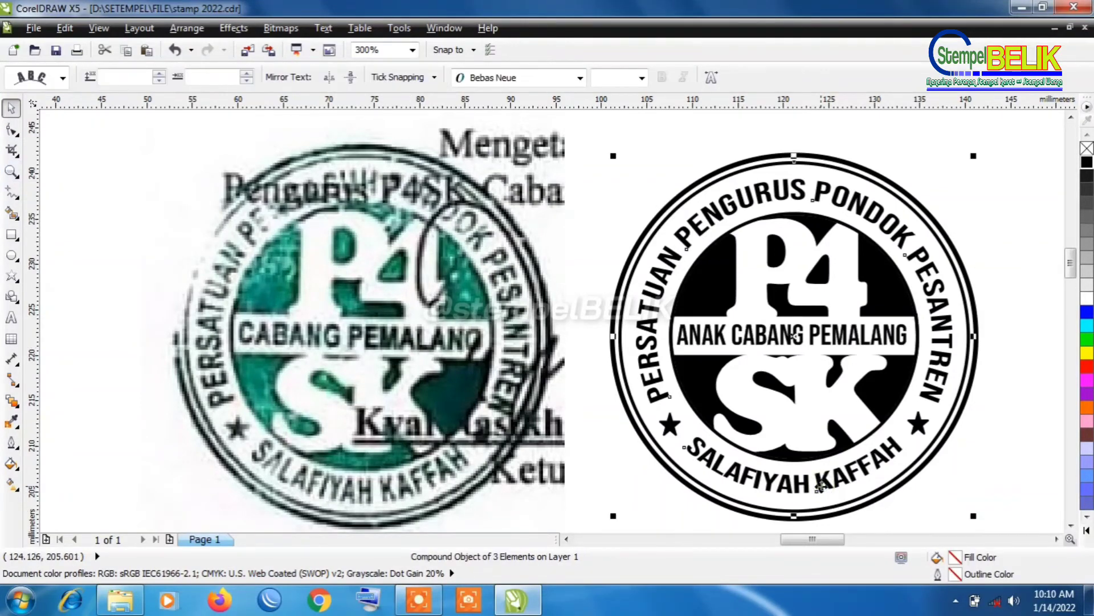
{"action": "left_click", "coordinate": [821, 486], "text": "ctrl"}
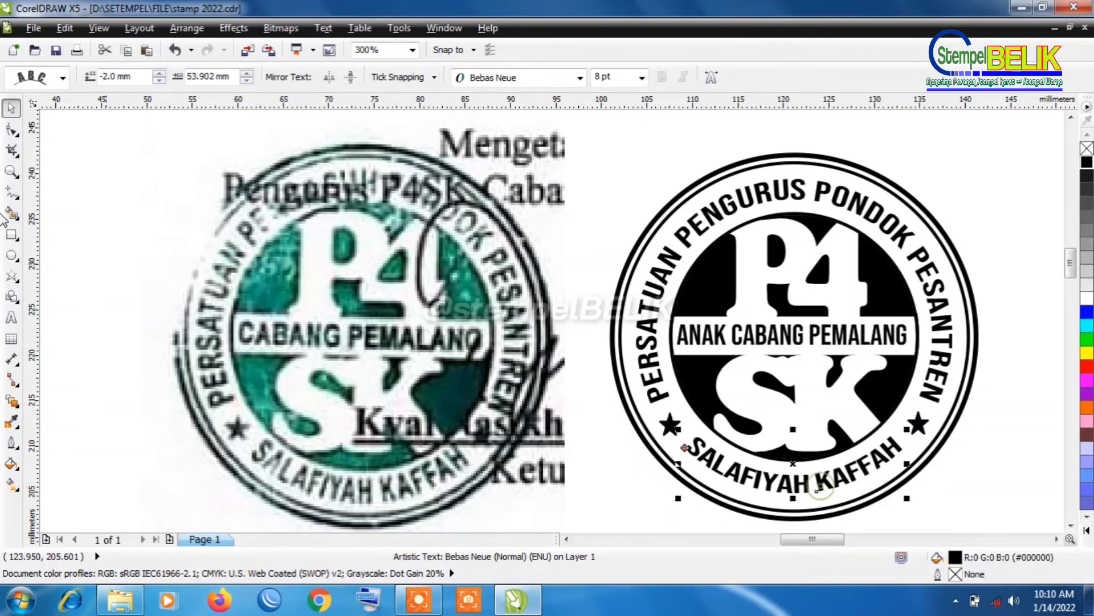
{"action": "left_click", "coordinate": [10, 320]}
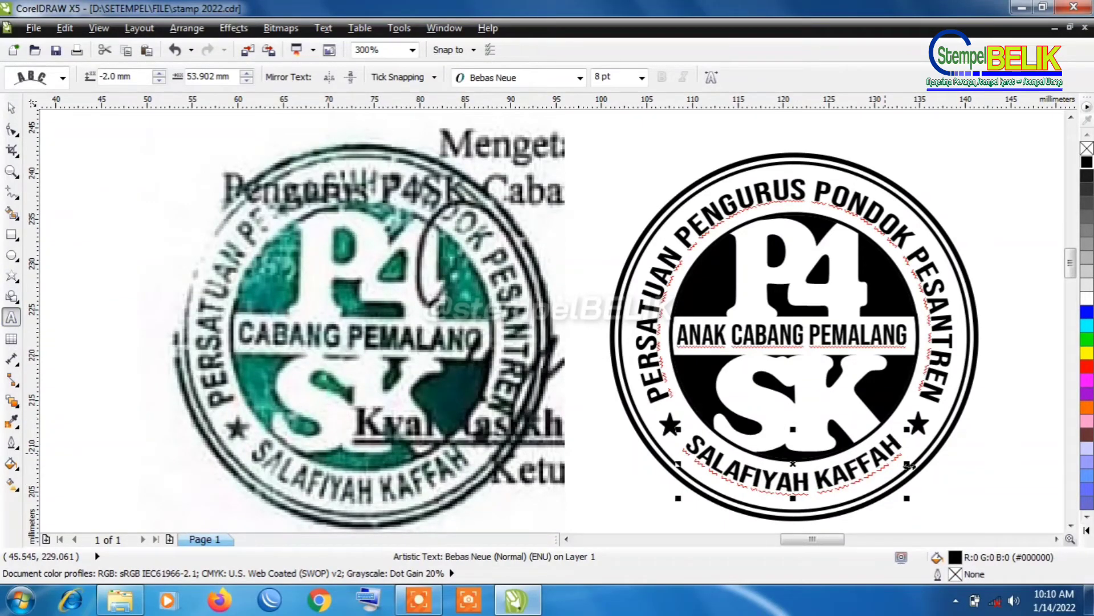
{"action": "key", "text": "ctrl+a"}
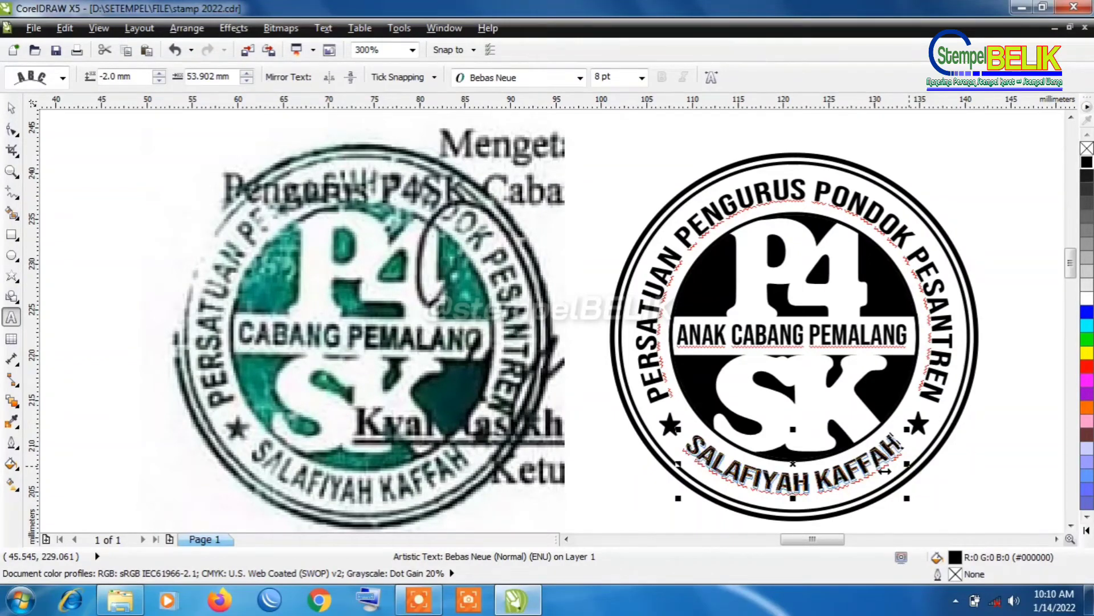
{"action": "left_click", "coordinate": [885, 470]}
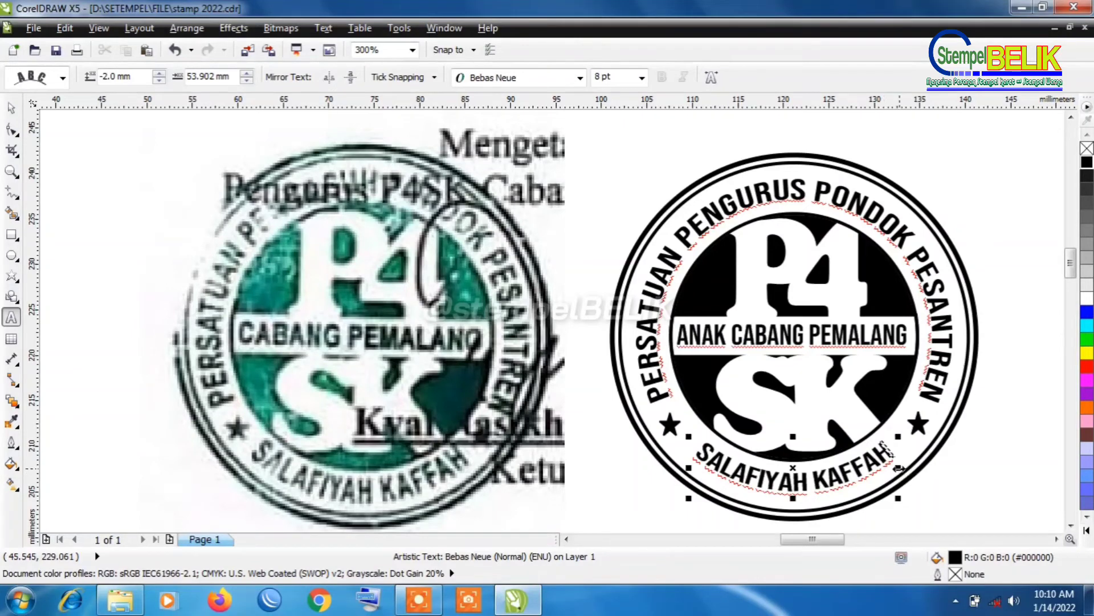
{"action": "left_click_drag", "start_coordinate": [899, 469], "coordinate": [892, 468]}
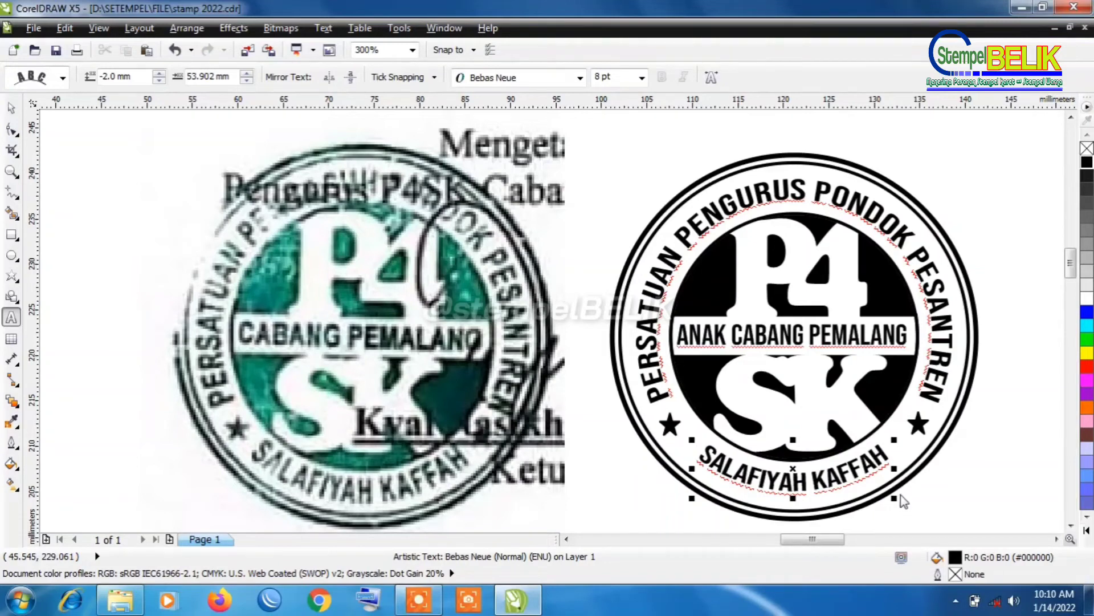
Widen the letter spacing of the curved SALAFIYAH KAFFAH text slightly with the Shape tool and deselect it
{"action": "key", "text": "F10"}
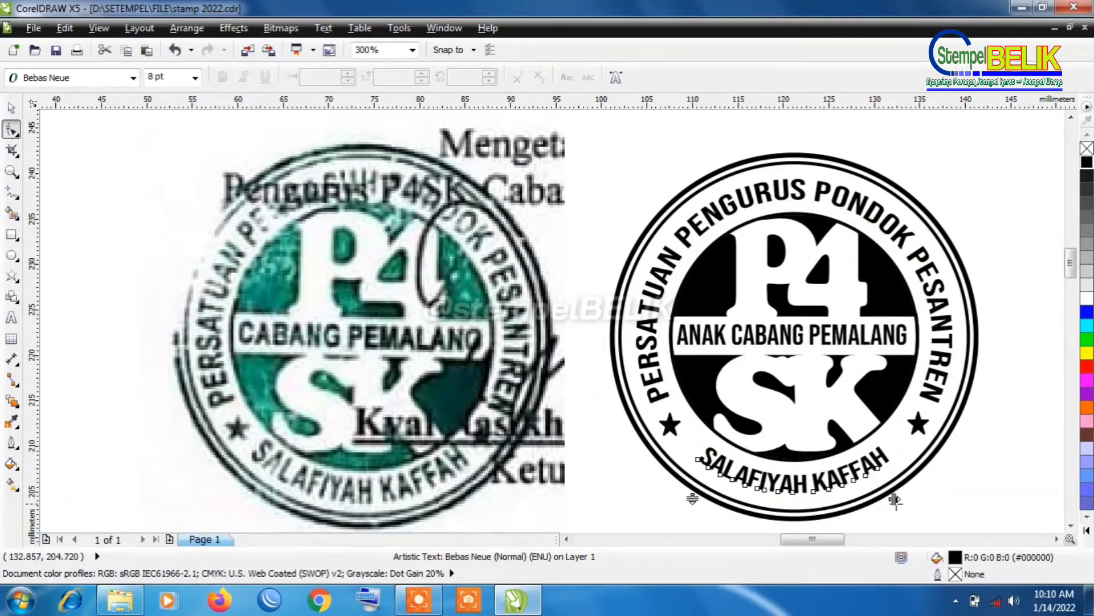
{"action": "left_click_drag", "start_coordinate": [893, 500], "coordinate": [912, 499]}
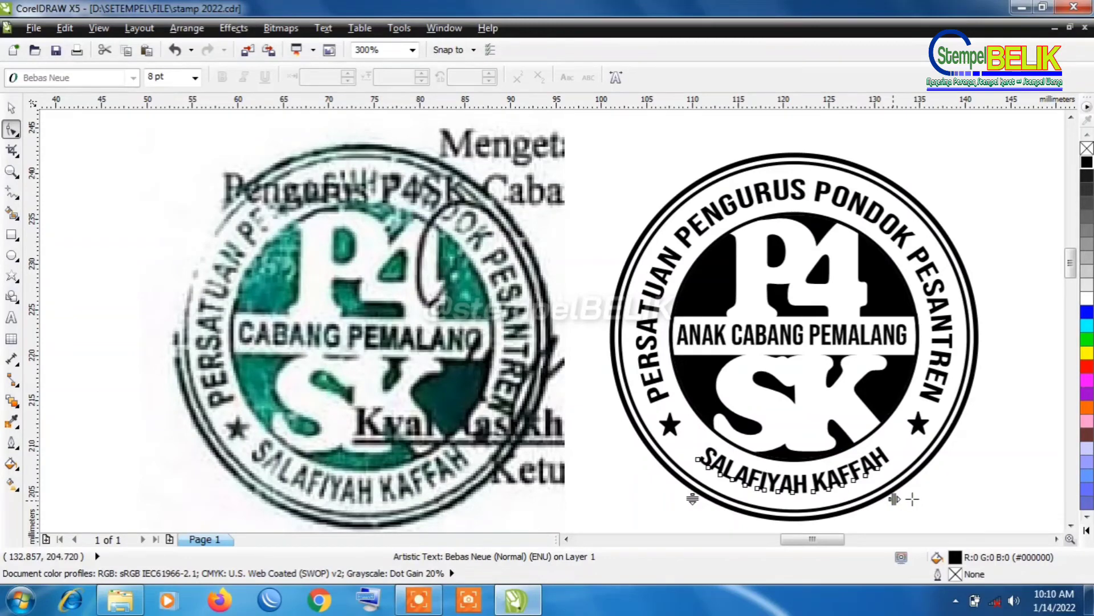
{"action": "left_click_drag", "start_coordinate": [912, 499], "coordinate": [912, 499]}
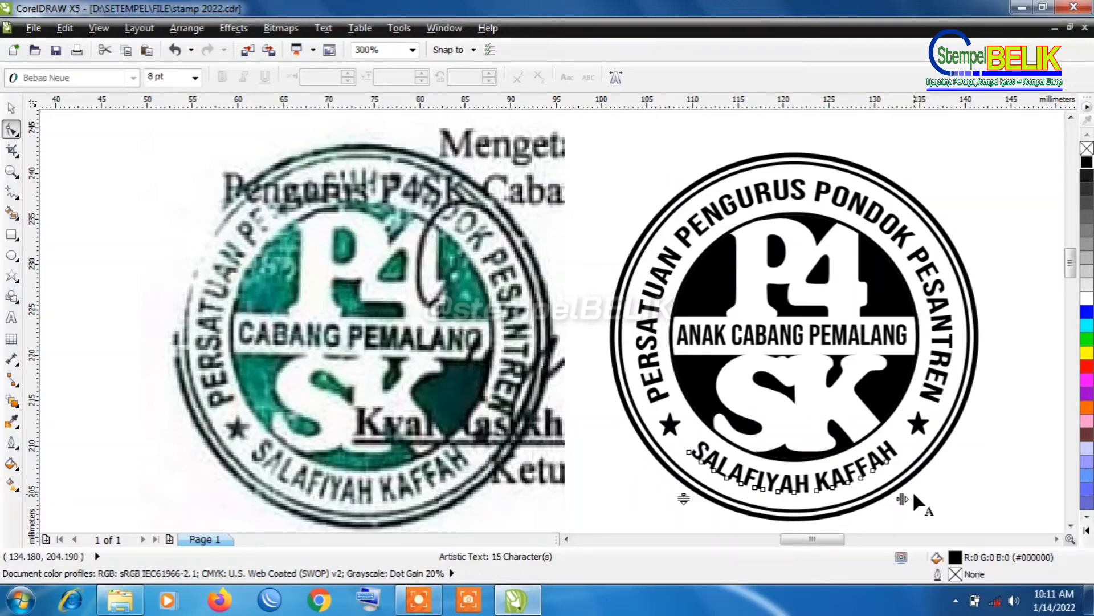
{"action": "left_click", "coordinate": [11, 109]}
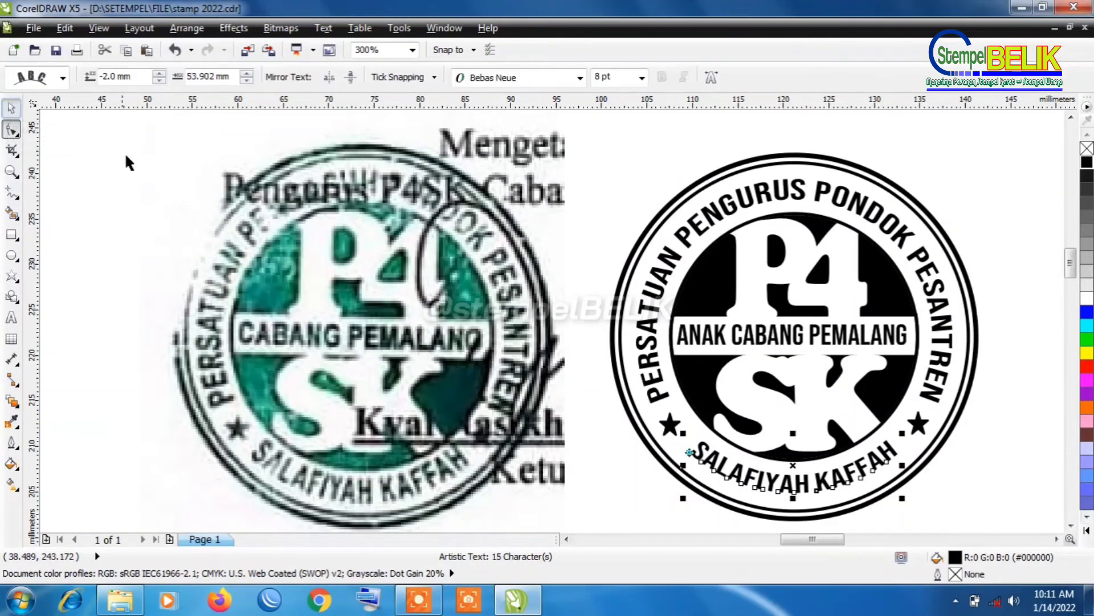
{"action": "left_click", "coordinate": [1011, 208]}
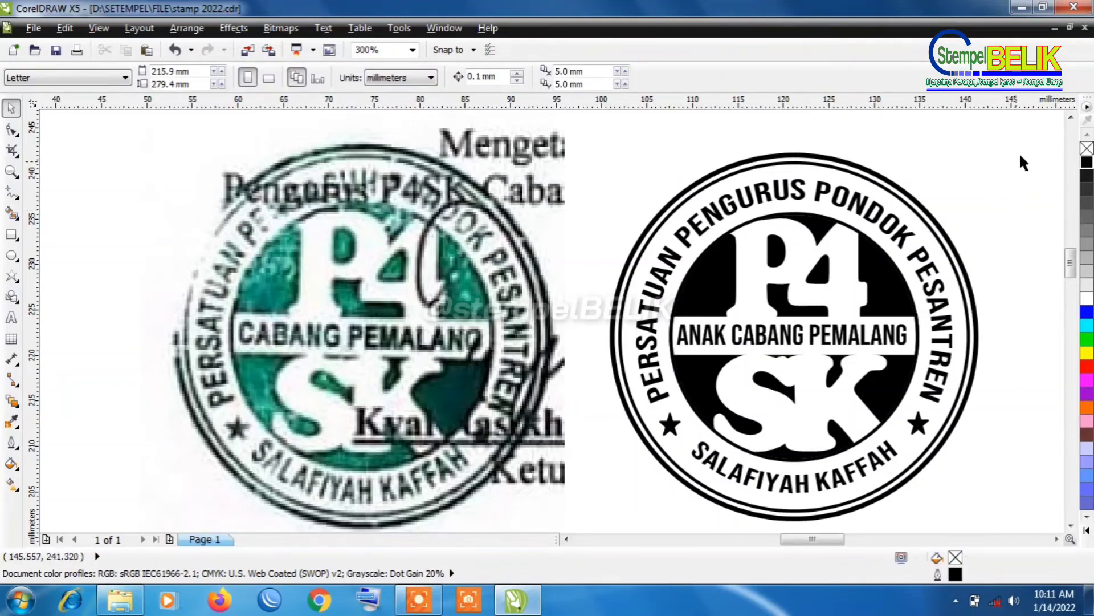
Group all objects of the finished stamp, leaving out the scanned image, and save the drawing
{"action": "left_click_drag", "start_coordinate": [1028, 149], "coordinate": [553, 496]}
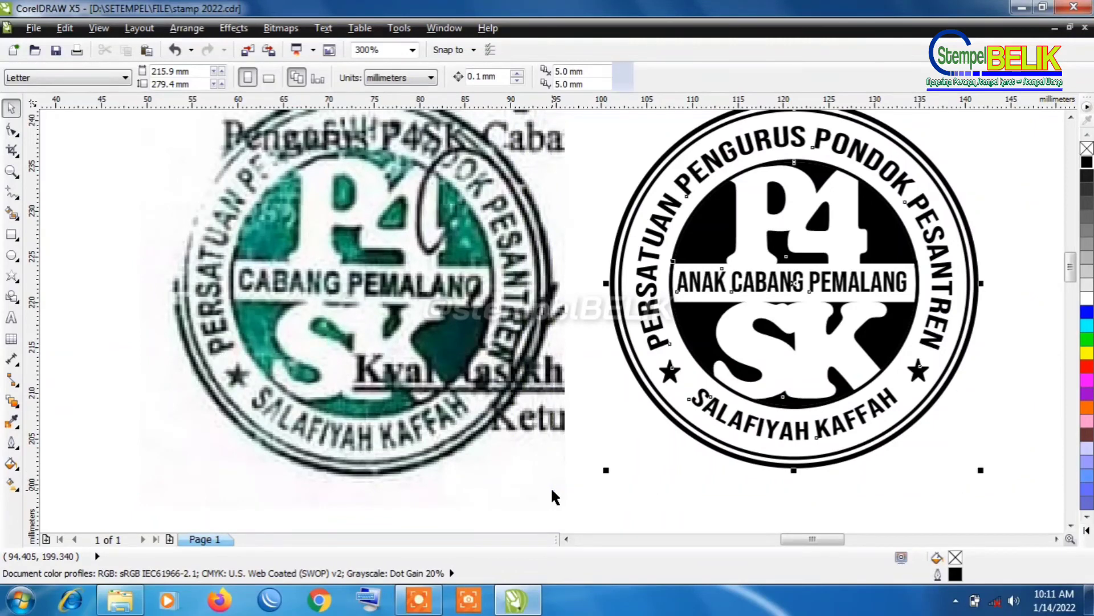
{"action": "key", "text": "ctrl+g"}
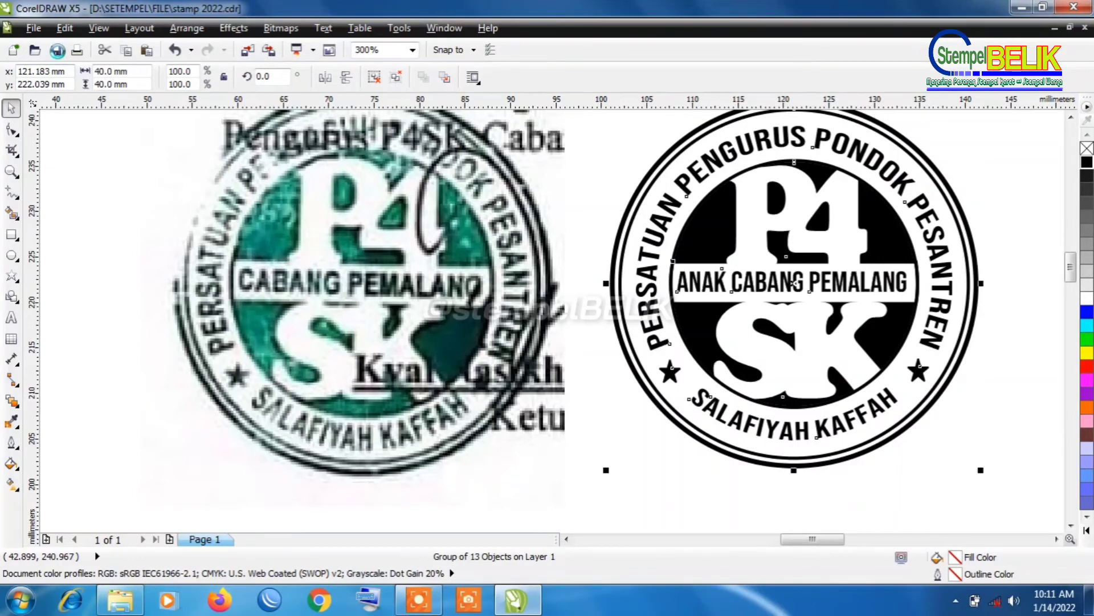
{"action": "left_click", "coordinate": [57, 50]}
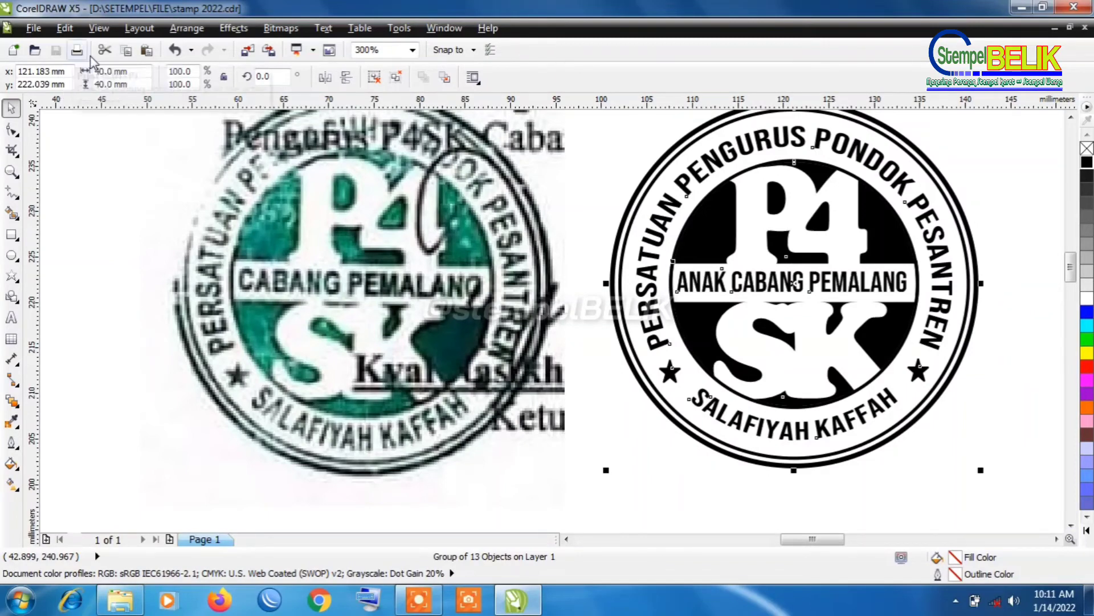
Set the print range to Selection for the grouped stamp and open the print preview
{"action": "left_click", "coordinate": [76, 51]}
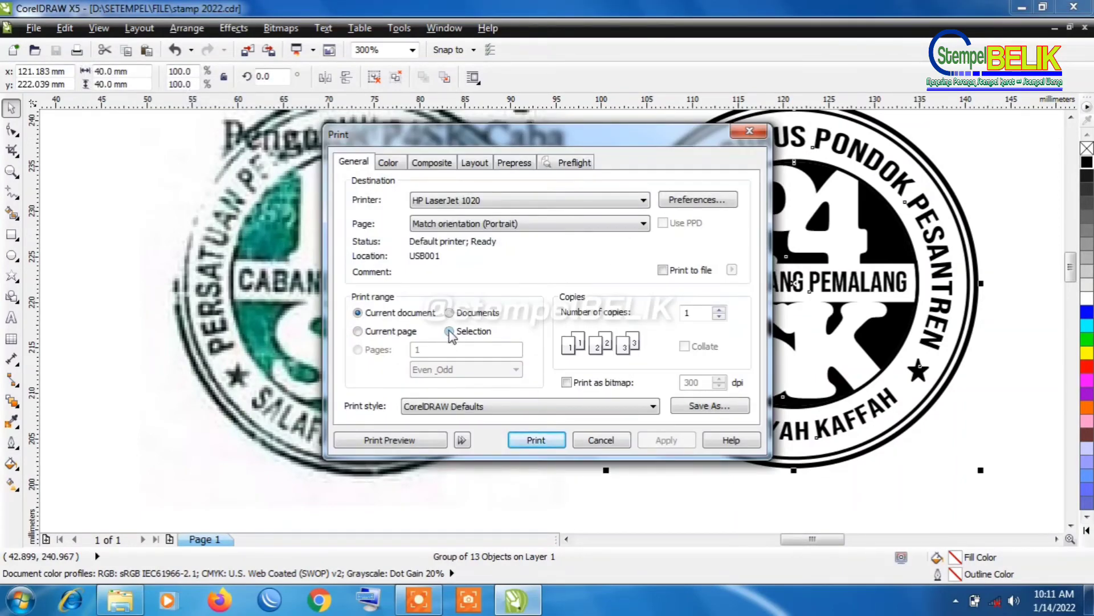
{"action": "left_click", "coordinate": [412, 445]}
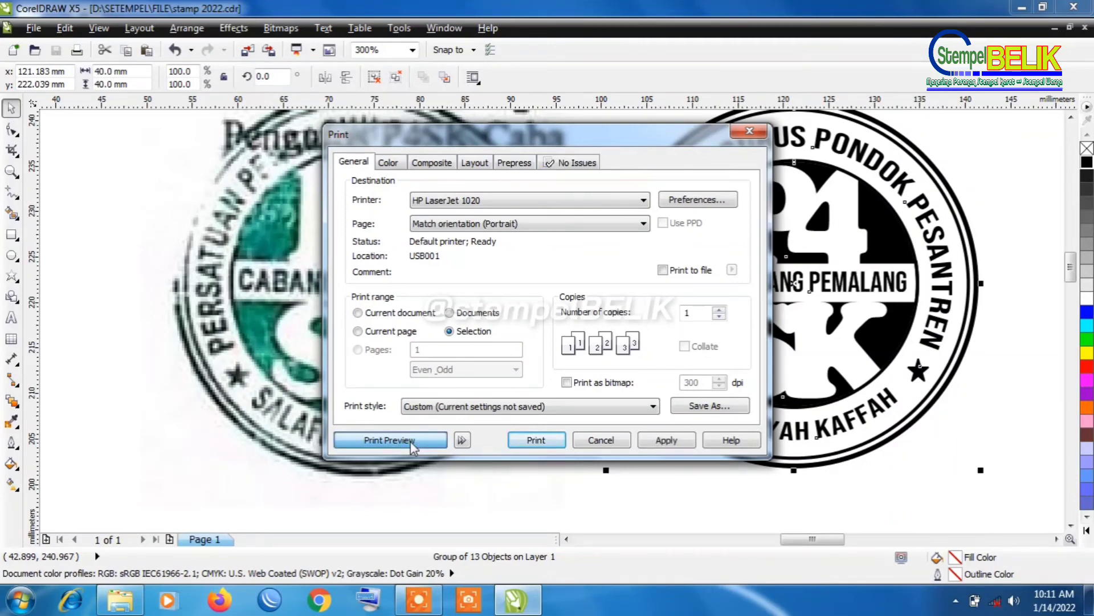
{"action": "left_click", "coordinate": [390, 440]}
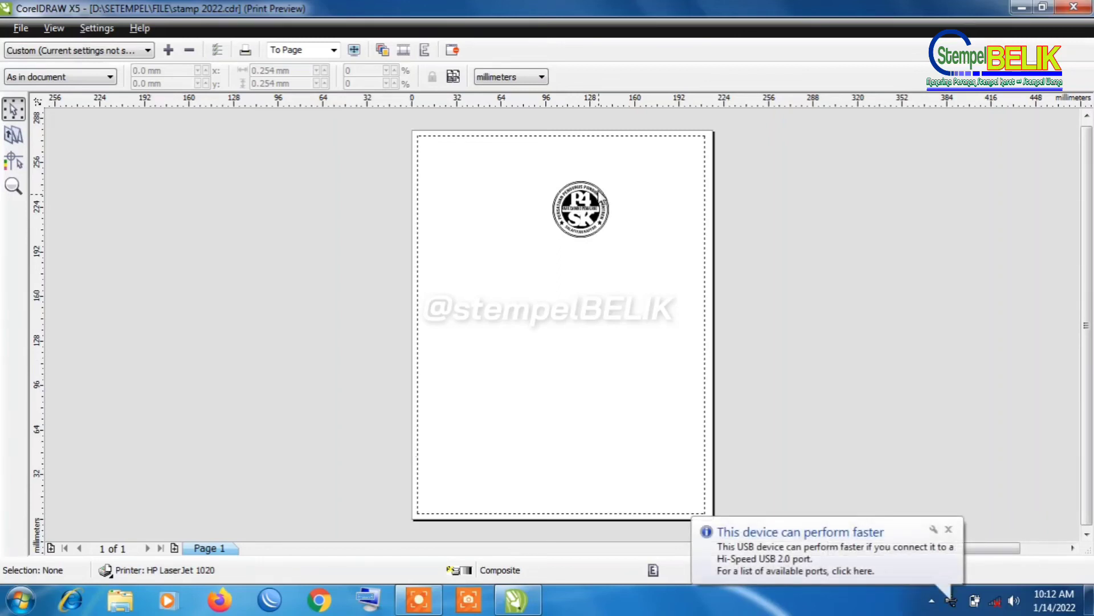
Move the stamp near the page's upper margin, at about x 82.5 mm and y 267.1 mm, and print it
{"action": "left_click", "coordinate": [579, 222]}
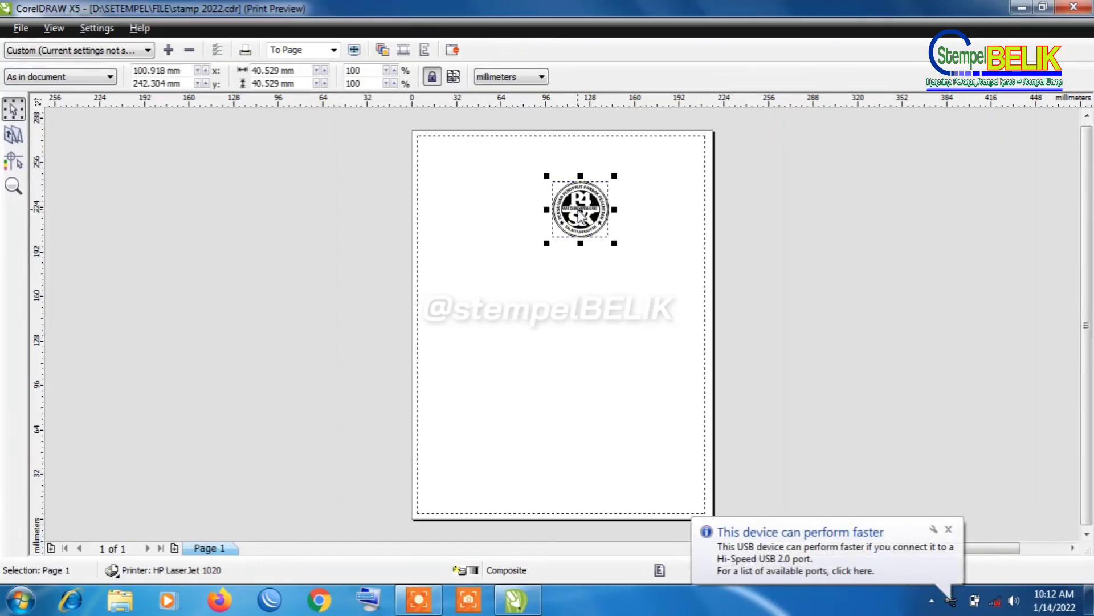
{"action": "left_click_drag", "start_coordinate": [580, 209], "coordinate": [555, 173]}
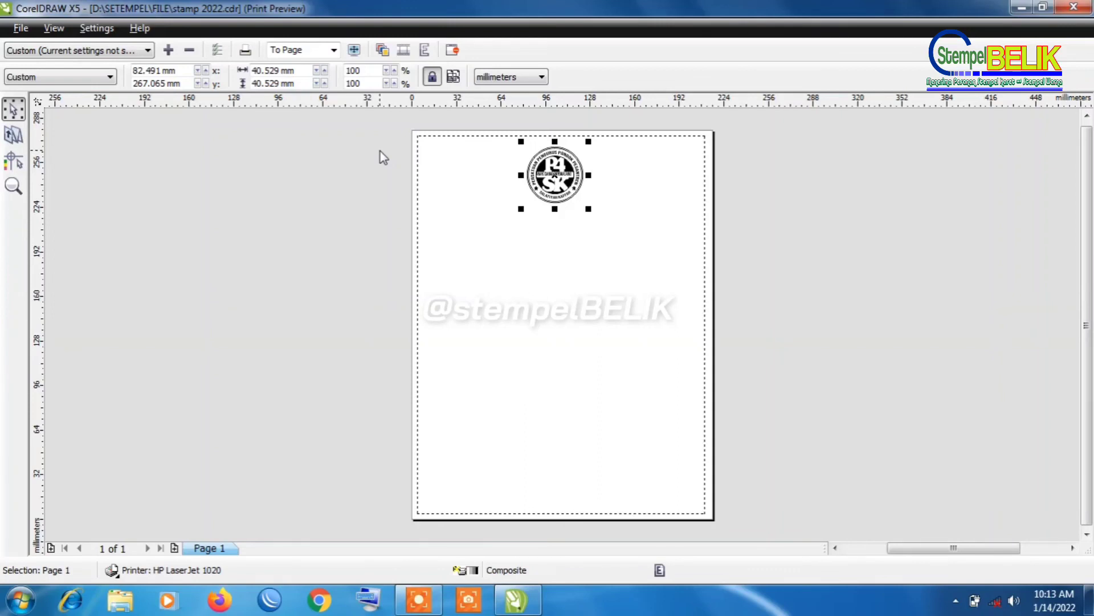
{"action": "left_click", "coordinate": [246, 51]}
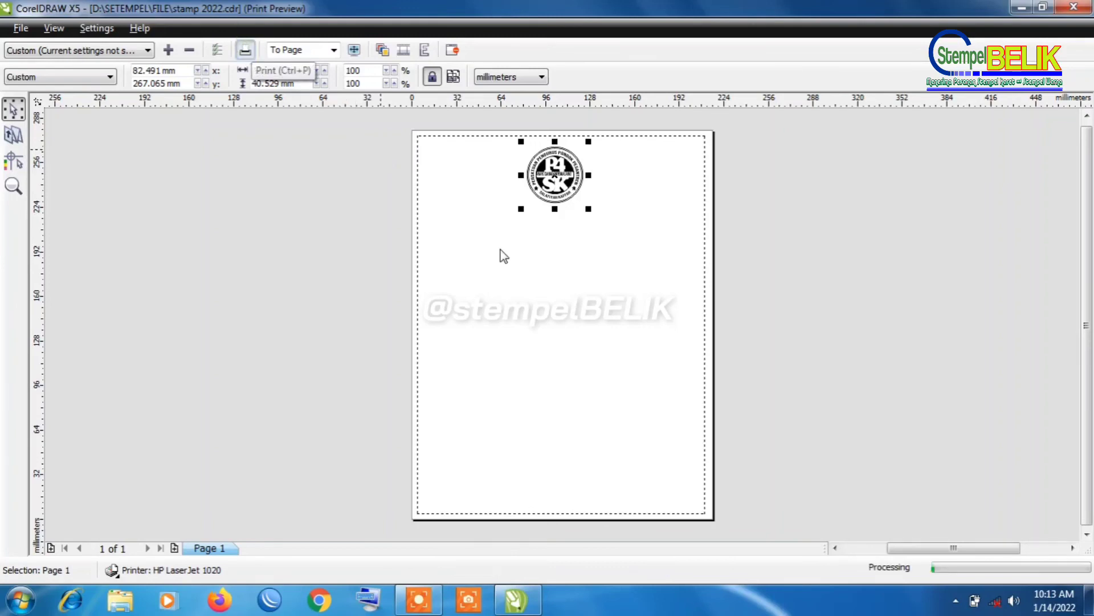